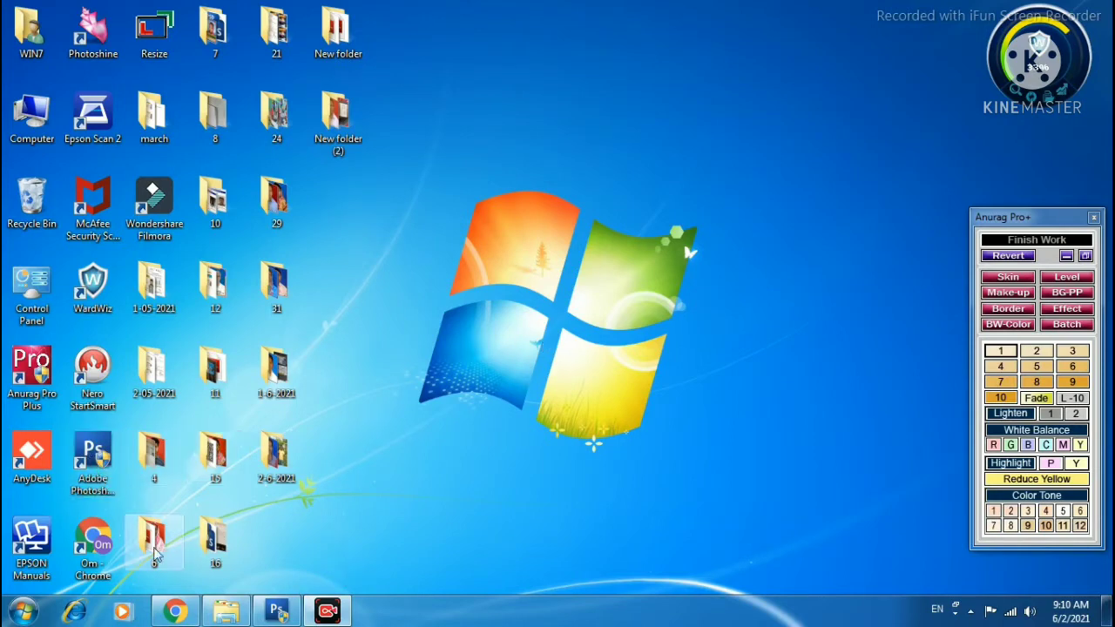
# - Browse to Desktop > 2-6-2021 and open the couple's photo as a Background layer
pyautogui.click(277, 610)
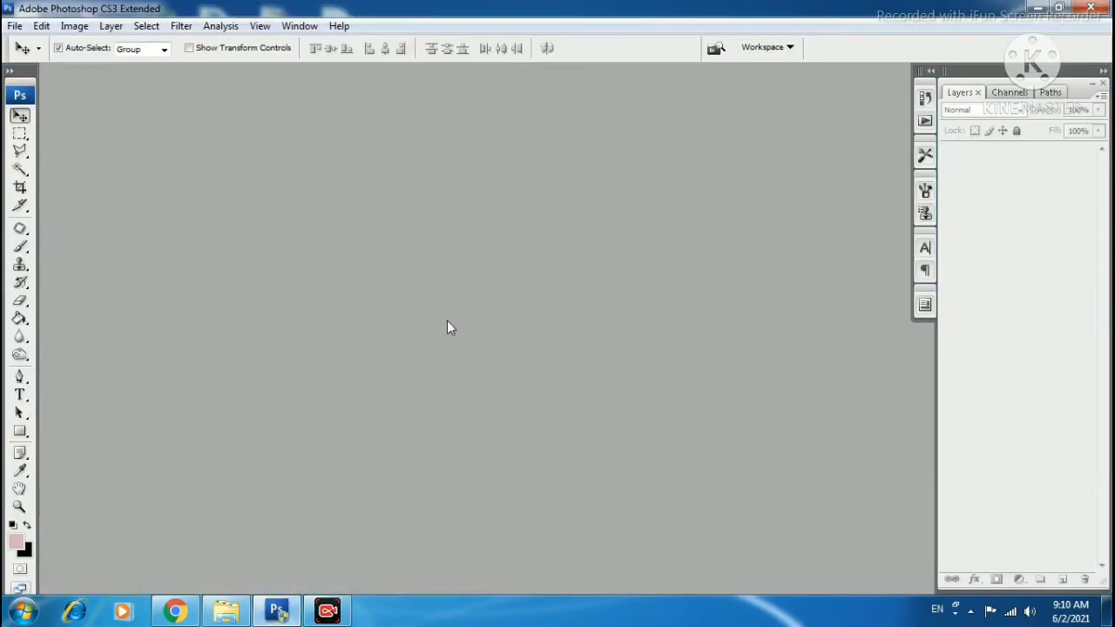
pyautogui.doubleClick(466, 293)
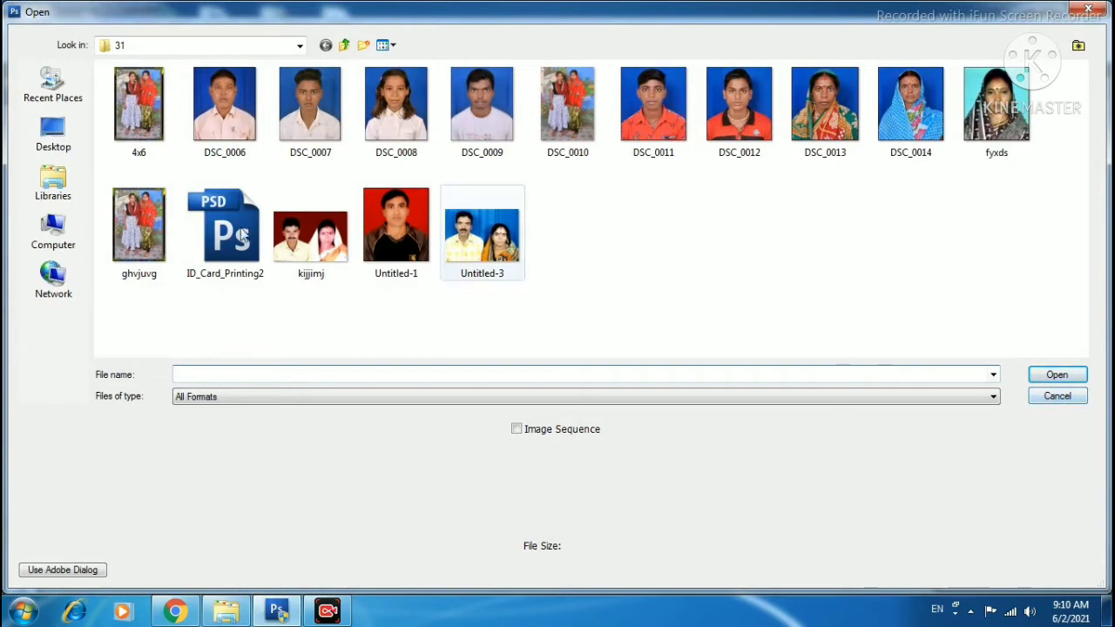
pyautogui.click(52, 140)
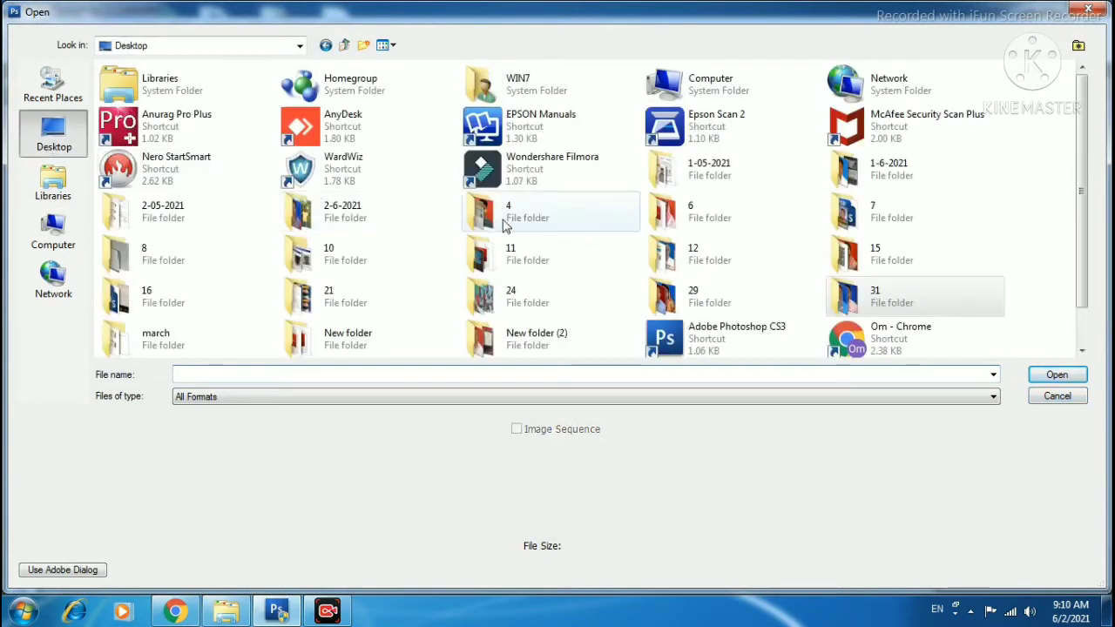
pyautogui.doubleClick(344, 221)
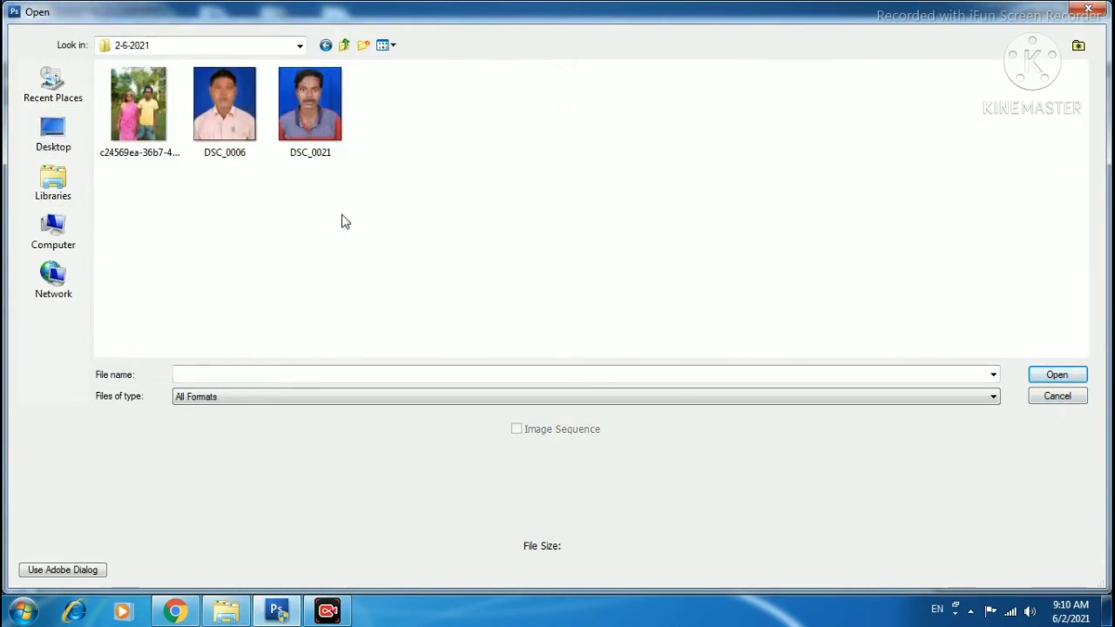
pyautogui.click(151, 115)
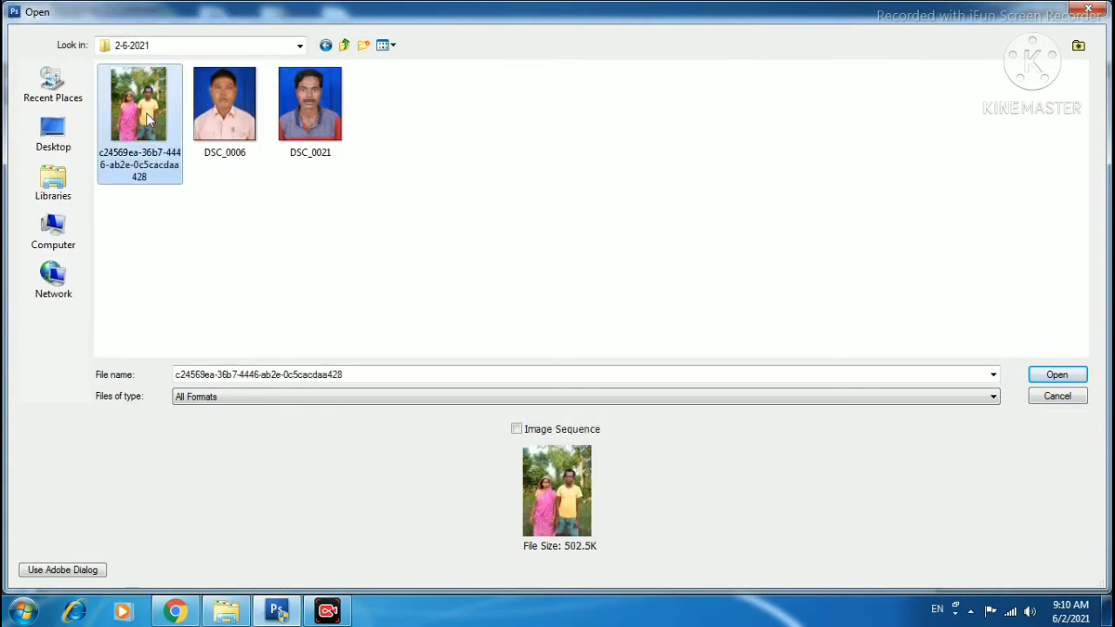
pyautogui.doubleClick(133, 133)
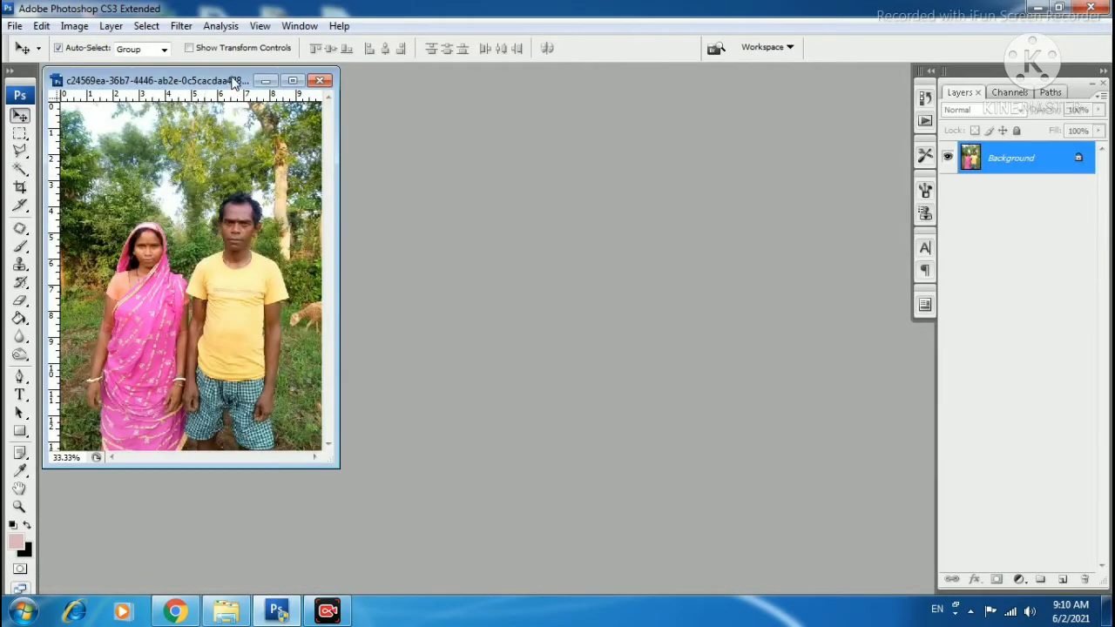
# - Set the image resolution to 300 pixels/inch, resampling to 3000 × 4000 pixels
pyautogui.moveTo(233, 81); pyautogui.dragTo(521, 115)
pyautogui.rightClick(521, 115)
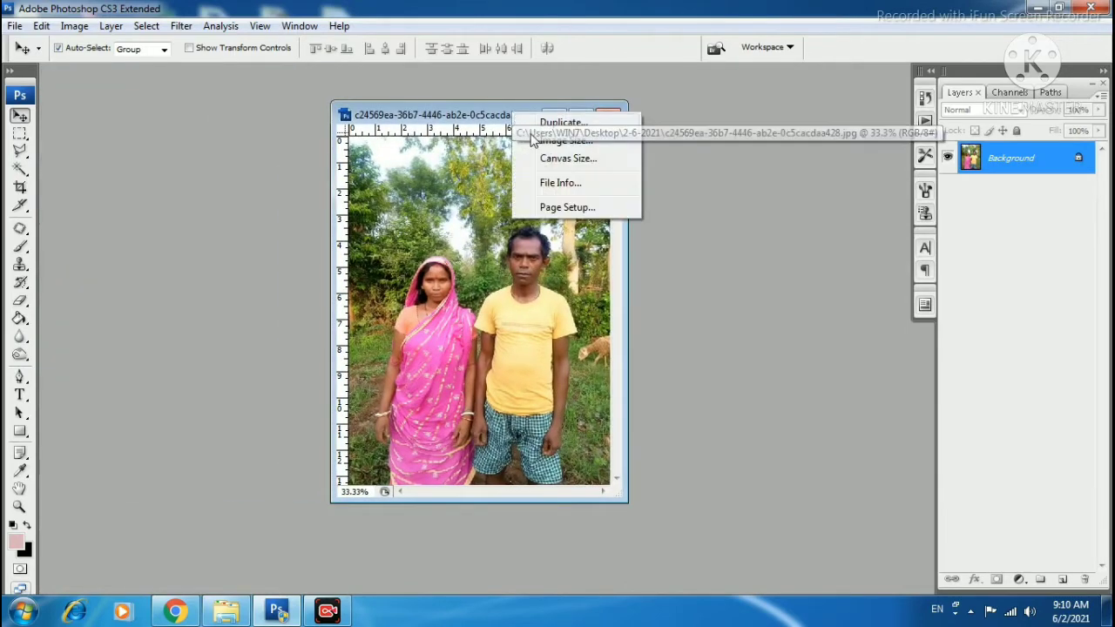
pyautogui.click(558, 141)
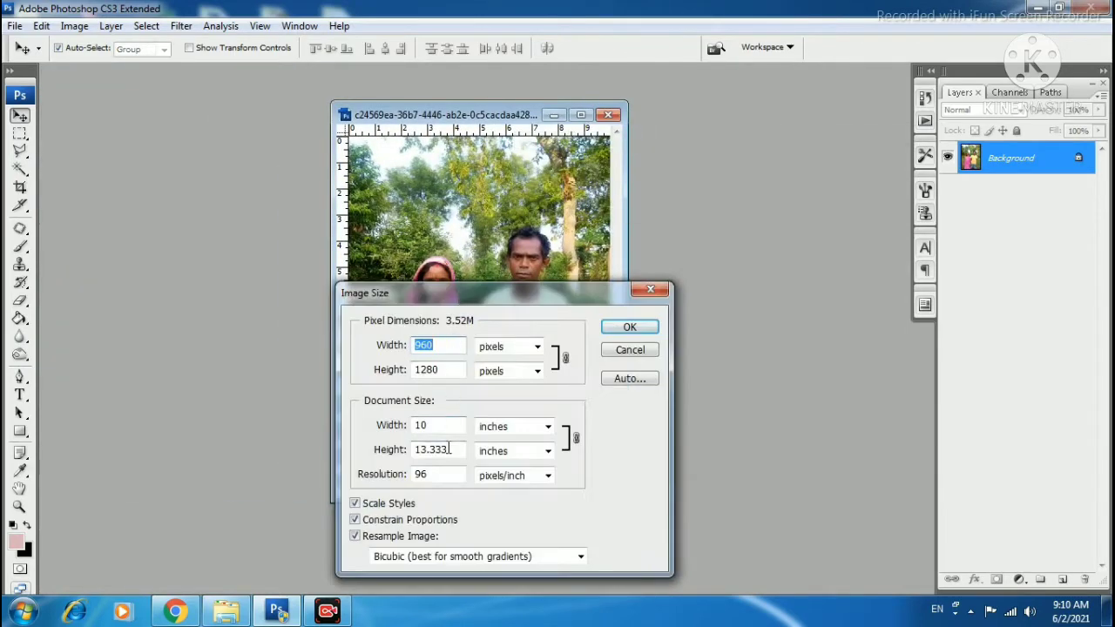
pyautogui.click(362, 480)
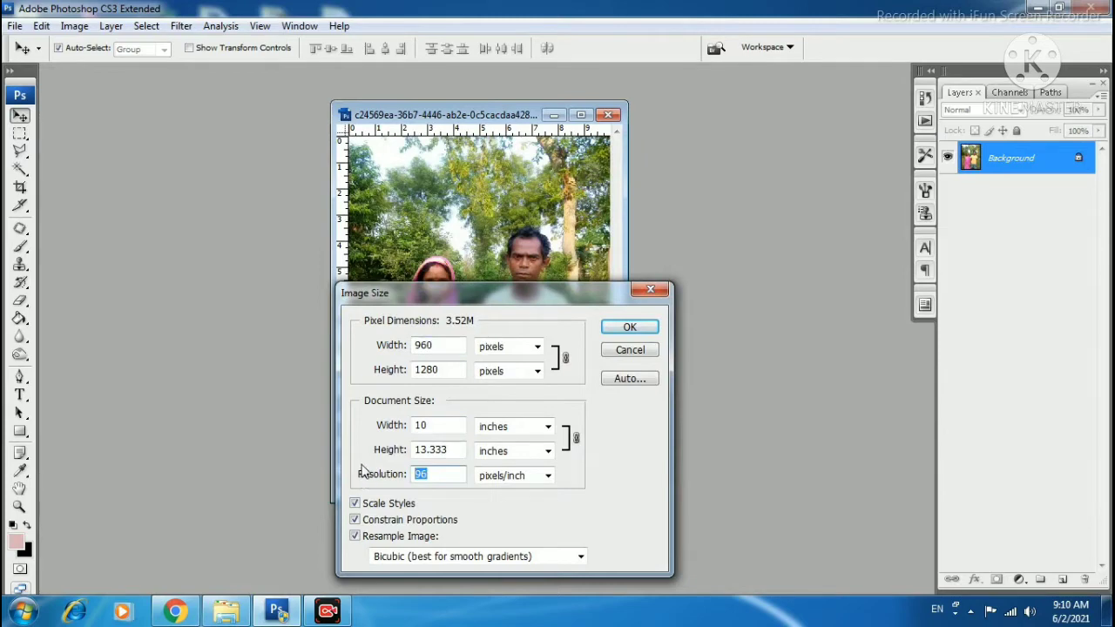
pyautogui.write('300')
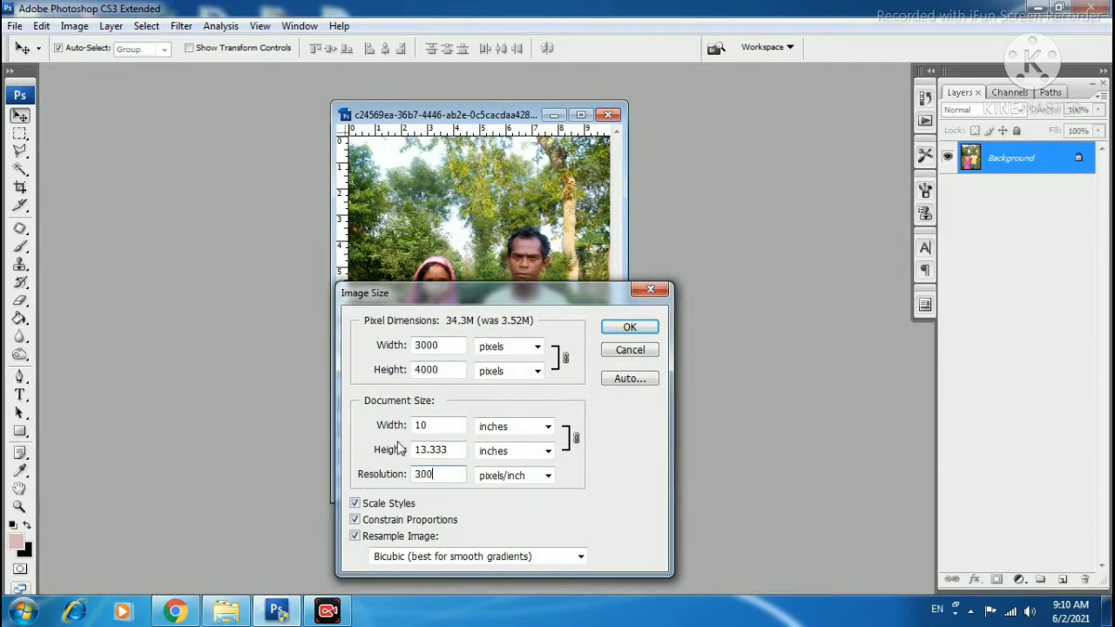
pyautogui.press('Return')
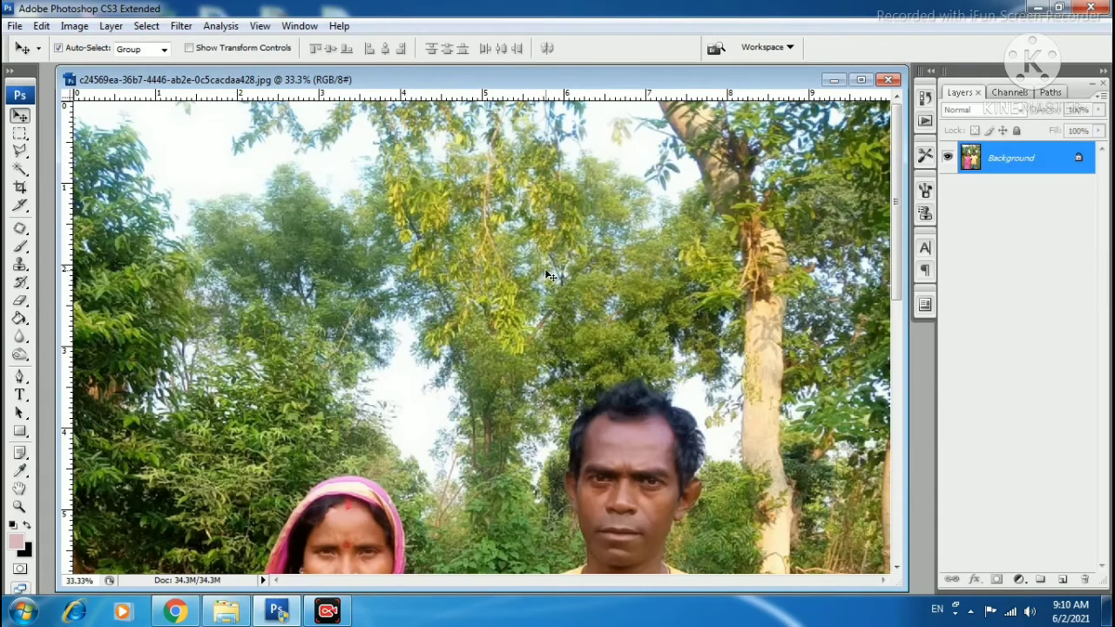
# - Rotate the whole photo by -1.5° and commit the transformation
pyautogui.hotkey('ctrl', '-')
pyautogui.hotkey('ctrl', '-')
pyautogui.hotkey('ctrl', '-')
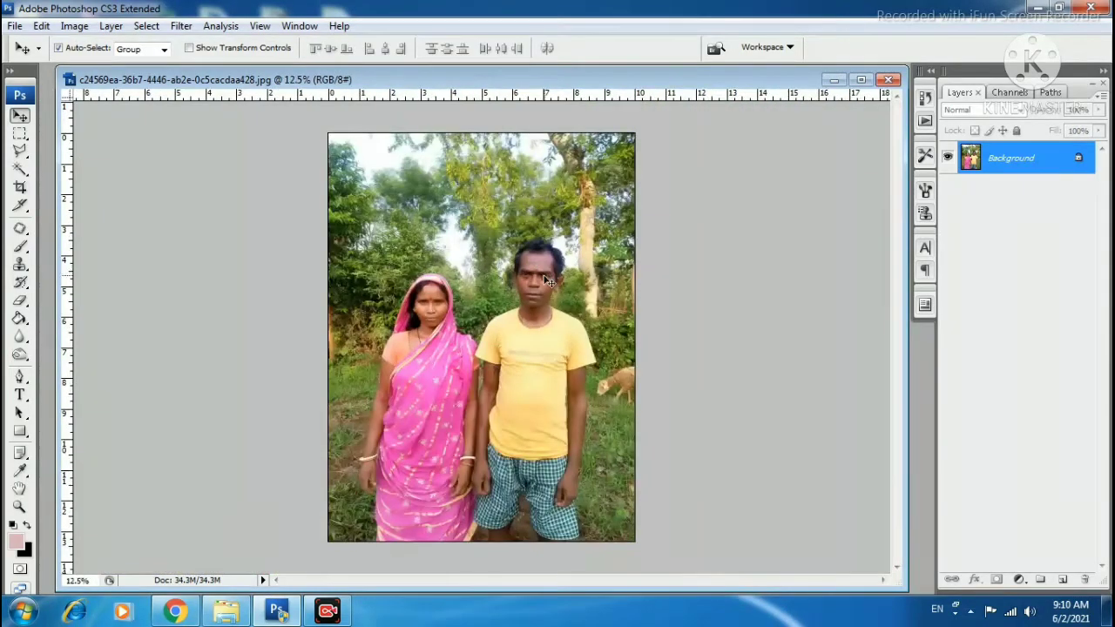
pyautogui.click(19, 133)
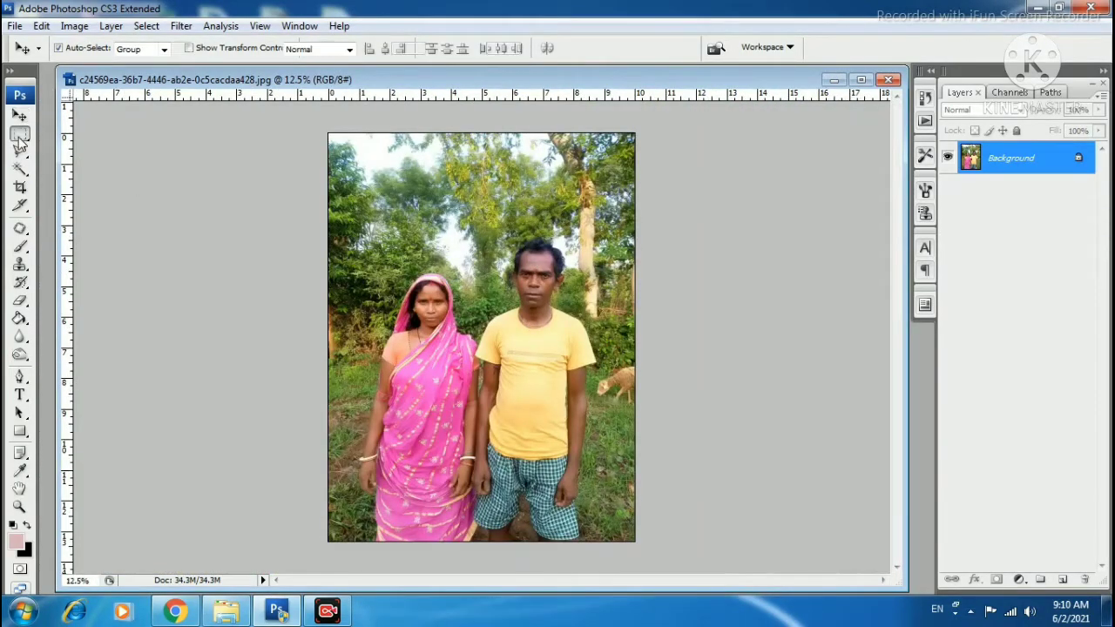
pyautogui.click(861, 79)
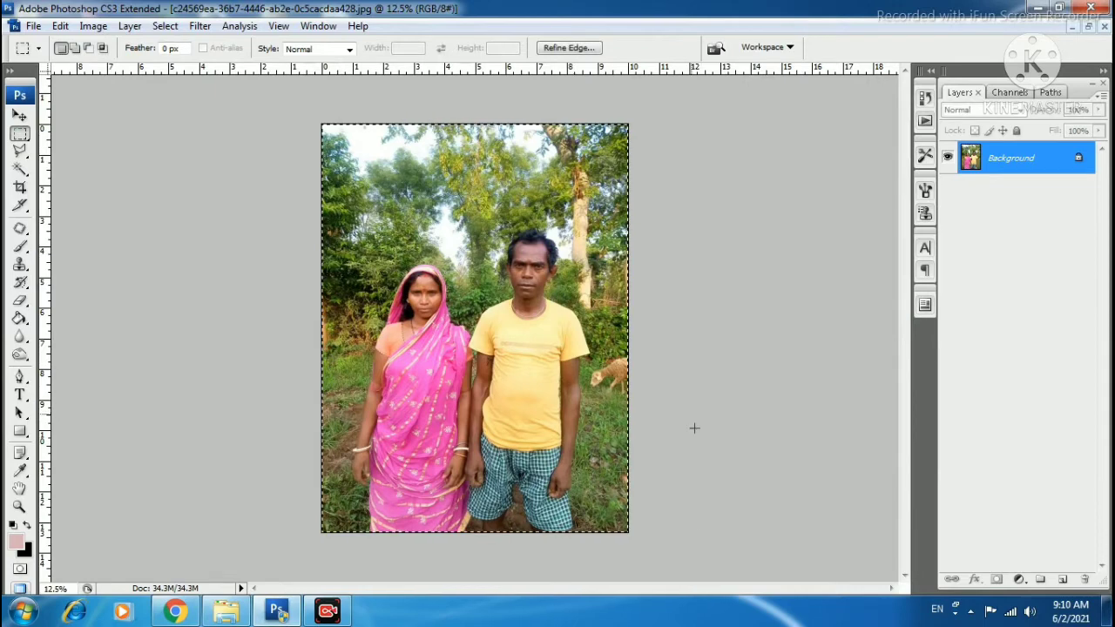
pyautogui.hotkey('ctrl', 't')
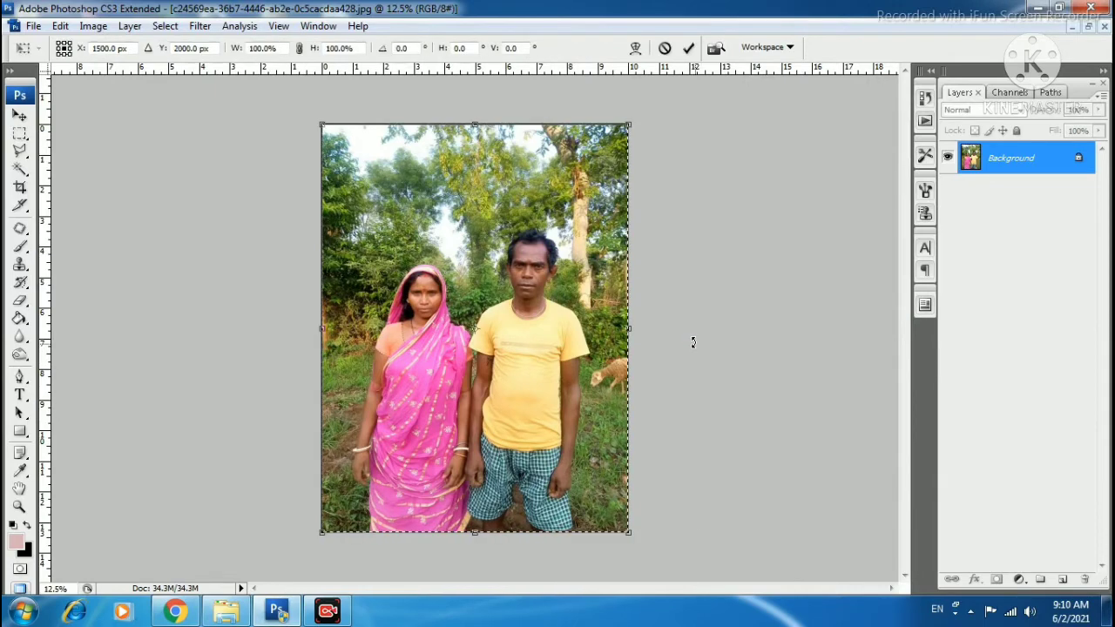
pyautogui.moveTo(682, 323); pyautogui.dragTo(683, 317)
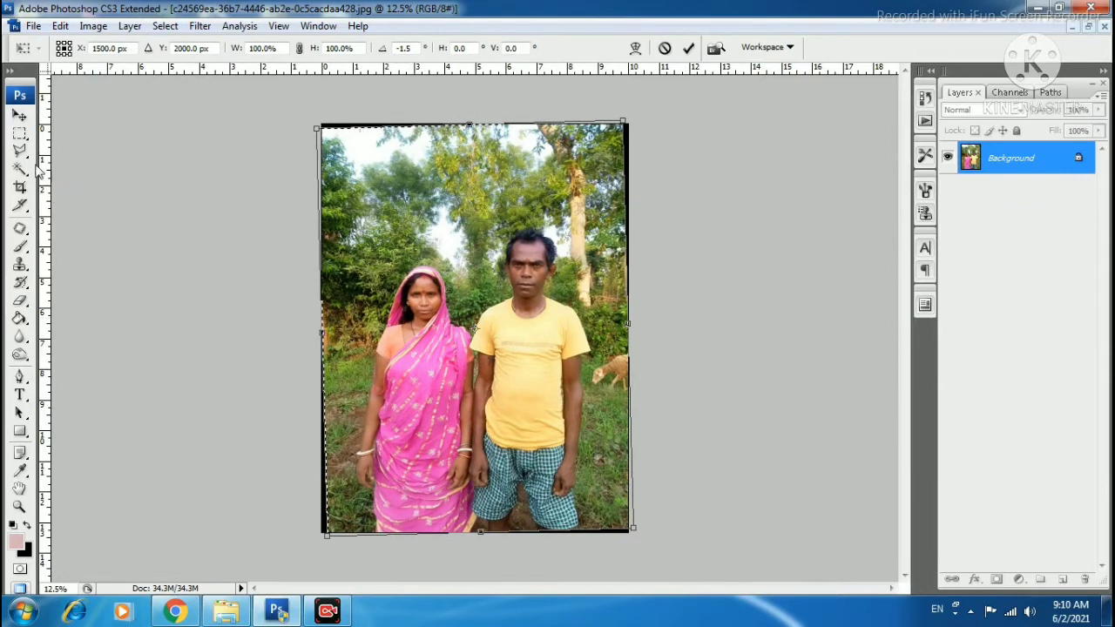
pyautogui.click(19, 188)
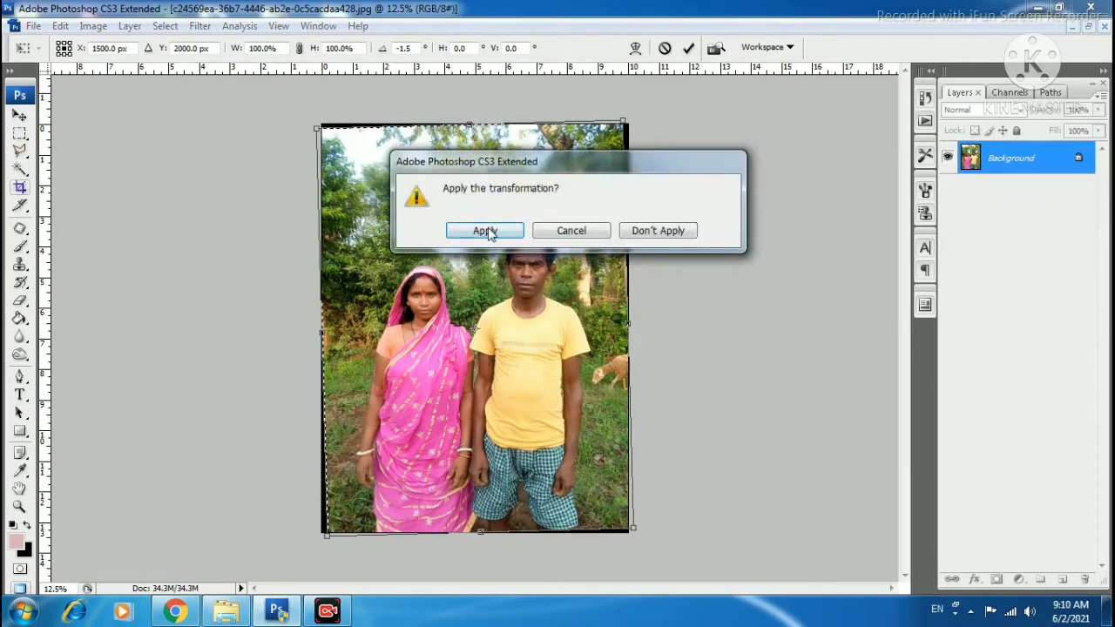
pyautogui.click(485, 230)
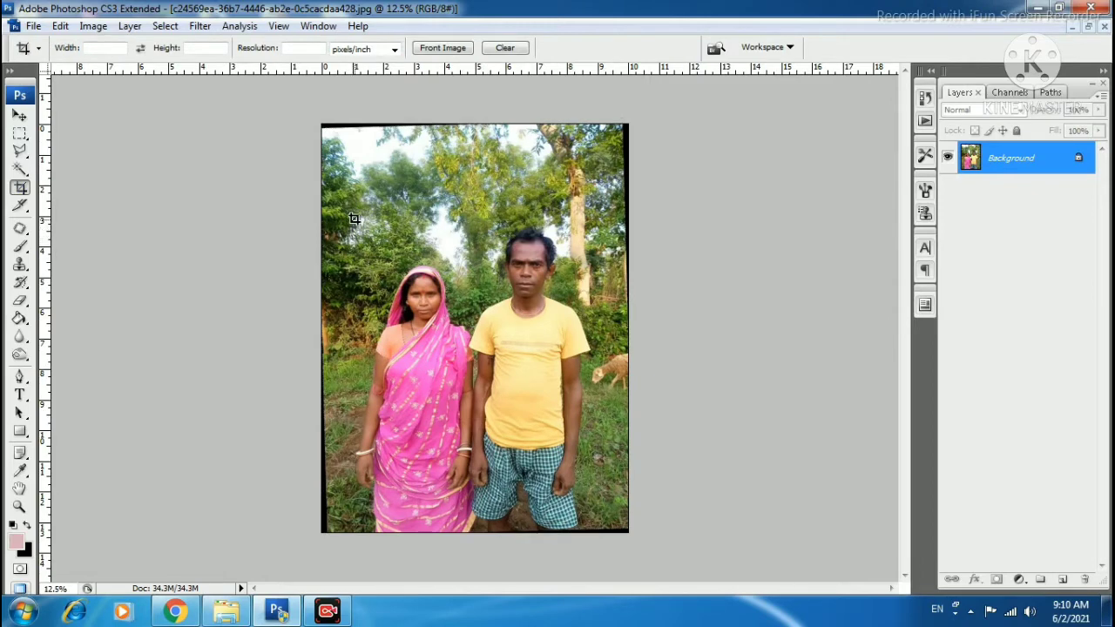
# - Crop to a tight frame around both people, trimming the rotated edges
pyautogui.moveTo(460, 329); pyautogui.dragTo(603, 447)
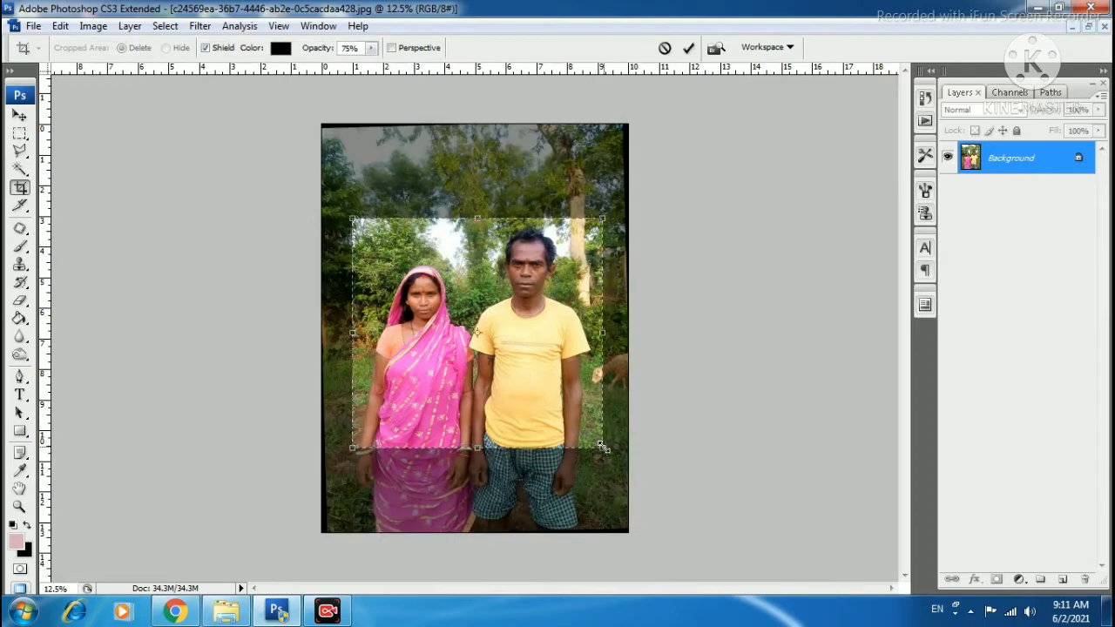
pyautogui.rightClick(541, 355)
pyautogui.click(580, 364)
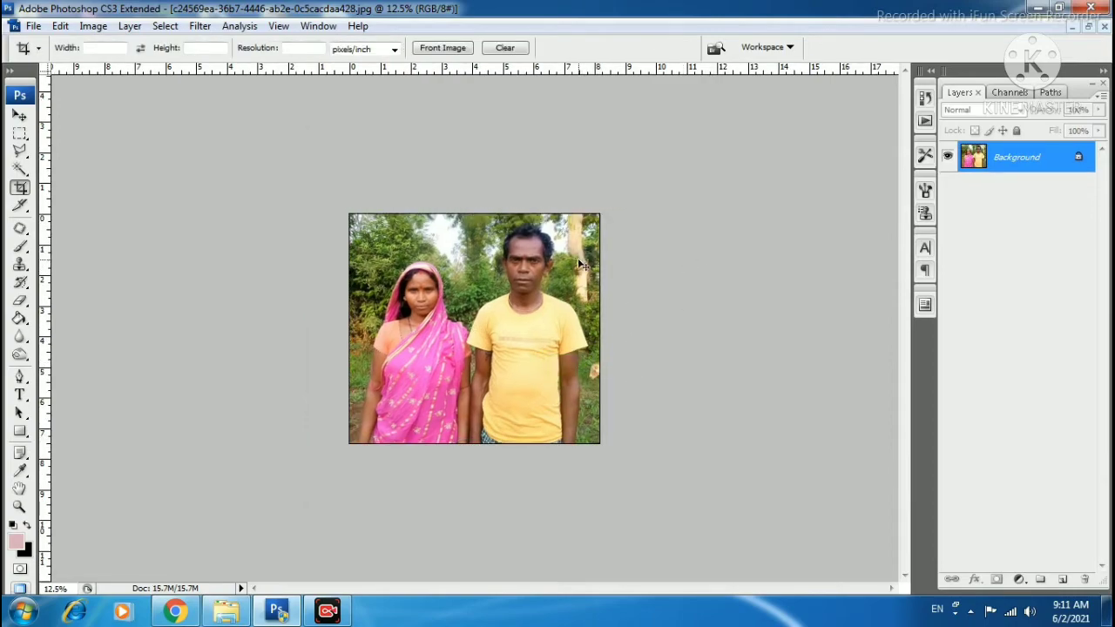
pyautogui.hotkey('ctrl', '+')
pyautogui.hotkey('ctrl', '+')
pyautogui.hotkey('ctrl', '+')
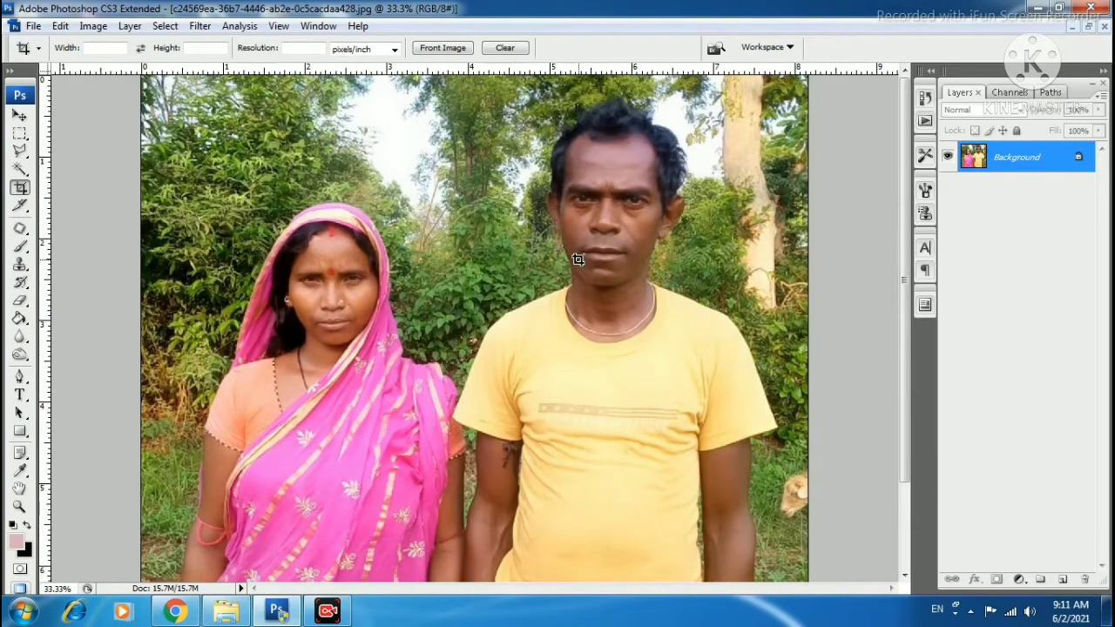
# - Apply a midtones Color Balance of 0, 0, -8 to warm the photo
pyautogui.click(93, 26)
pyautogui.moveTo(117, 67)
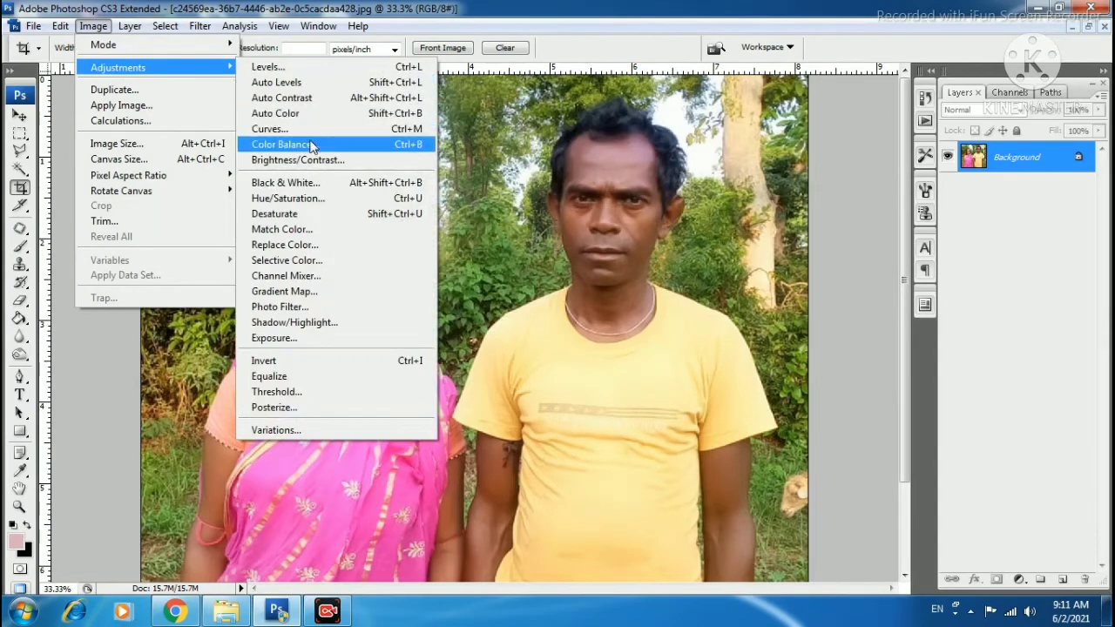
pyautogui.click(311, 147)
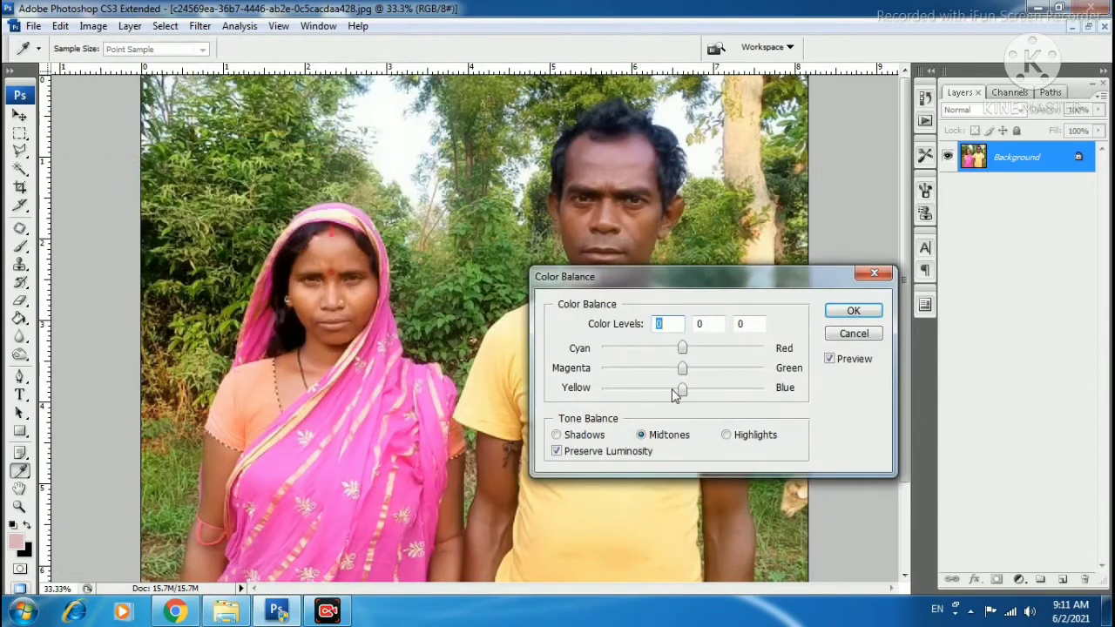
pyautogui.click(673, 394)
pyautogui.moveTo(672, 394)
pyautogui.mouseDown()
pyautogui.moveTo(691, 406)
pyautogui.moveTo(679, 406)
pyautogui.mouseUp()
pyautogui.click(676, 391)
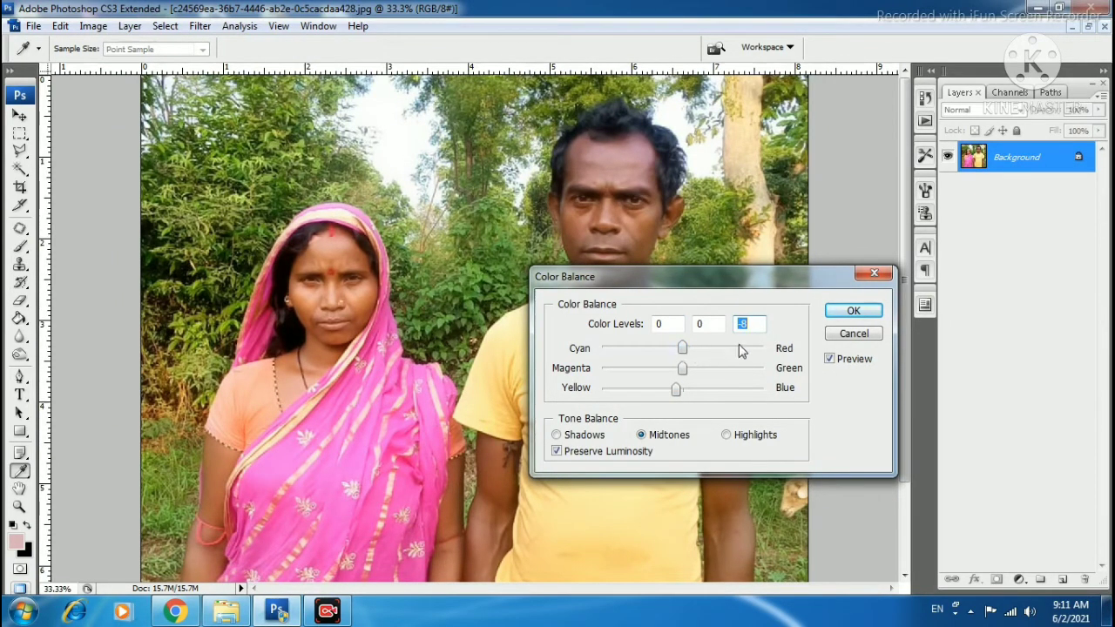
pyautogui.click(854, 311)
pyautogui.press('c')
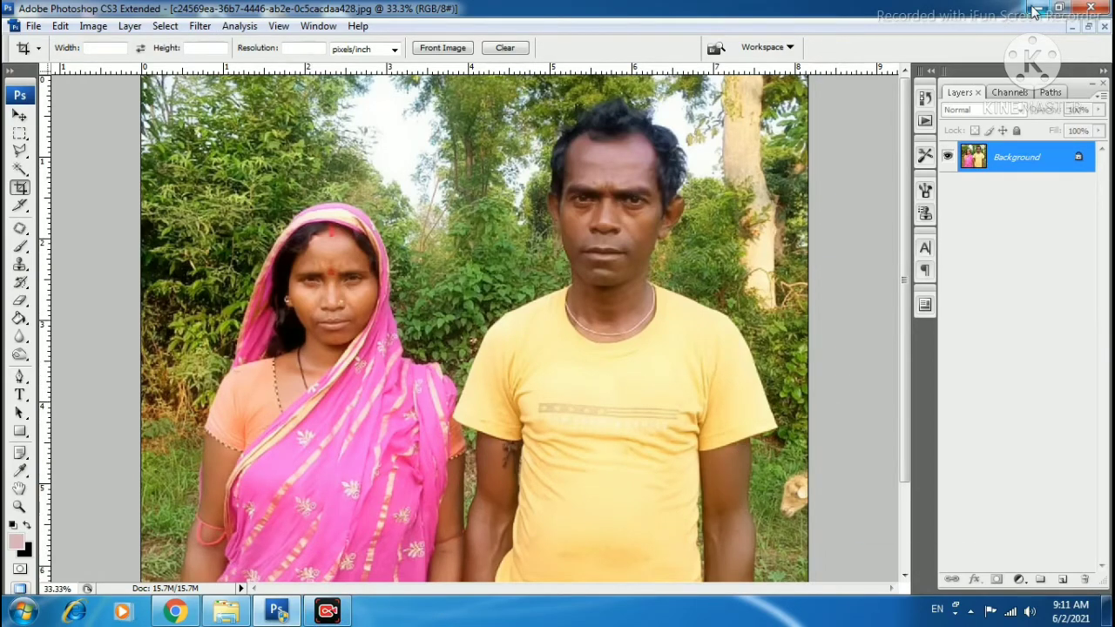
# - Apply Anurag Pro+ soft skin to get a masked SoftSkin 1L layer, then return to Photoshop
pyautogui.click(1034, 11)
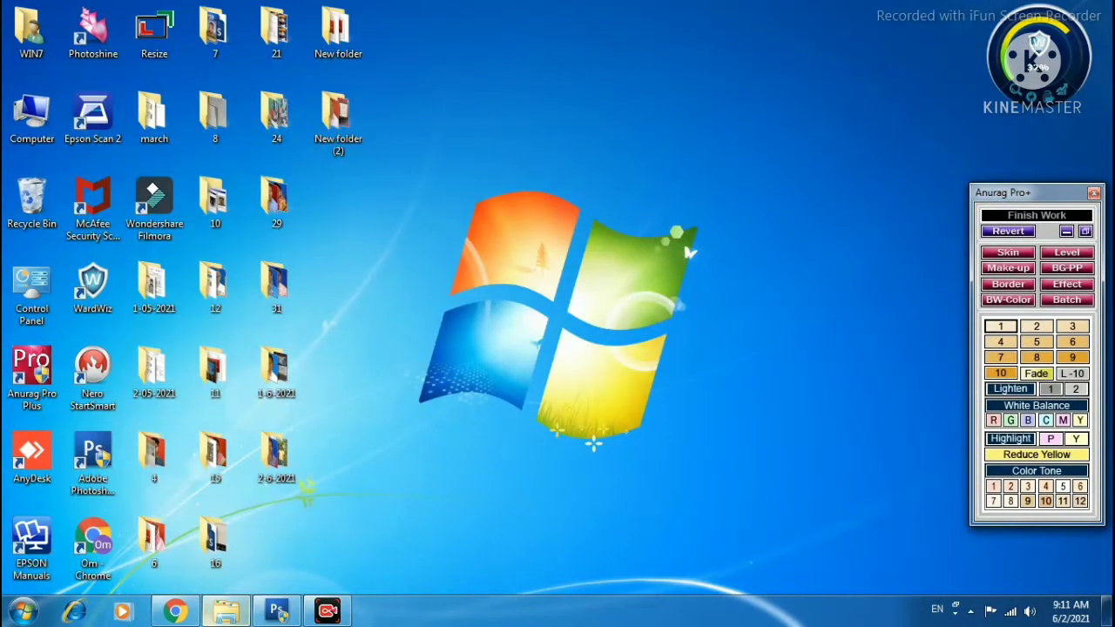
pyautogui.hotkey('alt', 'Tab')
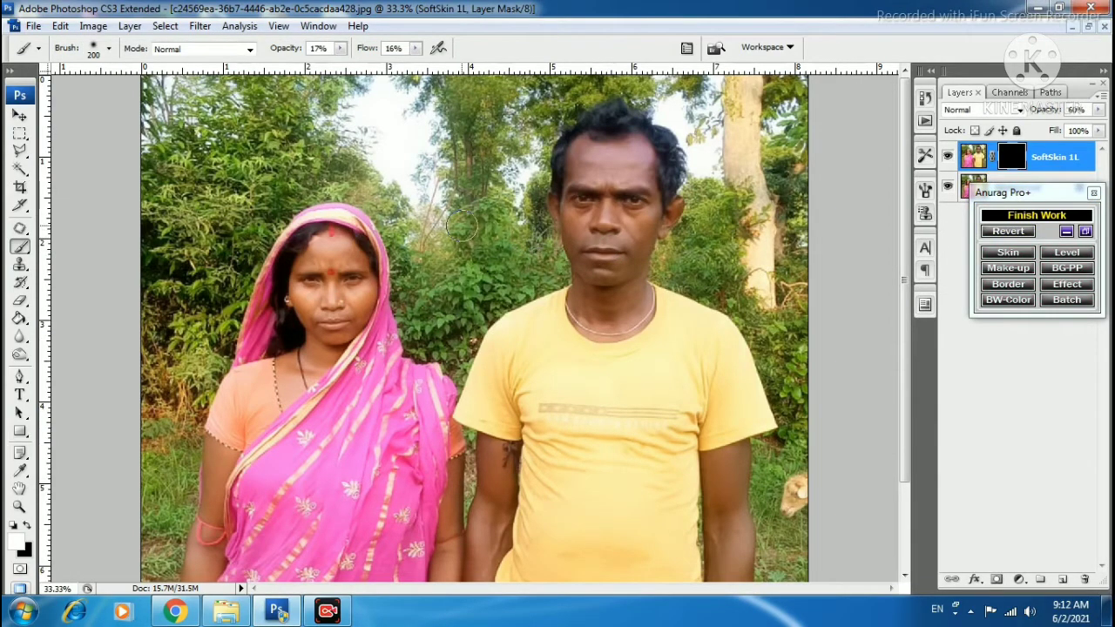
# - Set brush Flow and Opacity to 100%, shrink the brush, and zoom to the woman's face
pyautogui.hotkey('ctrl', '+')
pyautogui.hotkey('ctrl', '+')
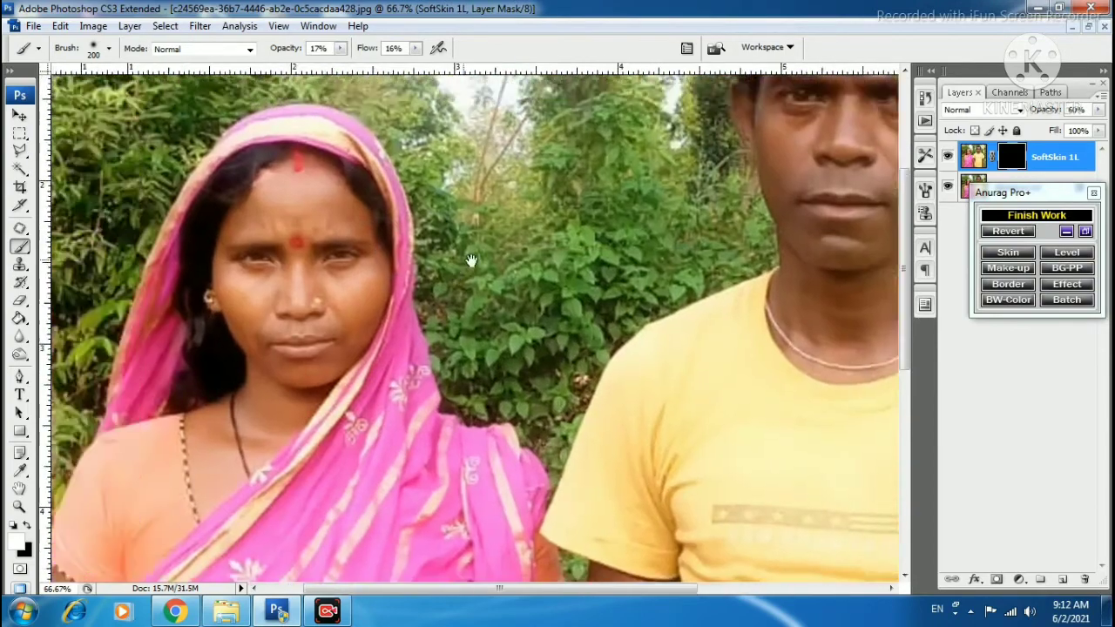
pyautogui.moveTo(270, 222); pyautogui.dragTo(509, 245)
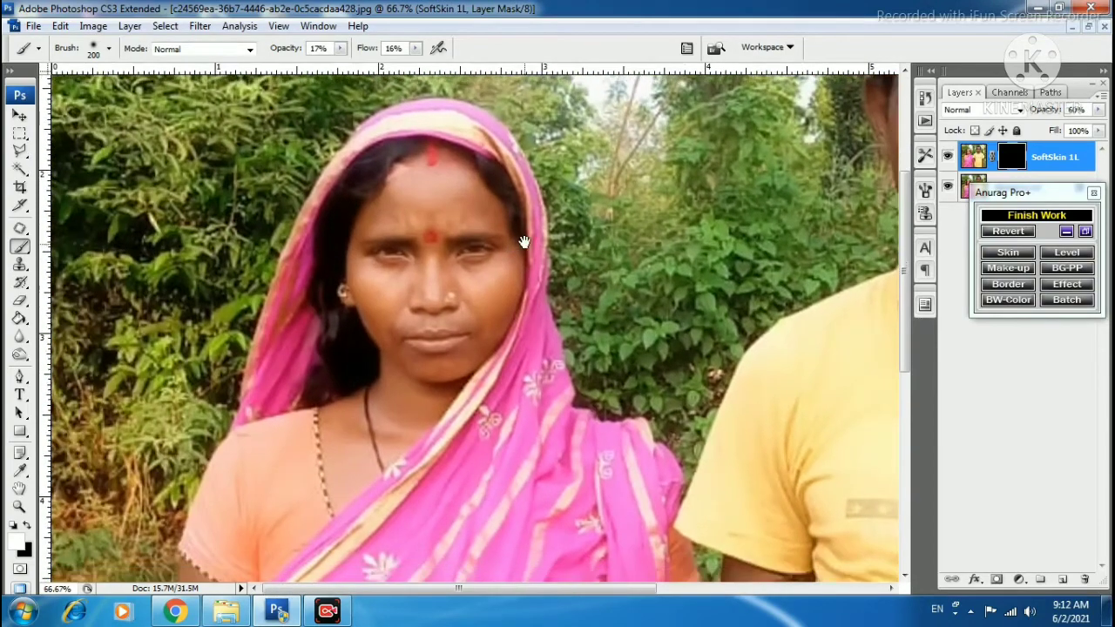
pyautogui.click(416, 49)
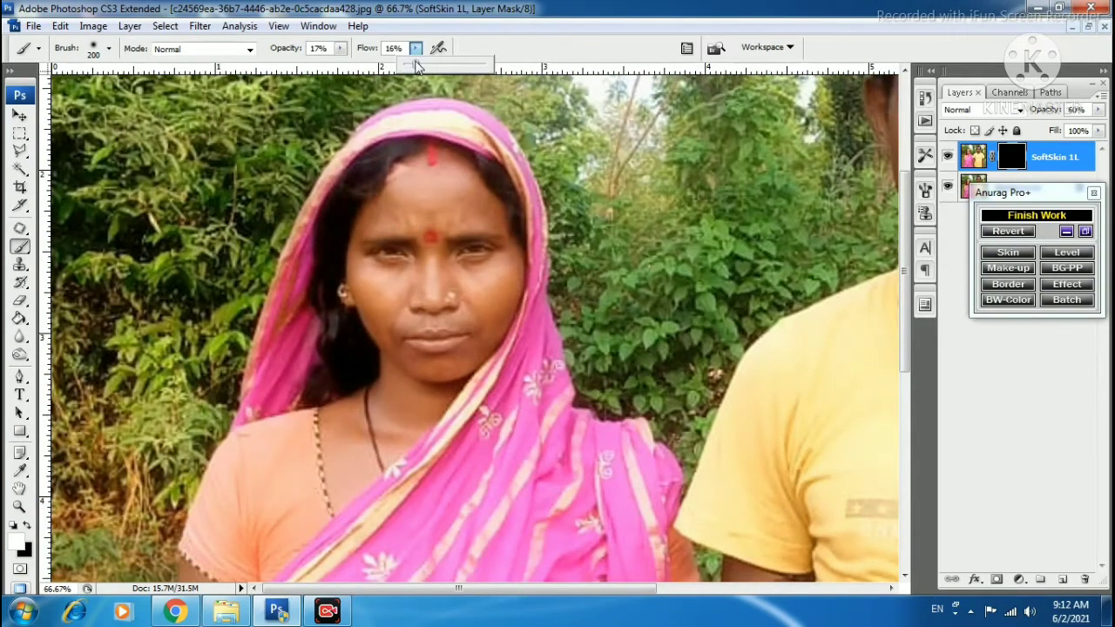
pyautogui.click(341, 49)
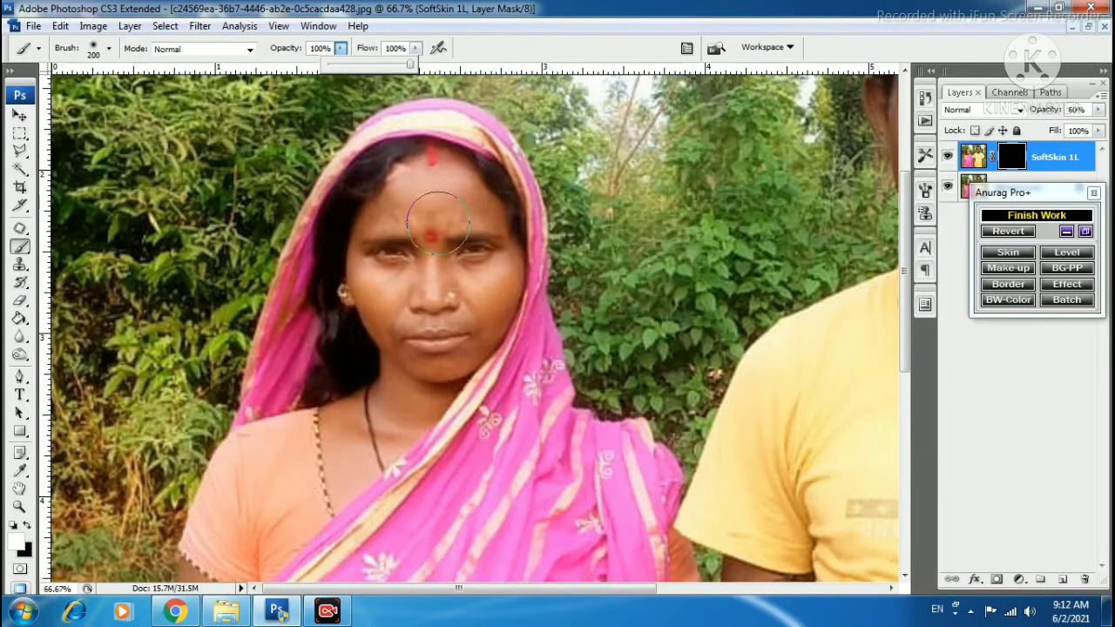
pyautogui.press('[')
pyautogui.press('[')
pyautogui.press('[')
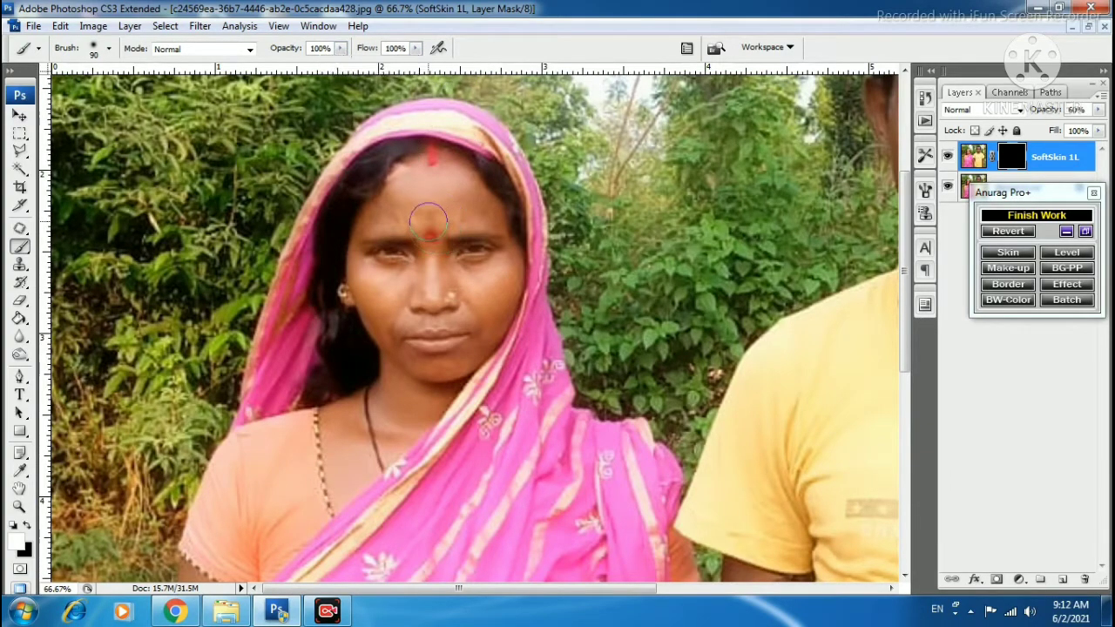
pyautogui.hotkey('ctrl', '+')
pyautogui.scroll(3, 431, 218)
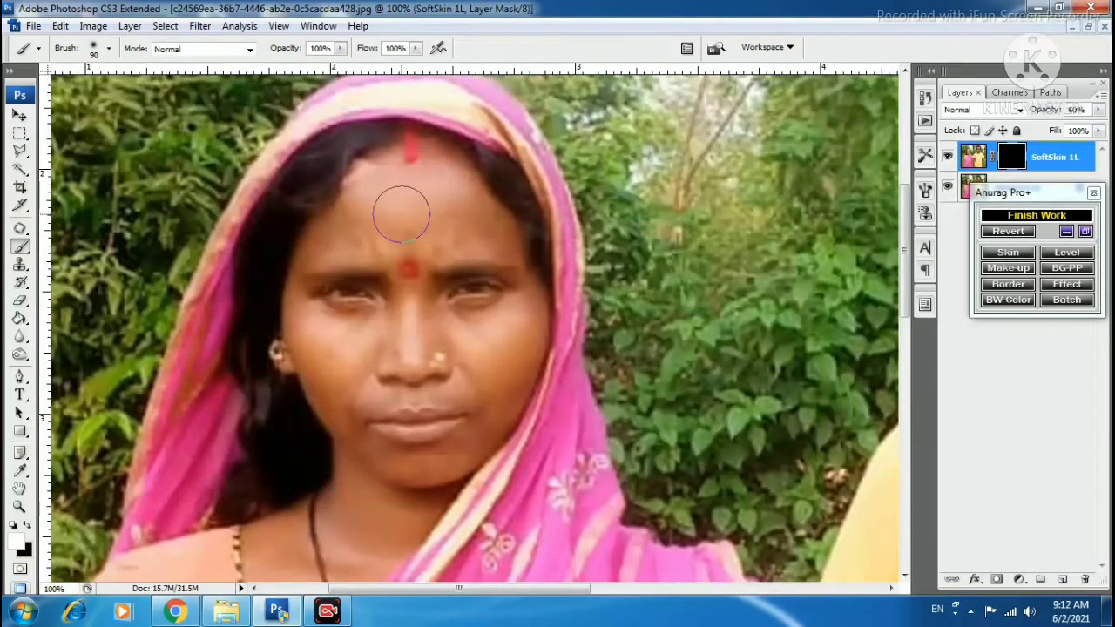
pyautogui.press('[')
# - Paint the SoftSkin mask over the woman's forehead, both cheeks and neck
pyautogui.moveTo(376, 185); pyautogui.dragTo(329, 247)
pyautogui.moveTo(415, 230); pyautogui.dragTo(374, 248)
pyautogui.scroll(-2, 375, 248)
pyautogui.press('[')
pyautogui.scroll(-1, 401, 244)
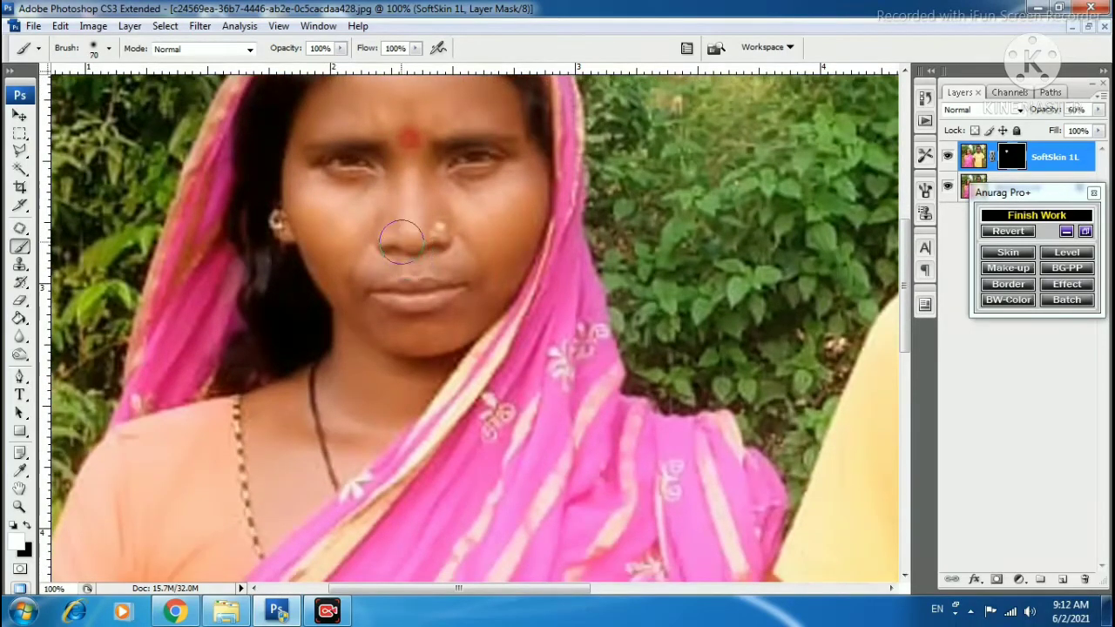
pyautogui.moveTo(402, 244)
pyautogui.mouseDown()
pyautogui.moveTo(378, 194)
pyautogui.moveTo(331, 204)
pyautogui.moveTo(298, 179)
pyautogui.moveTo(322, 270)
pyautogui.moveTo(323, 232)
pyautogui.moveTo(357, 322)
pyautogui.moveTo(430, 331)
pyautogui.mouseUp()
pyautogui.moveTo(470, 196)
pyautogui.mouseDown()
pyautogui.moveTo(459, 187)
pyautogui.moveTo(469, 262)
pyautogui.moveTo(412, 261)
pyautogui.mouseUp()
pyautogui.press('[')
pyautogui.press('[')
pyautogui.scroll(-1, 367, 274)
pyautogui.scroll(-2, 374, 296)
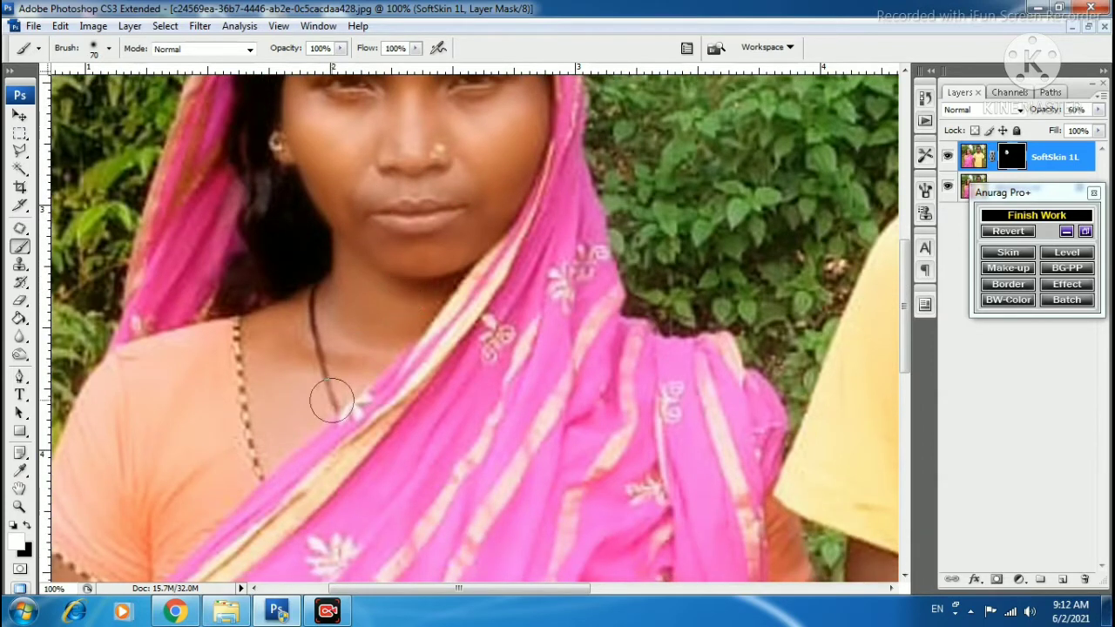
pyautogui.moveTo(408, 291)
pyautogui.mouseDown()
pyautogui.moveTo(300, 321)
pyautogui.moveTo(376, 329)
pyautogui.mouseUp()
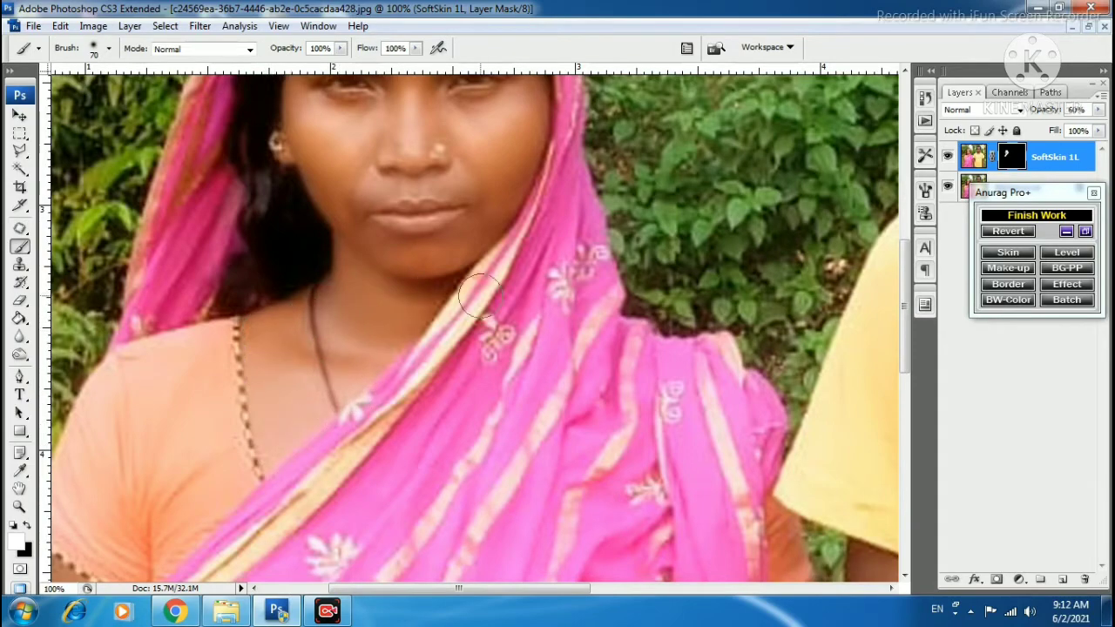
# - Paint the SoftSkin mask over the man's forehead, cheeks, mouth area and neck
pyautogui.hscroll(3, 477, 296)
pyautogui.hscroll(4, 384, 349)
pyautogui.hscroll(5, 453, 453)
pyautogui.scroll(4, 536, 523)
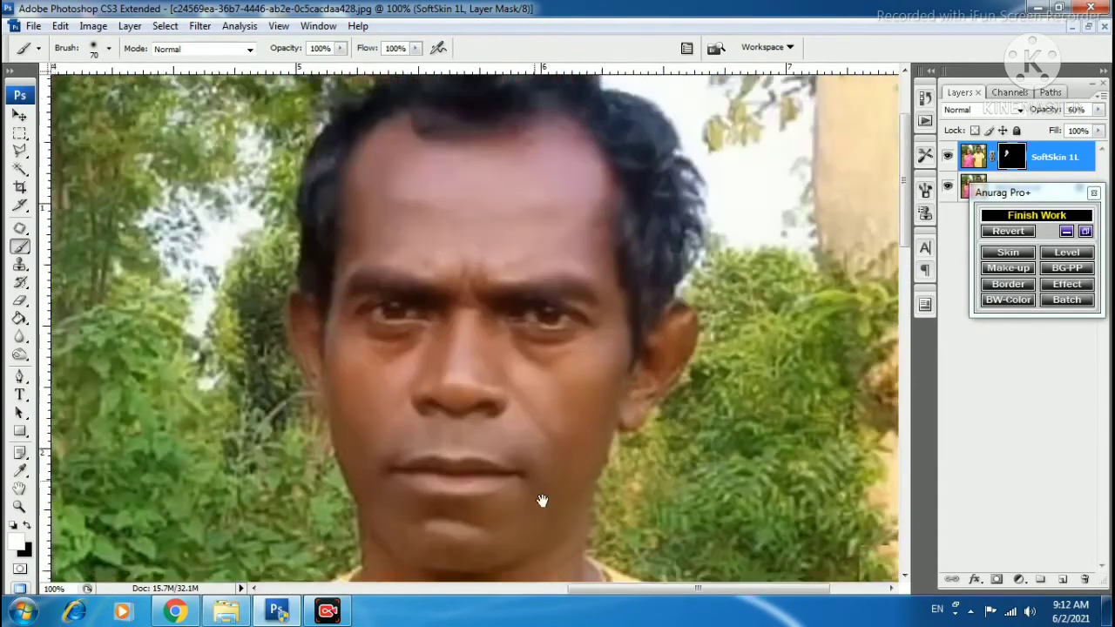
pyautogui.moveTo(542, 500); pyautogui.dragTo(554, 575)
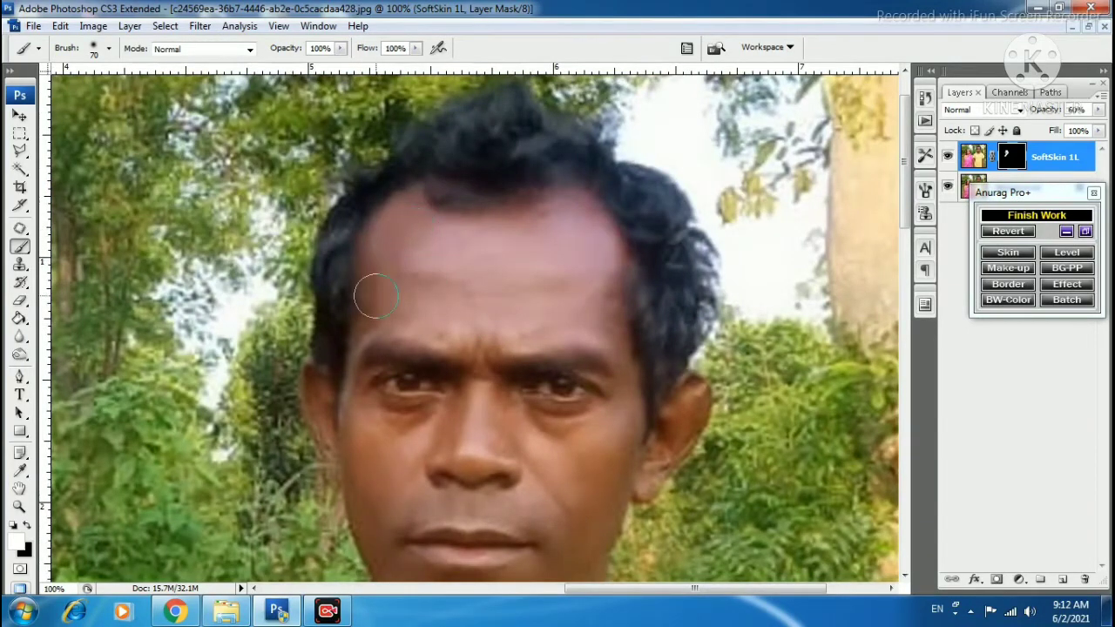
pyautogui.moveTo(376, 296)
pyautogui.mouseDown()
pyautogui.moveTo(418, 238)
pyautogui.moveTo(582, 239)
pyautogui.moveTo(591, 315)
pyautogui.moveTo(374, 294)
pyautogui.moveTo(581, 301)
pyautogui.moveTo(517, 310)
pyautogui.mouseUp()
pyautogui.scroll(-4, 473, 349)
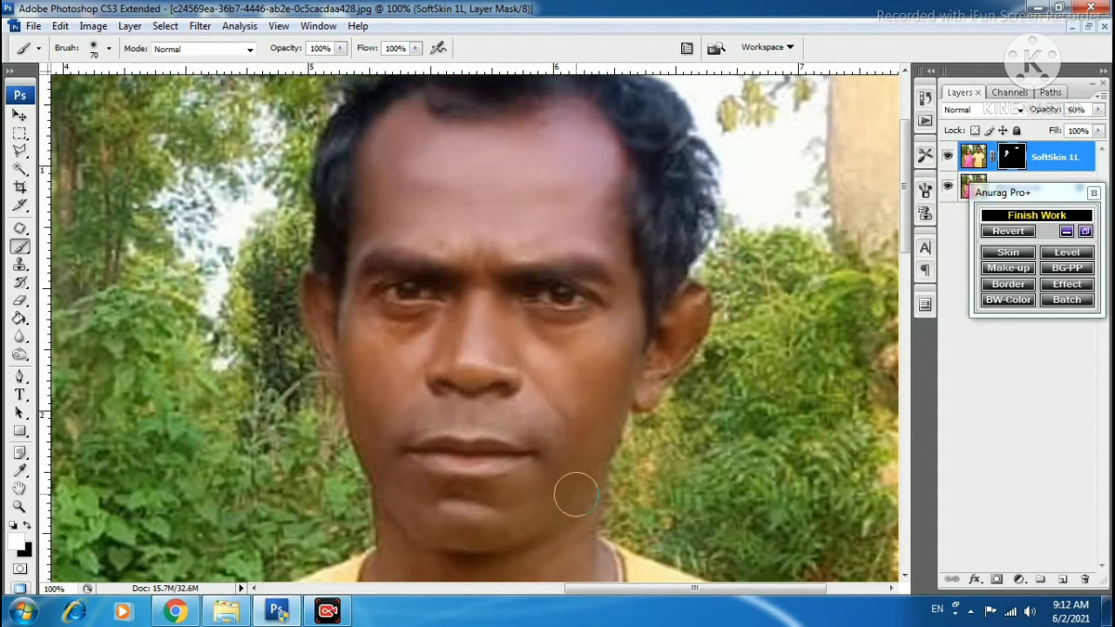
pyautogui.moveTo(542, 408)
pyautogui.mouseDown()
pyautogui.moveTo(409, 339)
pyautogui.moveTo(382, 464)
pyautogui.mouseUp()
pyautogui.scroll(-2, 382, 464)
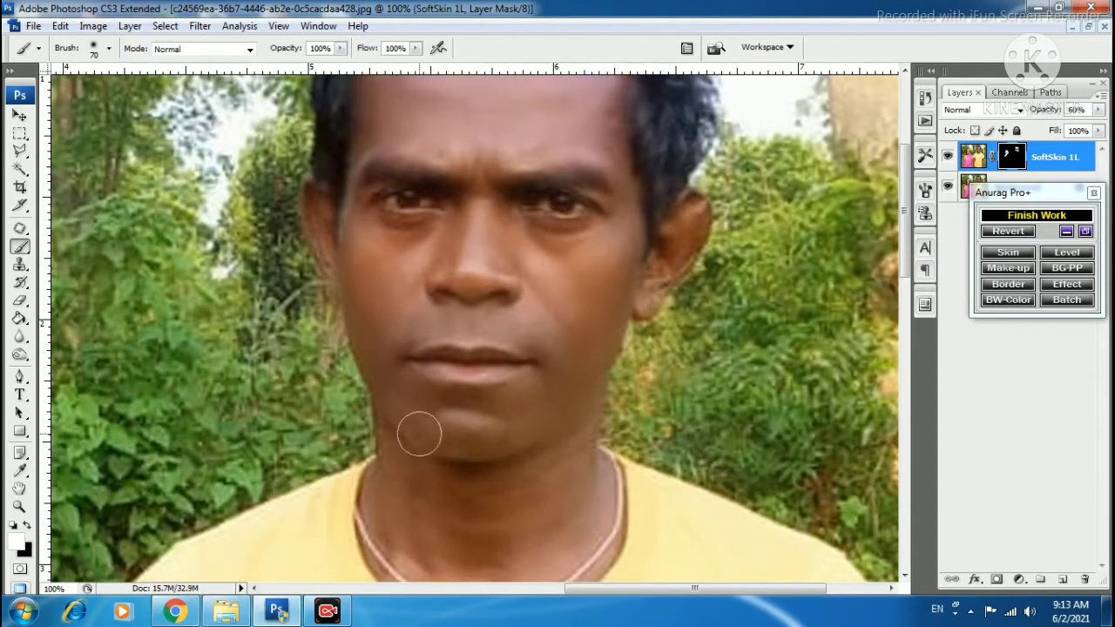
pyautogui.moveTo(508, 483); pyautogui.dragTo(555, 332)
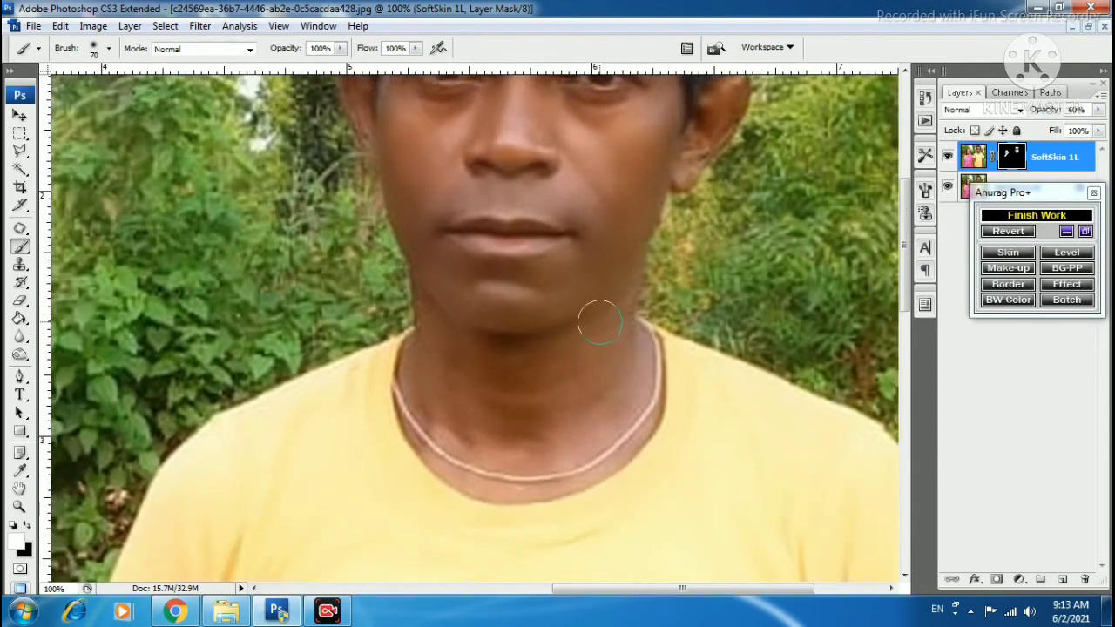
pyautogui.moveTo(440, 345)
pyautogui.mouseDown()
pyautogui.moveTo(631, 379)
pyautogui.moveTo(567, 442)
pyautogui.moveTo(457, 439)
pyautogui.moveTo(627, 443)
pyautogui.mouseUp()
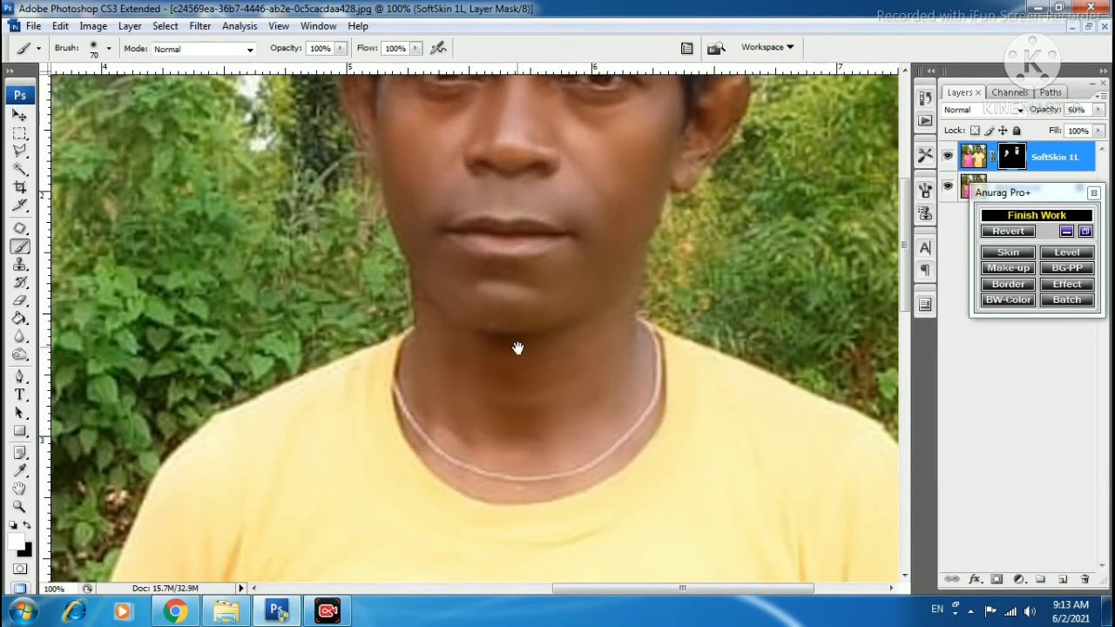
pyautogui.scroll(3, 515, 346)
pyautogui.scroll(2, 515, 346)
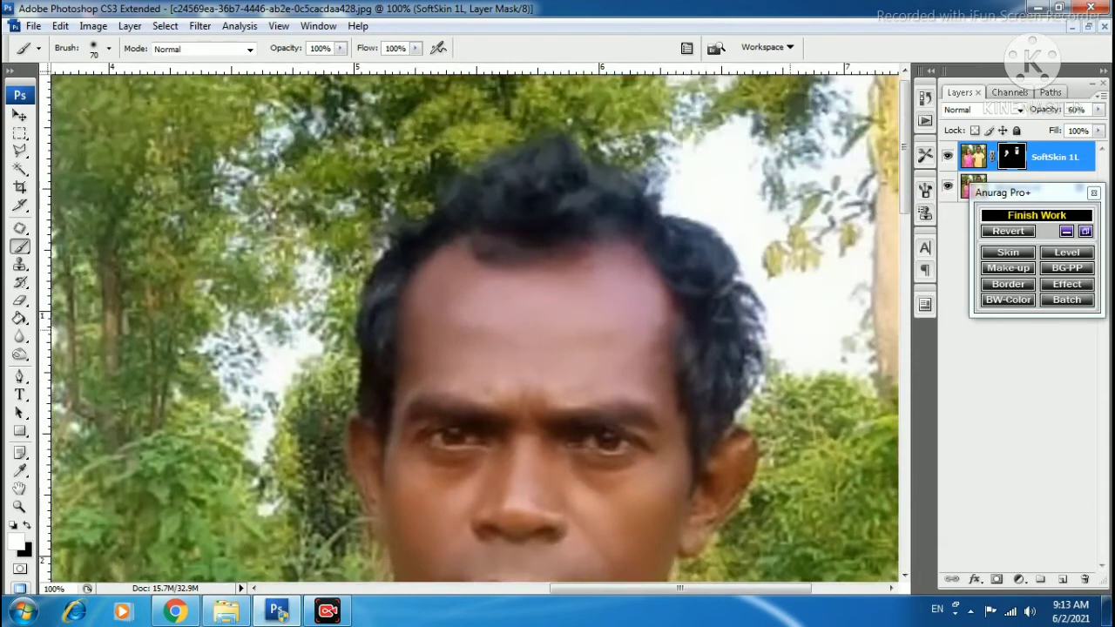
# - Flatten the skin softening, then burn the man's hairline with a Midtones ~33% brush
pyautogui.click(1037, 216)
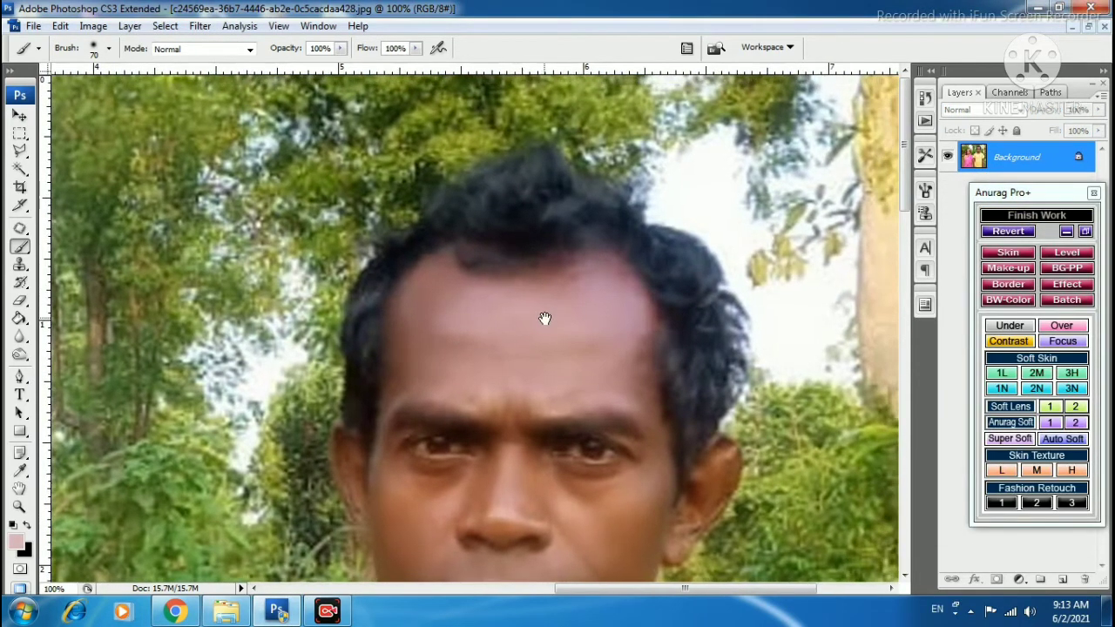
pyautogui.click(19, 354)
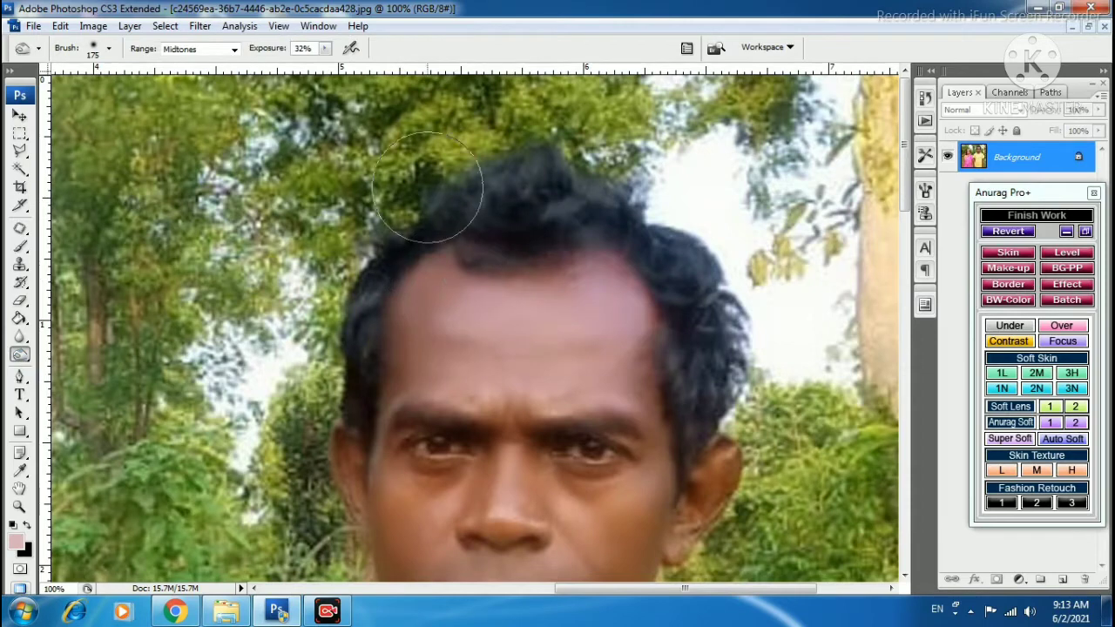
pyautogui.moveTo(325, 48); pyautogui.dragTo(327, 68)
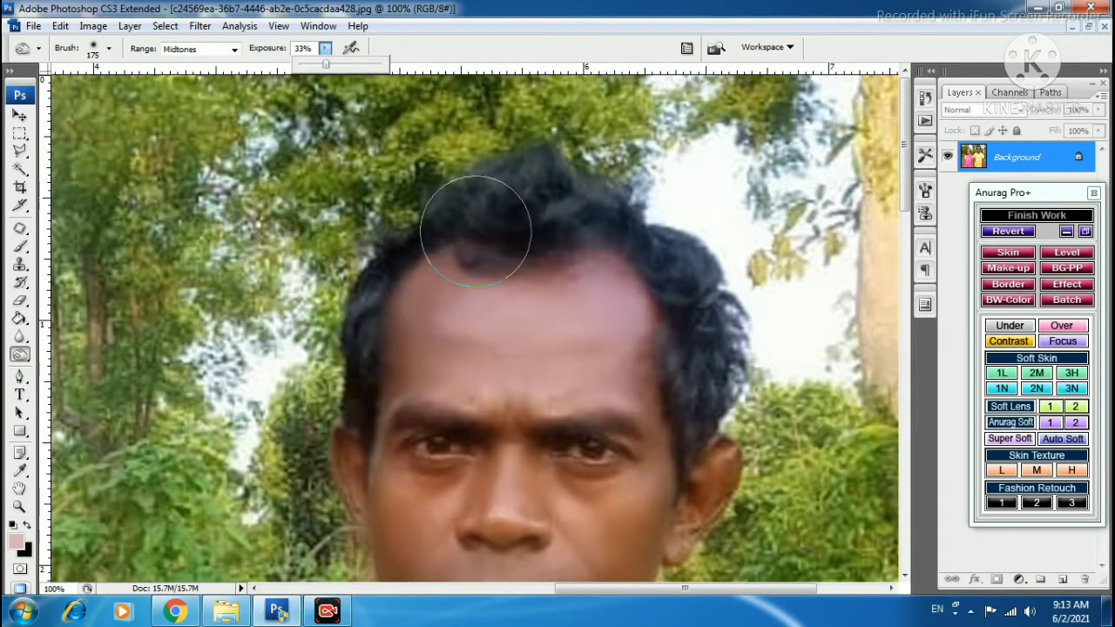
pyautogui.press('[')
pyautogui.press('[')
pyautogui.press('[')
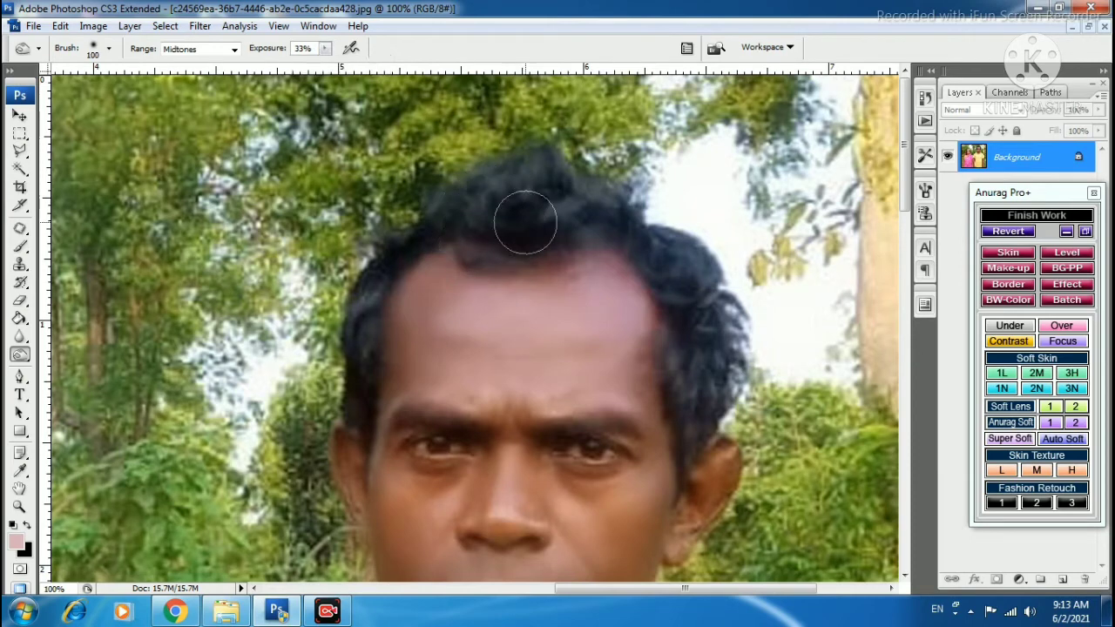
pyautogui.press('[')
pyautogui.moveTo(580, 224)
pyautogui.mouseDown()
pyautogui.moveTo(525, 184)
pyautogui.moveTo(418, 324)
pyautogui.moveTo(693, 417)
pyautogui.moveTo(605, 407)
pyautogui.mouseUp()
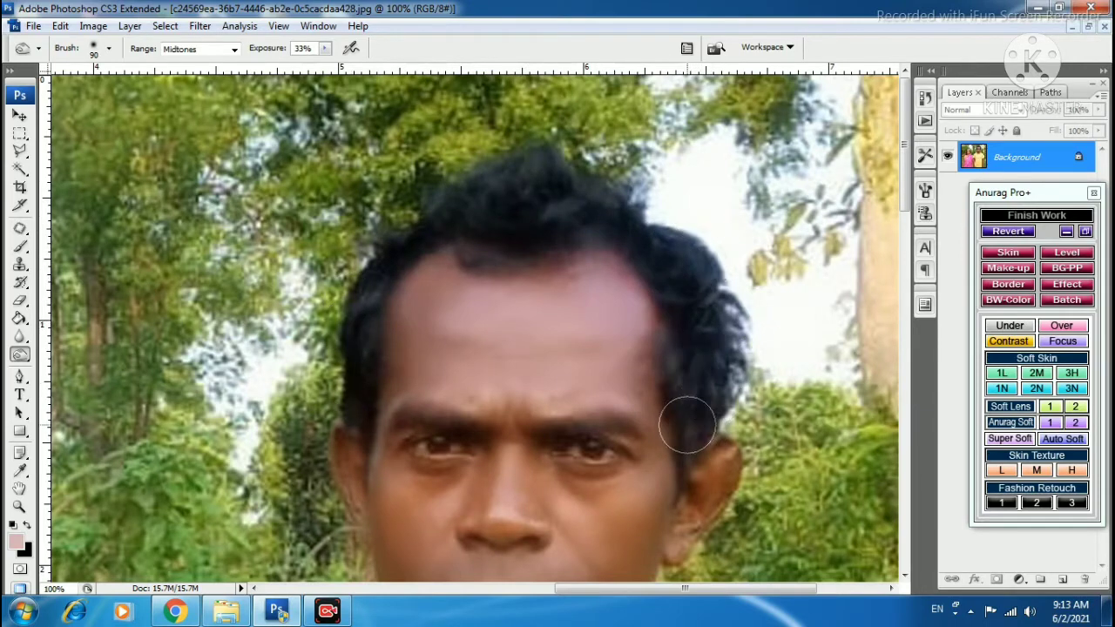
# - Burn the woman's hairline above her forehead darker and zoom out to the whole photo
pyautogui.moveTo(552, 162); pyautogui.dragTo(787, 261)
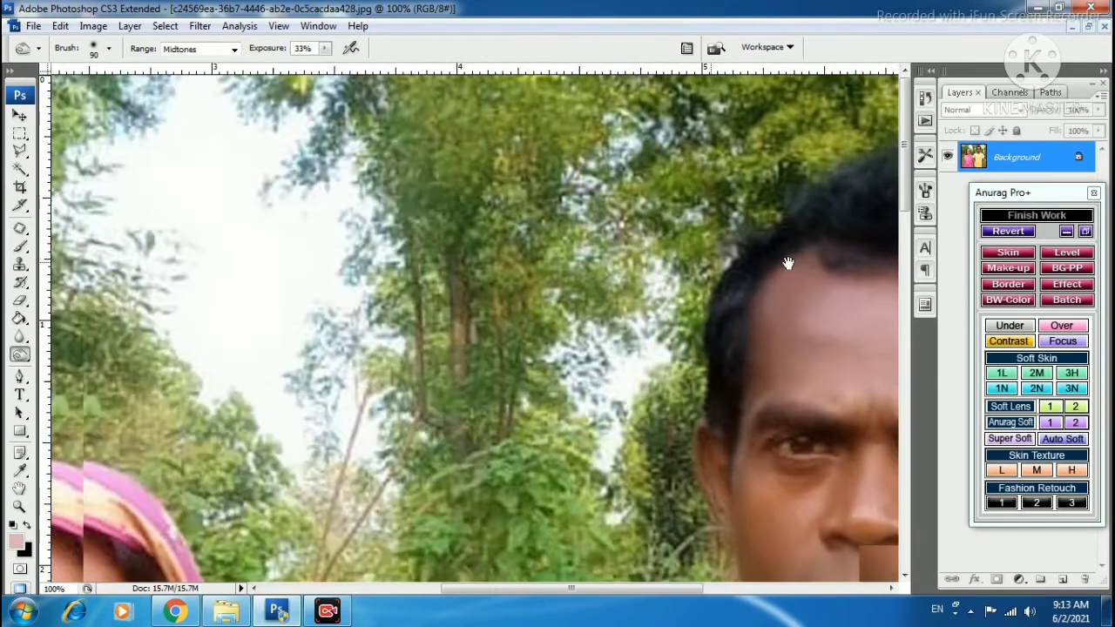
pyautogui.moveTo(366, 253)
pyautogui.mouseDown()
pyautogui.moveTo(553, 203)
pyautogui.moveTo(688, 106)
pyautogui.mouseUp()
pyautogui.moveTo(348, 430); pyautogui.dragTo(386, 267)
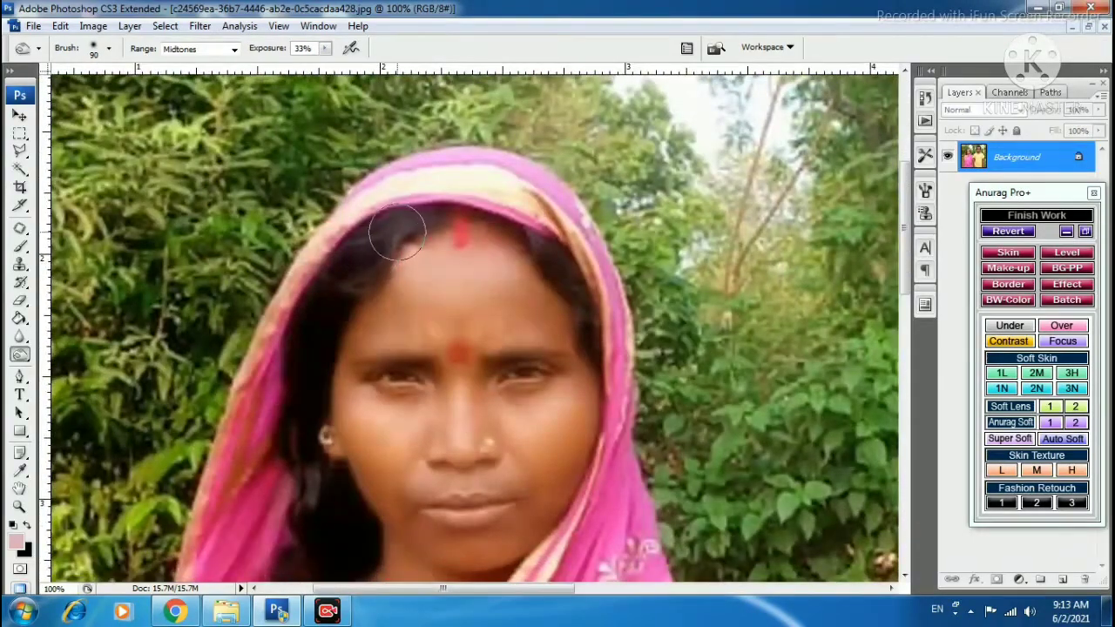
pyautogui.moveTo(319, 320); pyautogui.dragTo(582, 305)
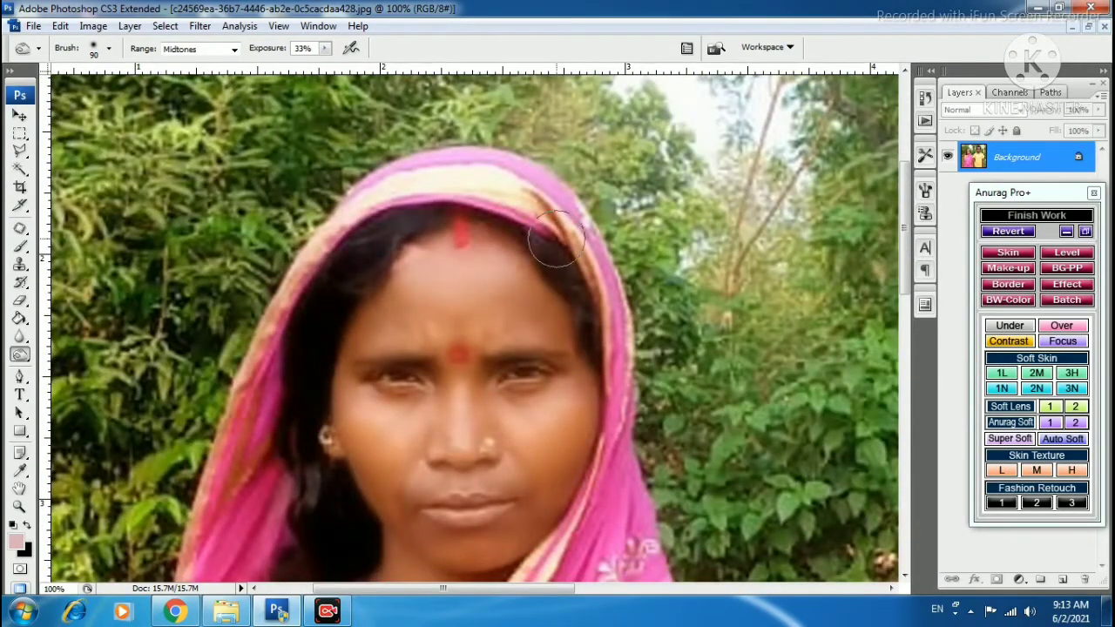
pyautogui.moveTo(732, 418); pyautogui.dragTo(548, 244)
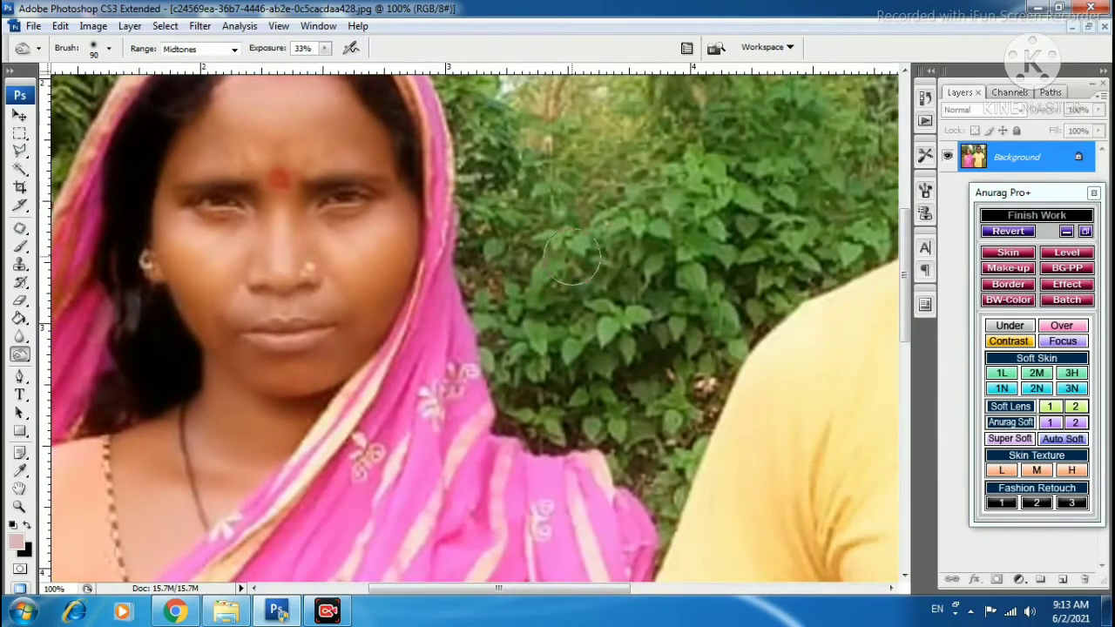
pyautogui.hotkey('ctrl', '0')
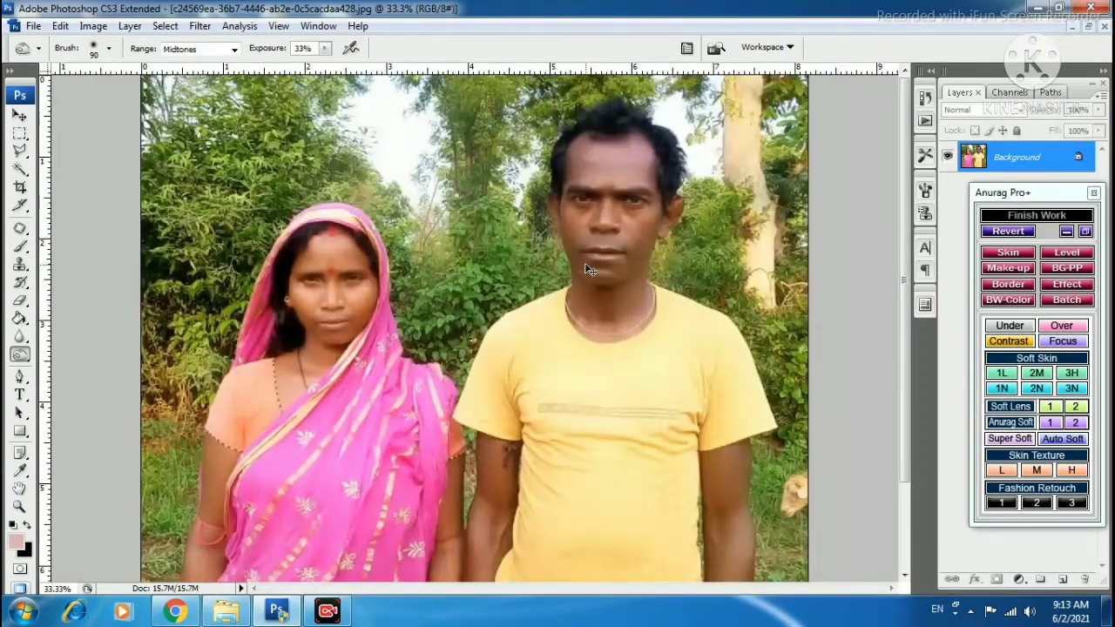
# - Create a new white A4 document (210 × 297 mm) at 300 ppi
pyautogui.hotkey('ctrl', '-')
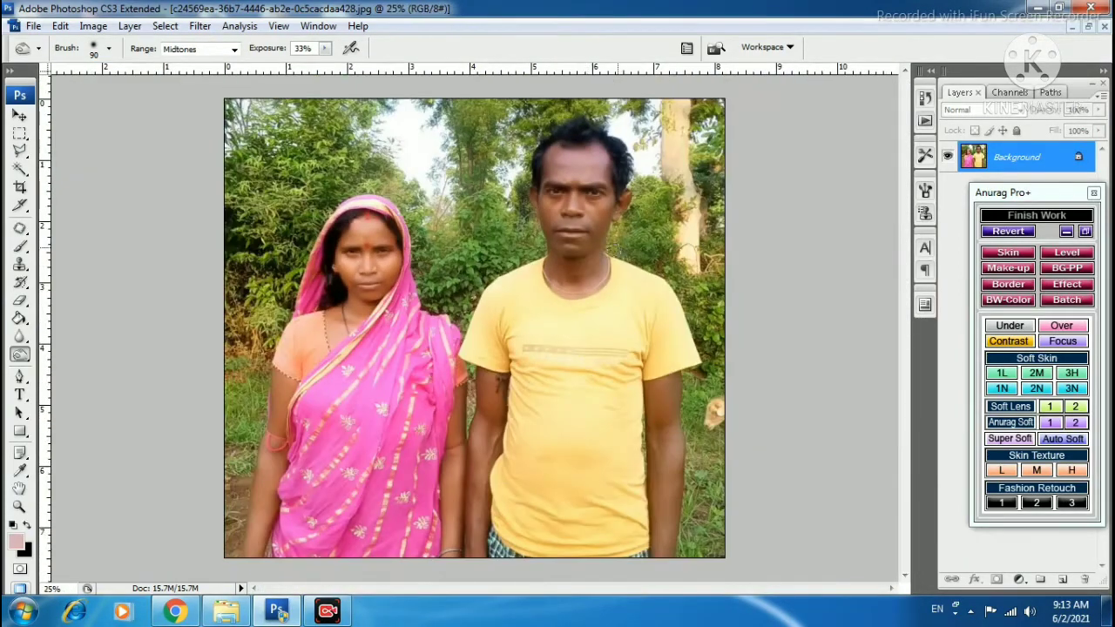
pyautogui.click(19, 115)
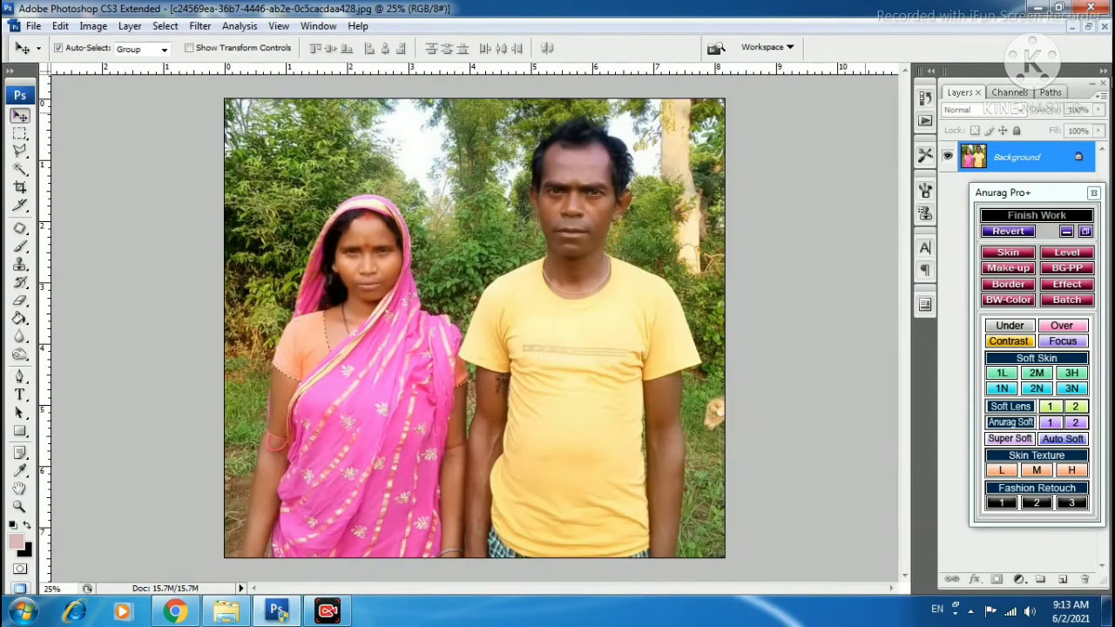
pyautogui.click(1088, 28)
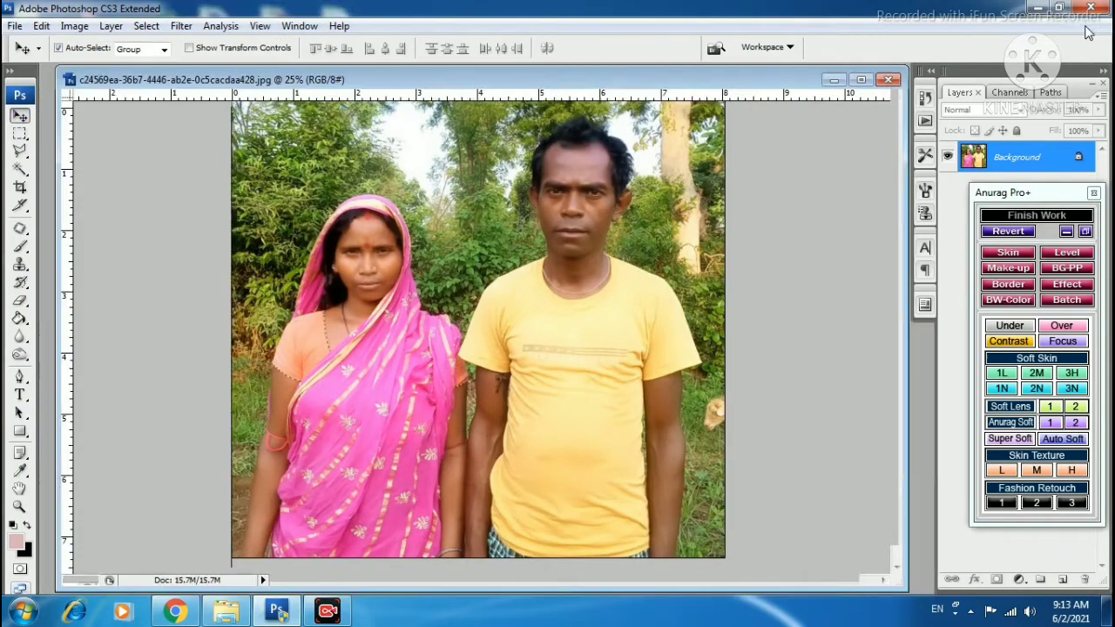
pyautogui.moveTo(520, 79)
pyautogui.mouseDown()
pyautogui.moveTo(580, 124)
pyautogui.moveTo(577, 162)
pyautogui.mouseUp()
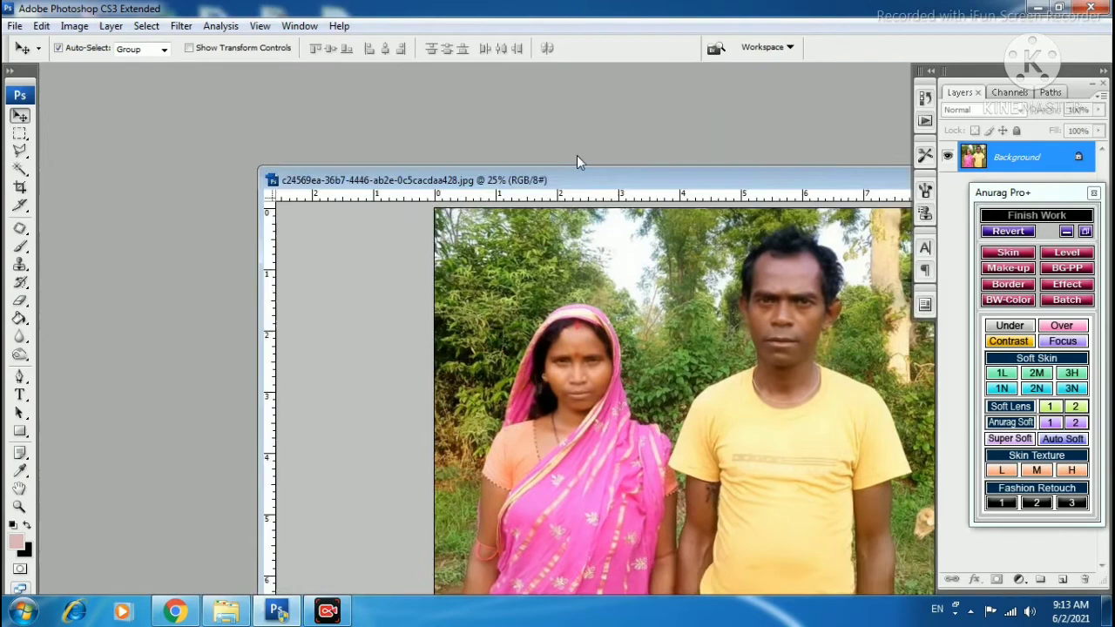
pyautogui.click(15, 26)
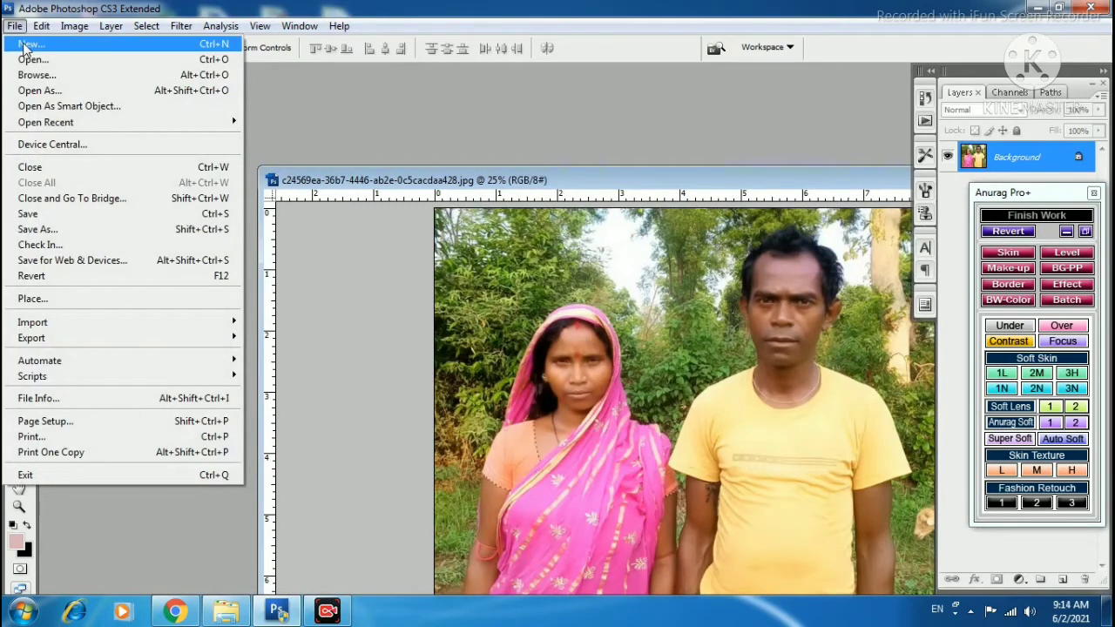
pyautogui.click(27, 45)
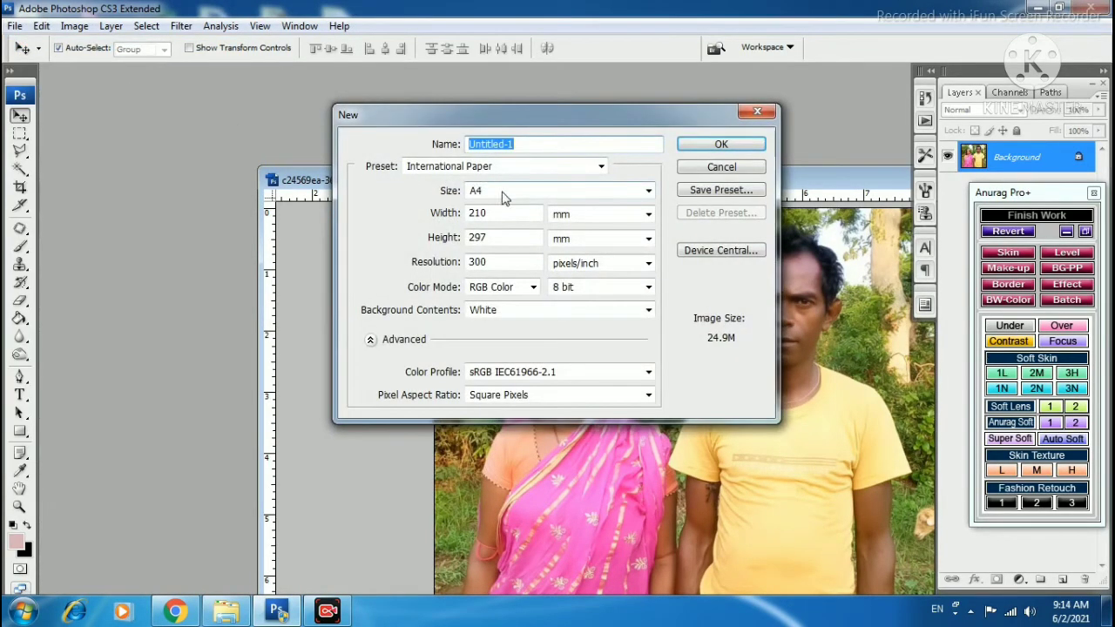
pyautogui.click(739, 148)
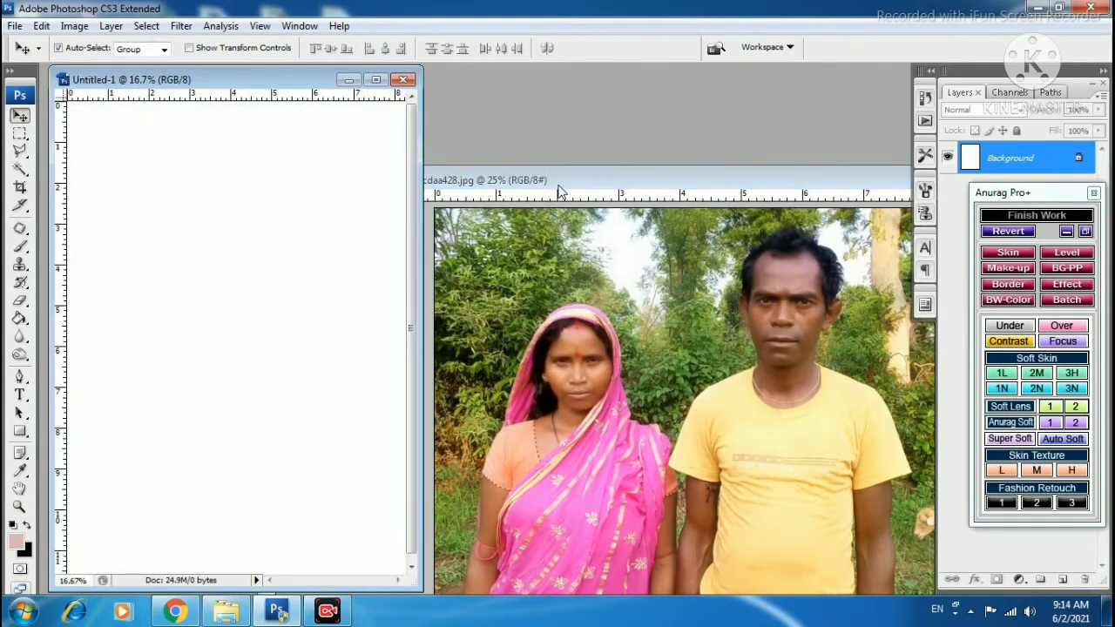
# - Drag the couple's photo onto the A4 page as Layer 1
pyautogui.click(575, 189)
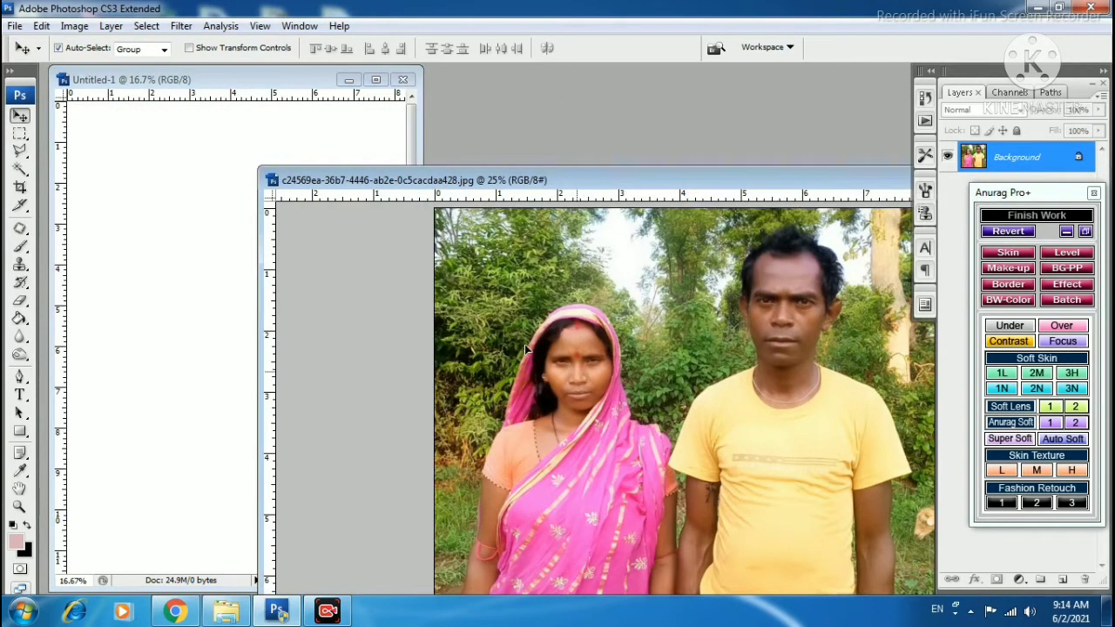
pyautogui.moveTo(524, 344)
pyautogui.mouseDown()
pyautogui.moveTo(250, 284)
pyautogui.moveTo(261, 300)
pyautogui.moveTo(237, 332)
pyautogui.mouseUp()
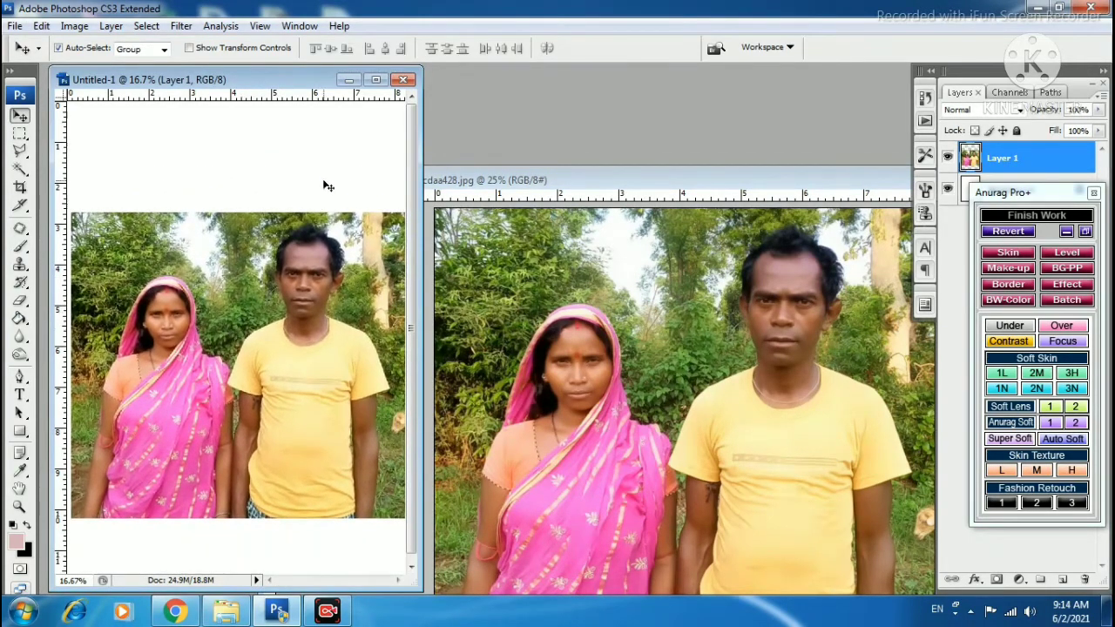
pyautogui.click(375, 79)
pyautogui.moveTo(501, 322); pyautogui.dragTo(505, 303)
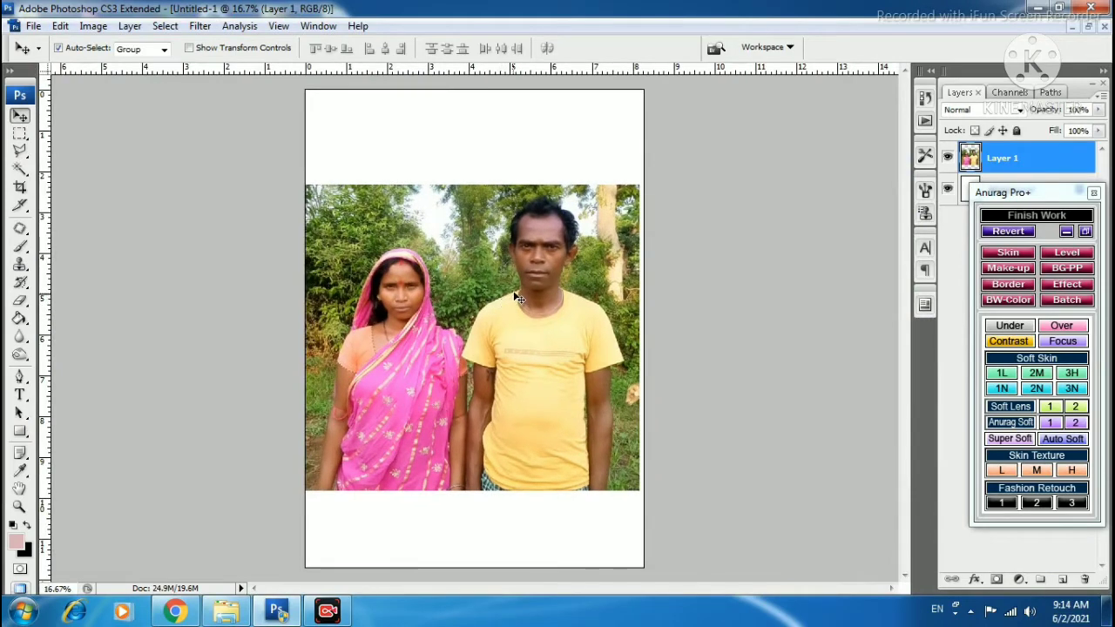
# - Scale the photo proportionally to 82.3% and nudge it to the page centre
pyautogui.hotkey('ctrl', 't')
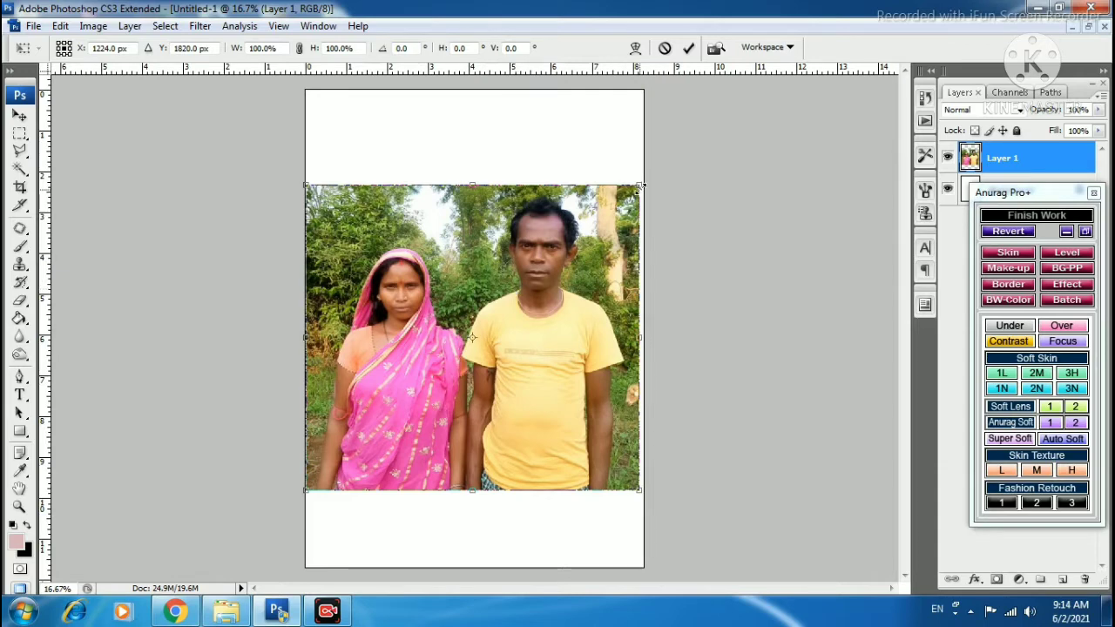
pyautogui.moveTo(640, 186); pyautogui.dragTo(603, 220)
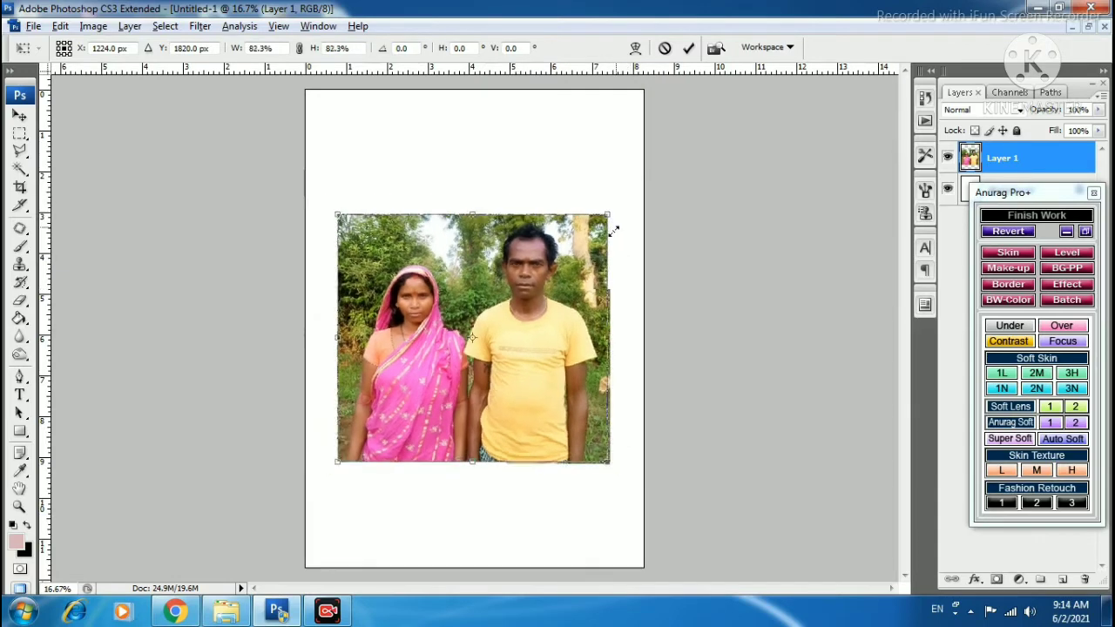
pyautogui.press('Return')
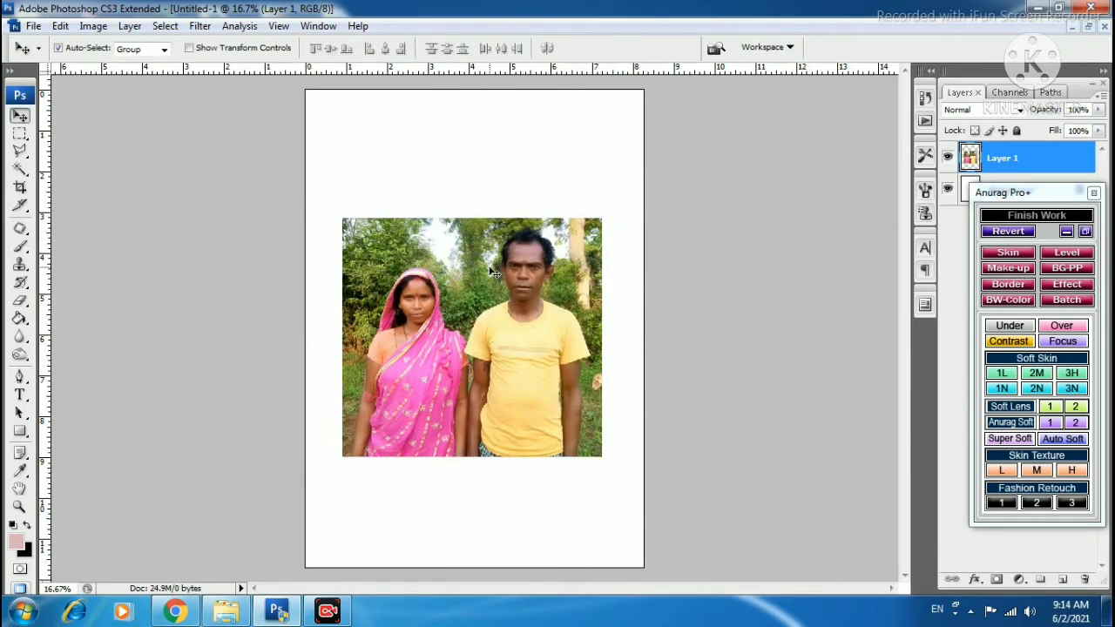
pyautogui.moveTo(492, 271); pyautogui.dragTo(498, 263)
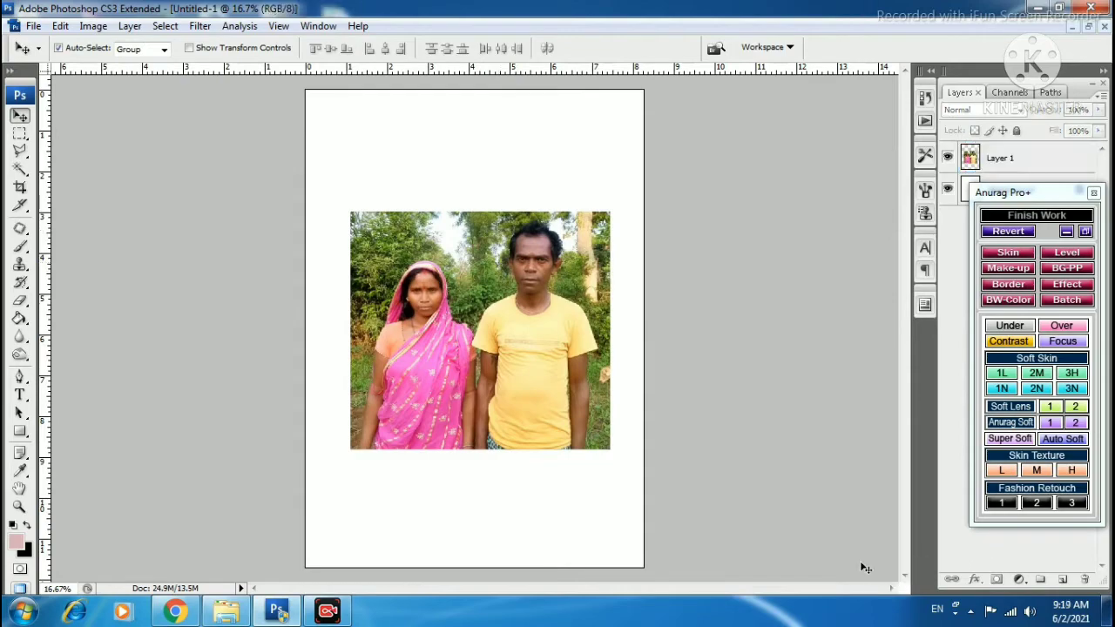
# - Zoom to 100% on the woman's arm and begin a Polygonal Lasso outline at its lower edge
pyautogui.hotkey('ctrl', '+')
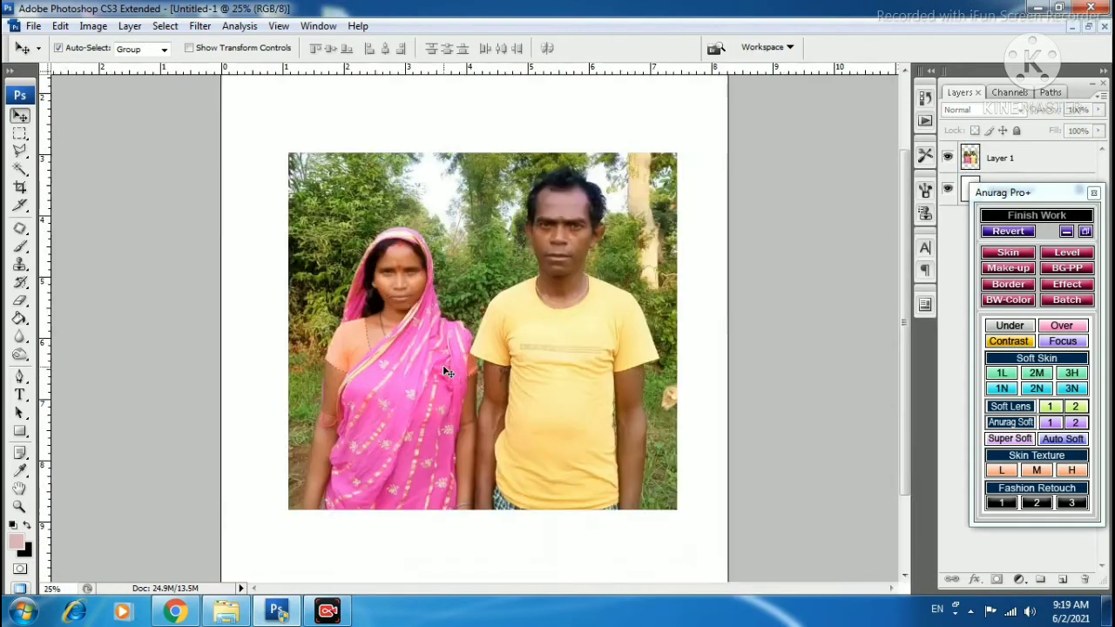
pyautogui.hotkey('ctrl', '+')
pyautogui.hotkey('ctrl', '+')
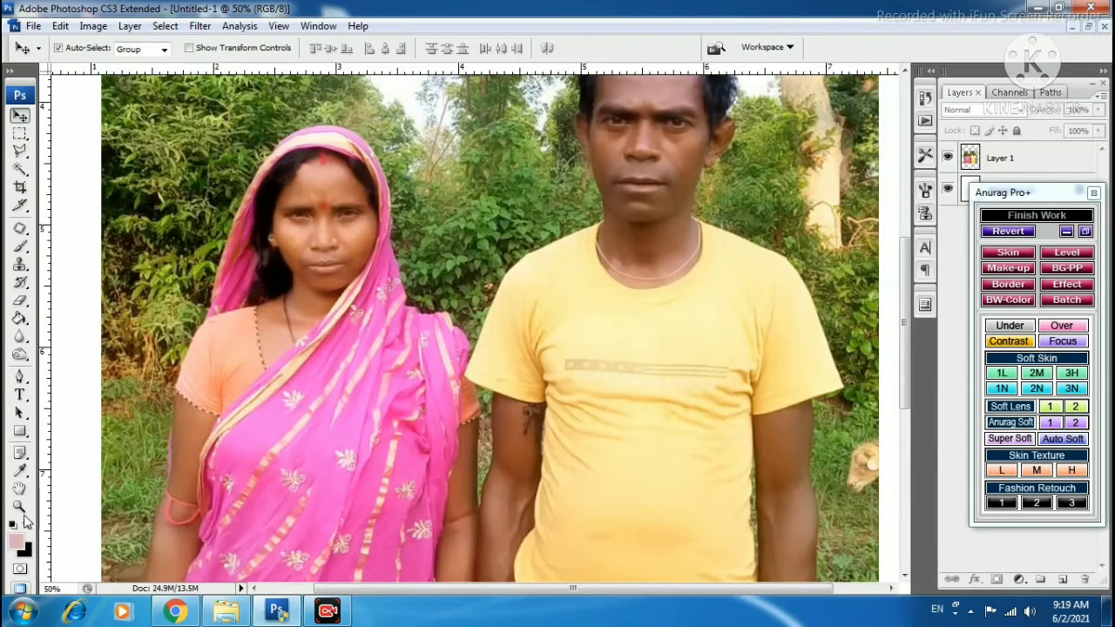
pyautogui.click(19, 506)
pyautogui.click(207, 470)
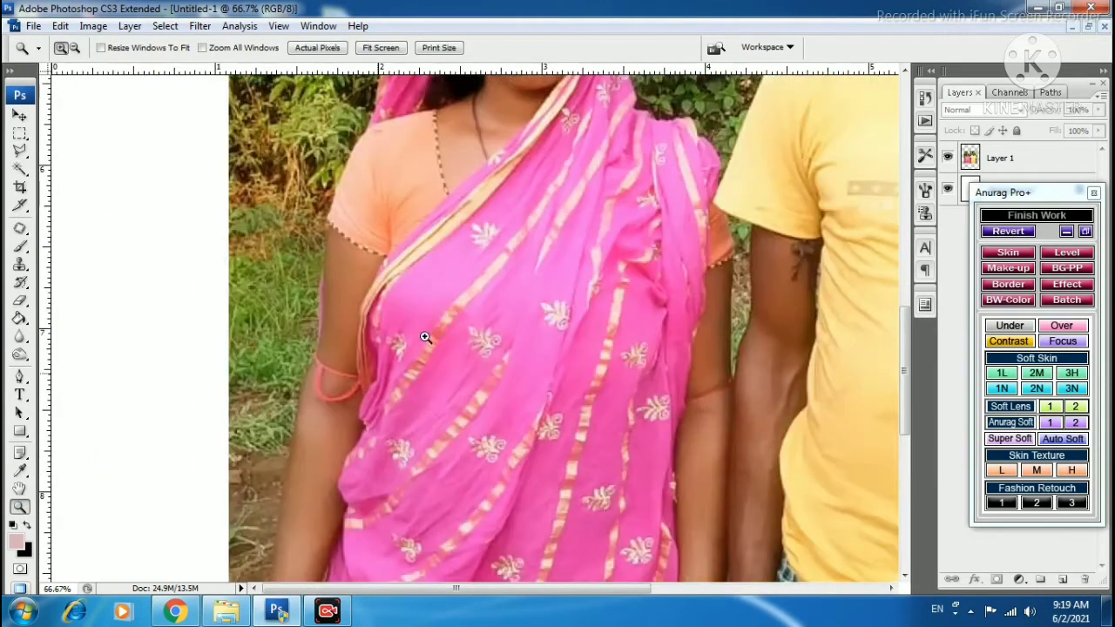
pyautogui.click(344, 470)
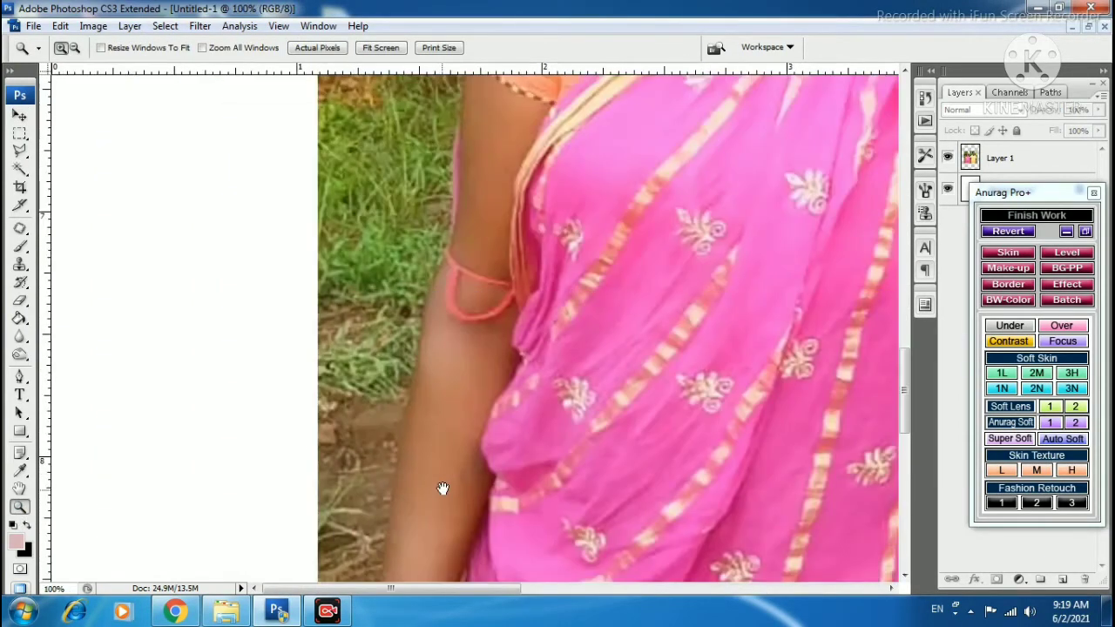
pyautogui.moveTo(443, 490)
pyautogui.mouseDown()
pyautogui.moveTo(428, 346)
pyautogui.moveTo(410, 393)
pyautogui.mouseUp()
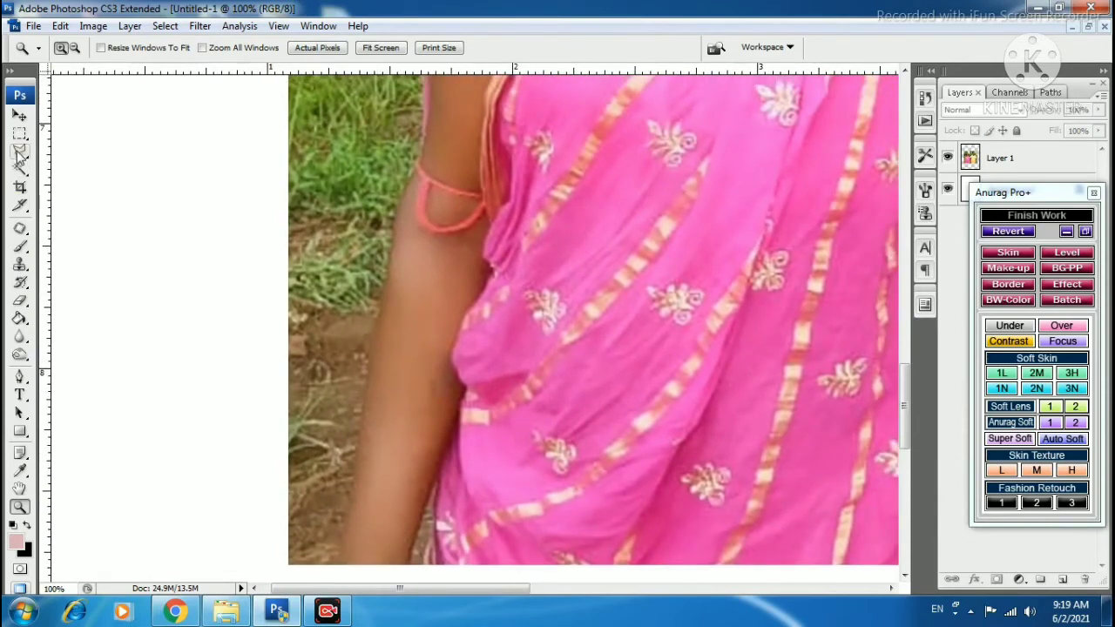
pyautogui.moveTo(19, 155); pyautogui.dragTo(78, 167)
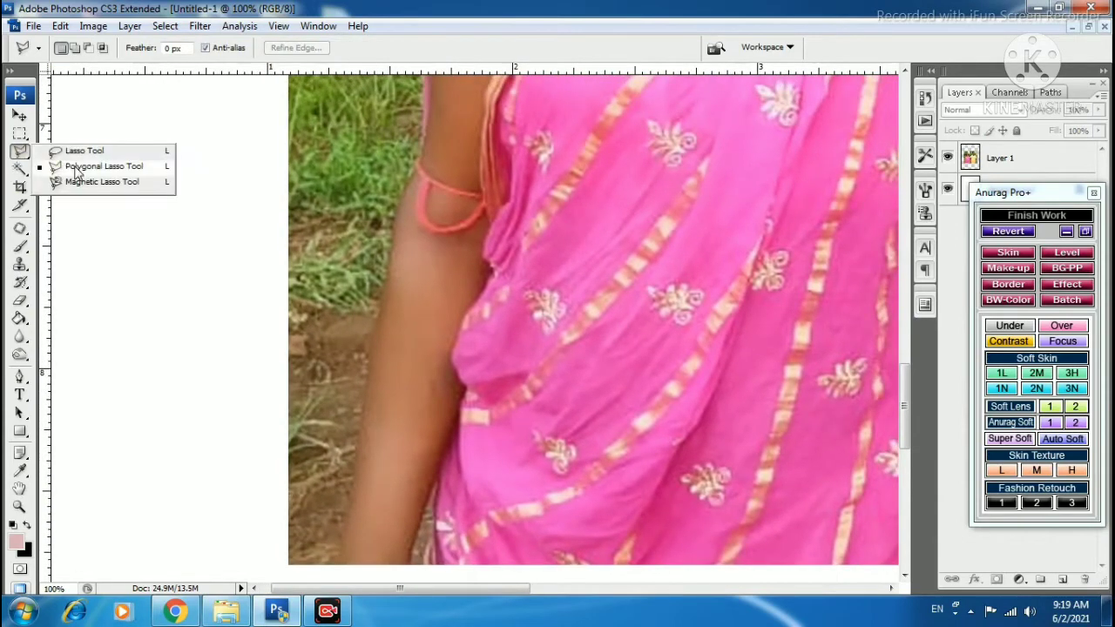
pyautogui.scroll(-1, 353, 470)
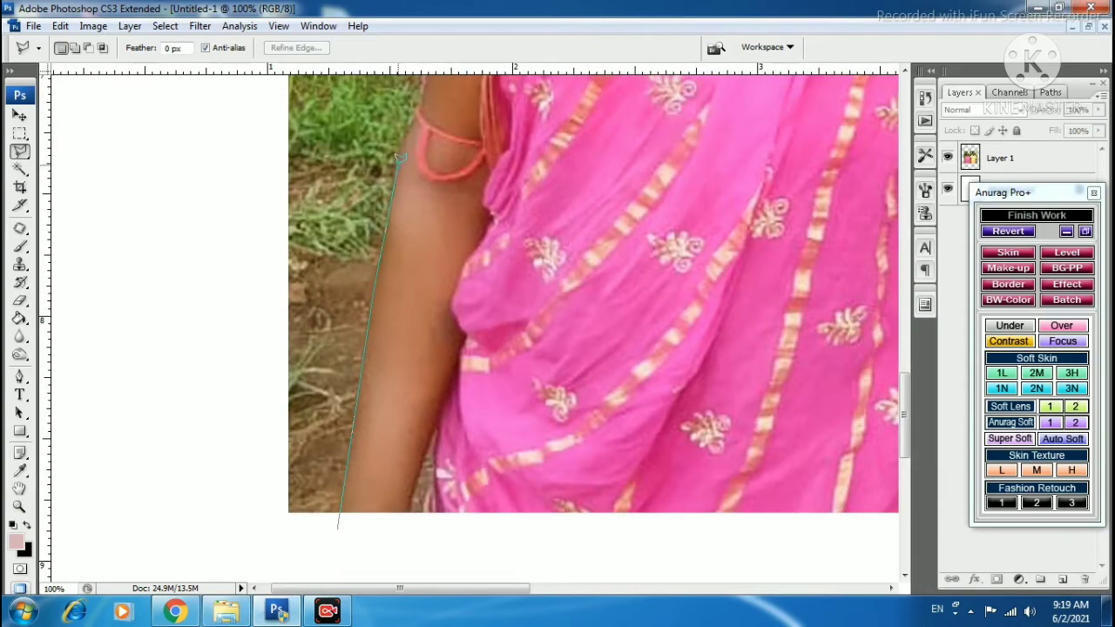
# - Trace the lasso outline up the woman's arm, shoulder, neck and pink saree edge
pyautogui.scroll(1, 399, 159)
pyautogui.moveTo(399, 166); pyautogui.dragTo(398, 378)
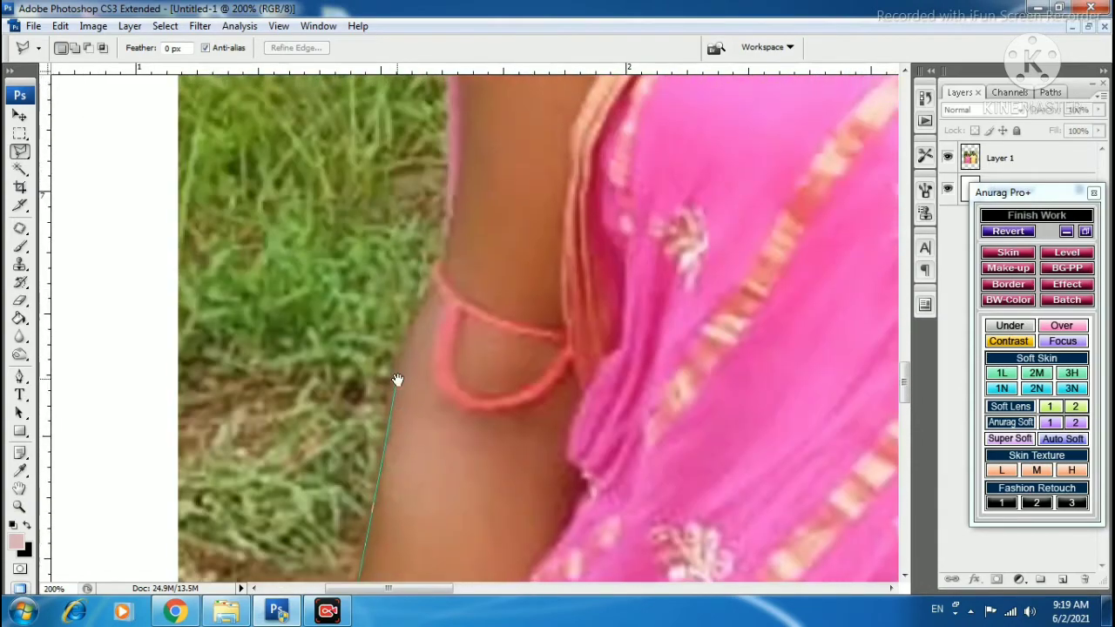
pyautogui.click(447, 244)
pyautogui.moveTo(452, 103); pyautogui.dragTo(426, 395)
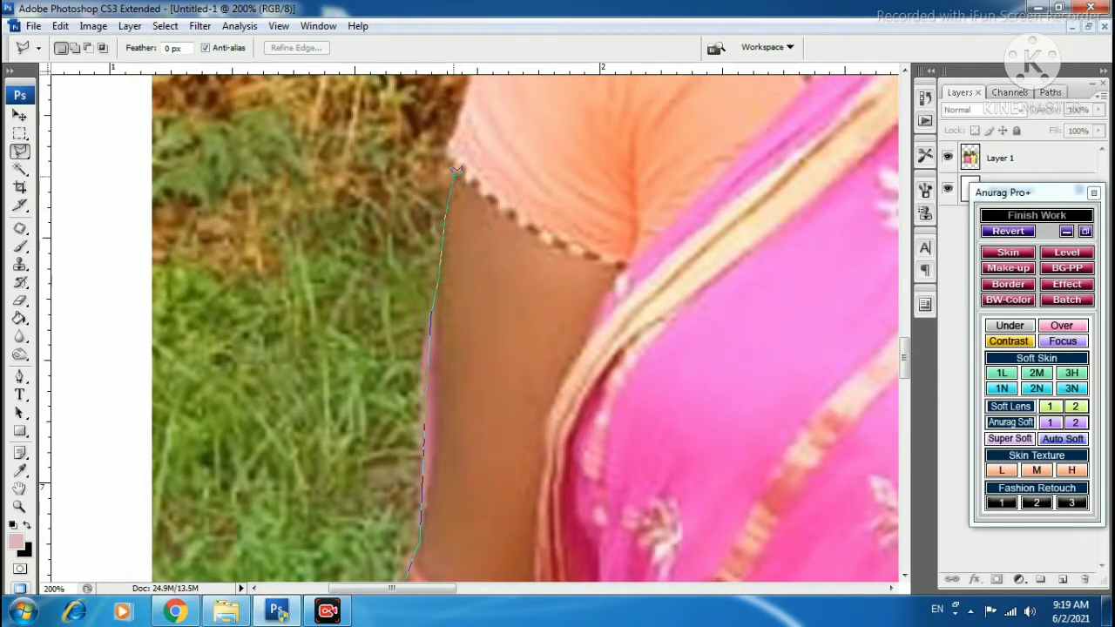
pyautogui.moveTo(449, 151); pyautogui.dragTo(390, 366)
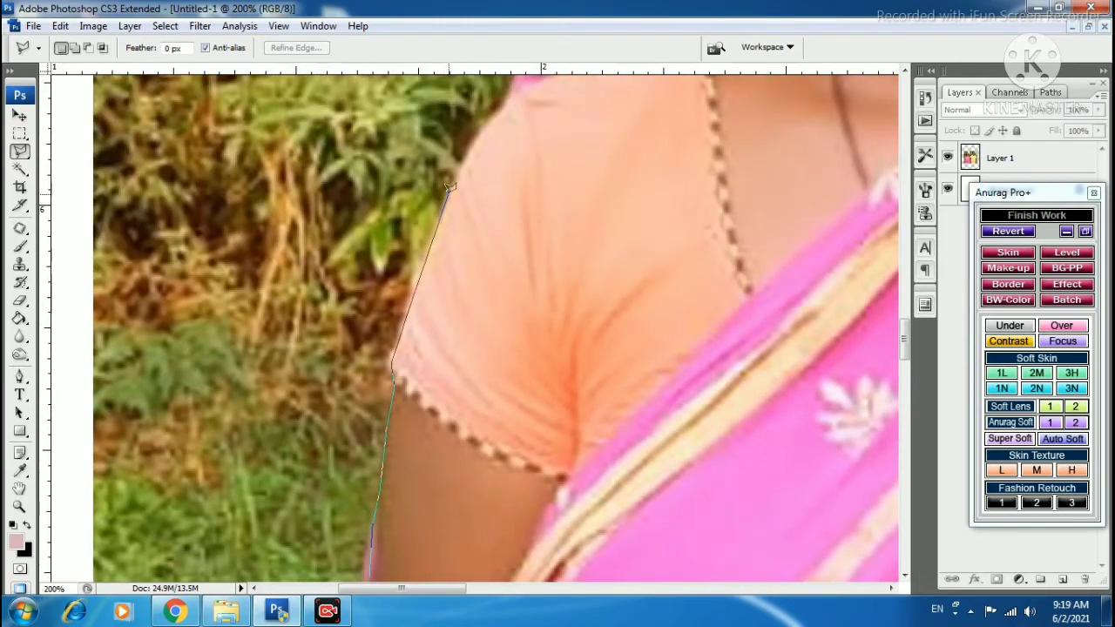
pyautogui.moveTo(446, 195); pyautogui.dragTo(392, 334)
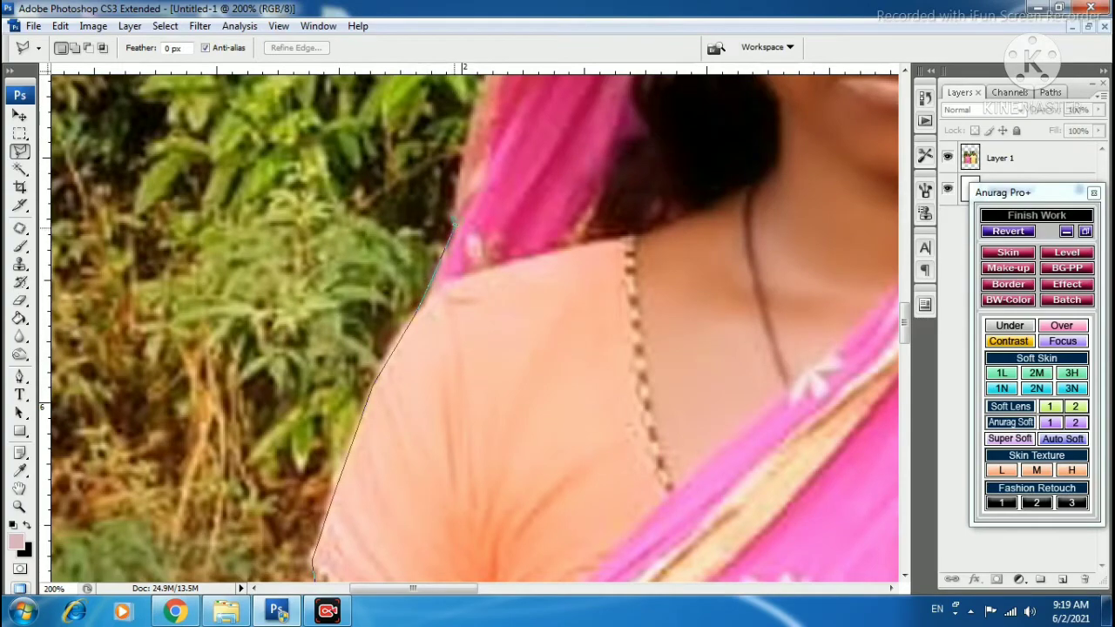
pyautogui.moveTo(456, 229)
pyautogui.mouseDown()
pyautogui.moveTo(373, 438)
pyautogui.moveTo(427, 217)
pyautogui.mouseUp()
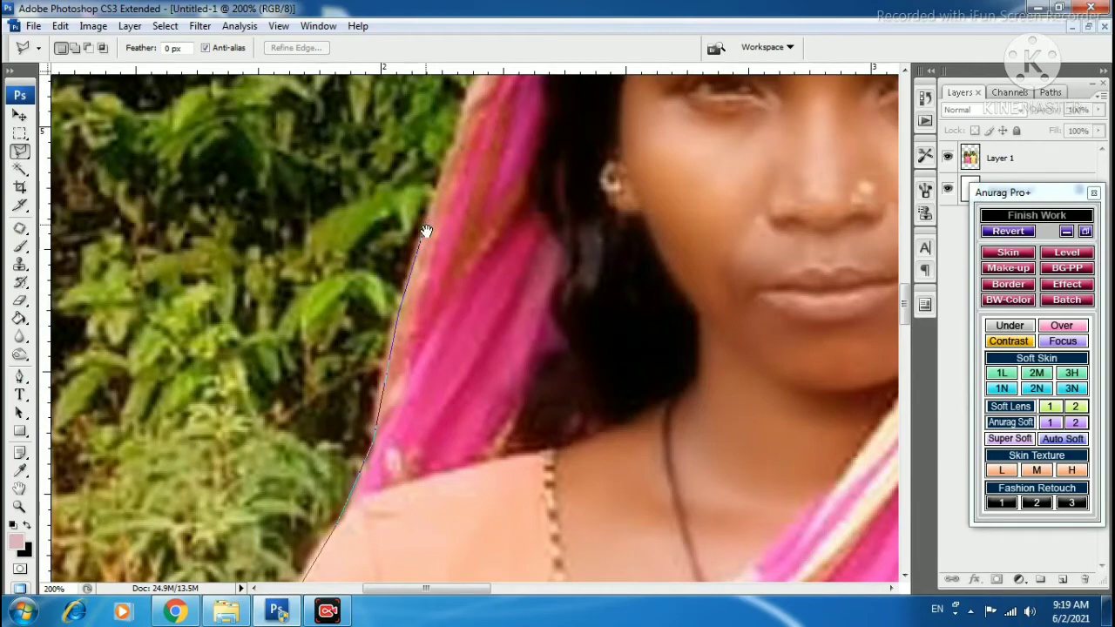
pyautogui.moveTo(426, 231)
pyautogui.mouseDown()
pyautogui.moveTo(339, 475)
pyautogui.moveTo(429, 231)
pyautogui.moveTo(472, 148)
pyautogui.moveTo(337, 359)
pyautogui.moveTo(393, 281)
pyautogui.mouseUp()
pyautogui.moveTo(449, 226)
pyautogui.mouseDown()
pyautogui.moveTo(508, 193)
pyautogui.moveTo(591, 175)
pyautogui.moveTo(714, 199)
pyautogui.moveTo(790, 266)
pyautogui.moveTo(827, 326)
pyautogui.moveTo(860, 428)
pyautogui.moveTo(624, 283)
pyautogui.moveTo(624, 388)
pyautogui.moveTo(538, 224)
pyautogui.moveTo(571, 299)
pyautogui.moveTo(601, 431)
pyautogui.moveTo(659, 484)
pyautogui.moveTo(562, 264)
pyautogui.moveTo(639, 261)
pyautogui.moveTo(653, 310)
pyautogui.mouseUp()
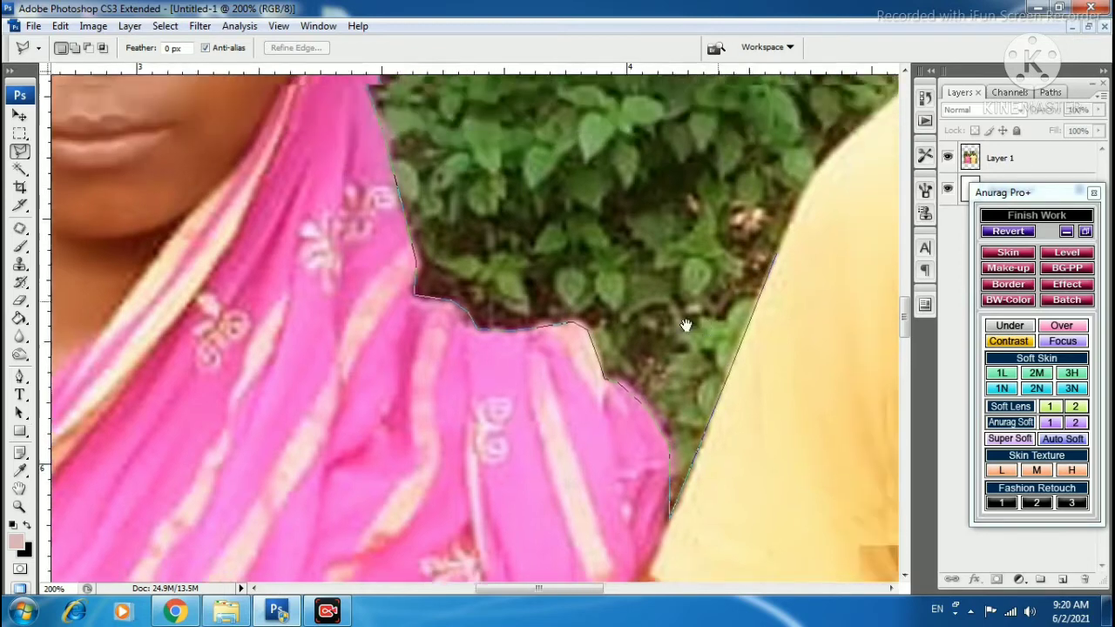
# - Continue the outline up the man's shirt, neck and face to his hairline
pyautogui.moveTo(827, 187); pyautogui.dragTo(640, 362)
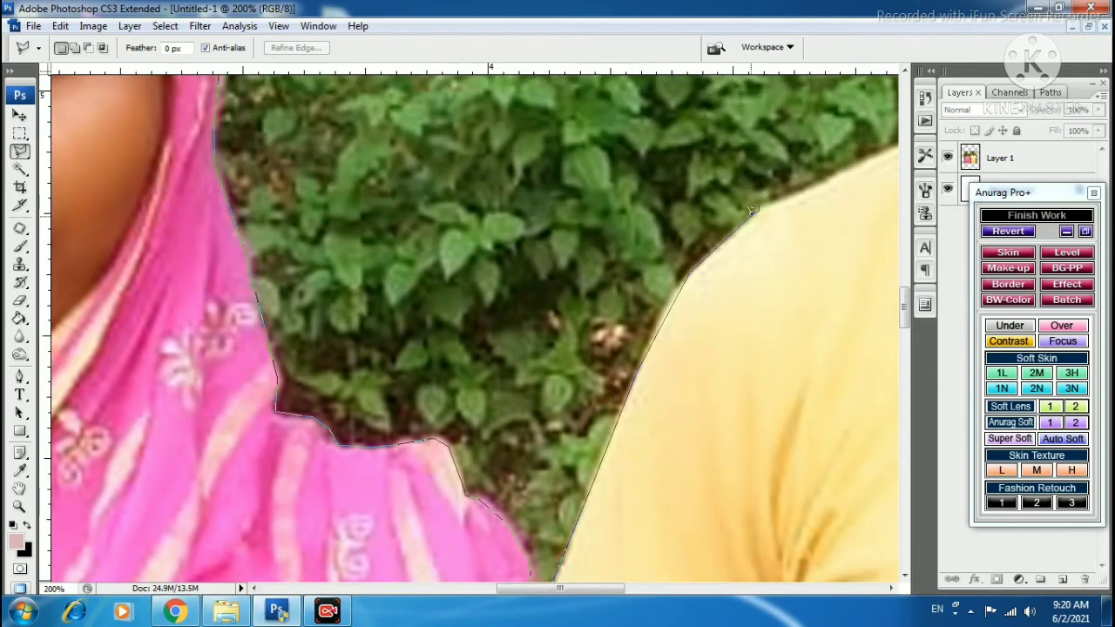
pyautogui.moveTo(835, 168); pyautogui.dragTo(537, 295)
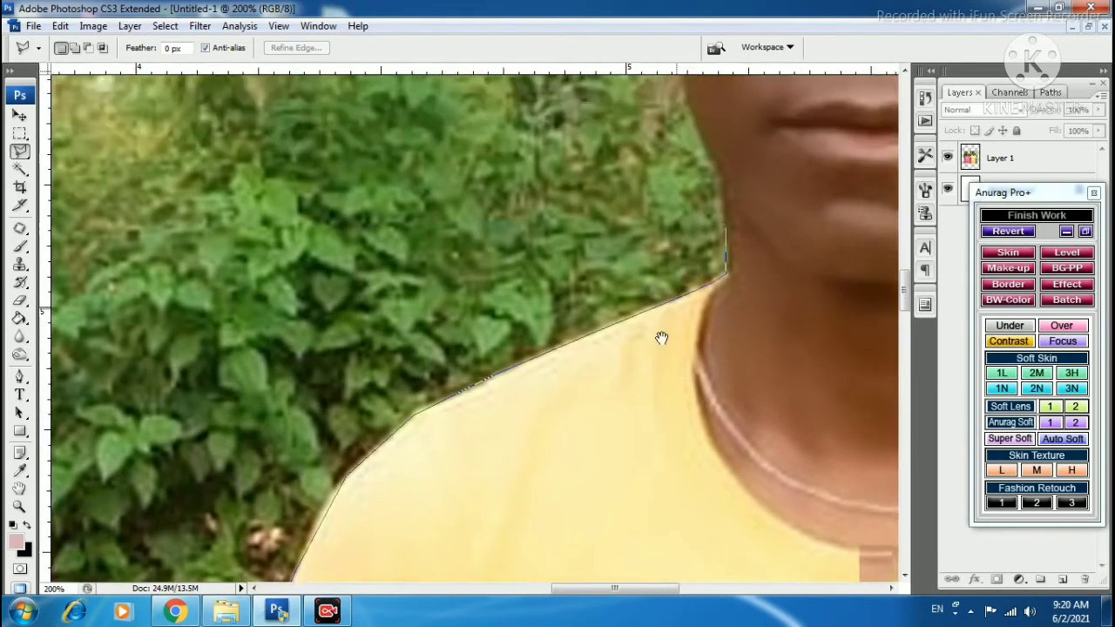
pyautogui.moveTo(773, 148); pyautogui.dragTo(631, 406)
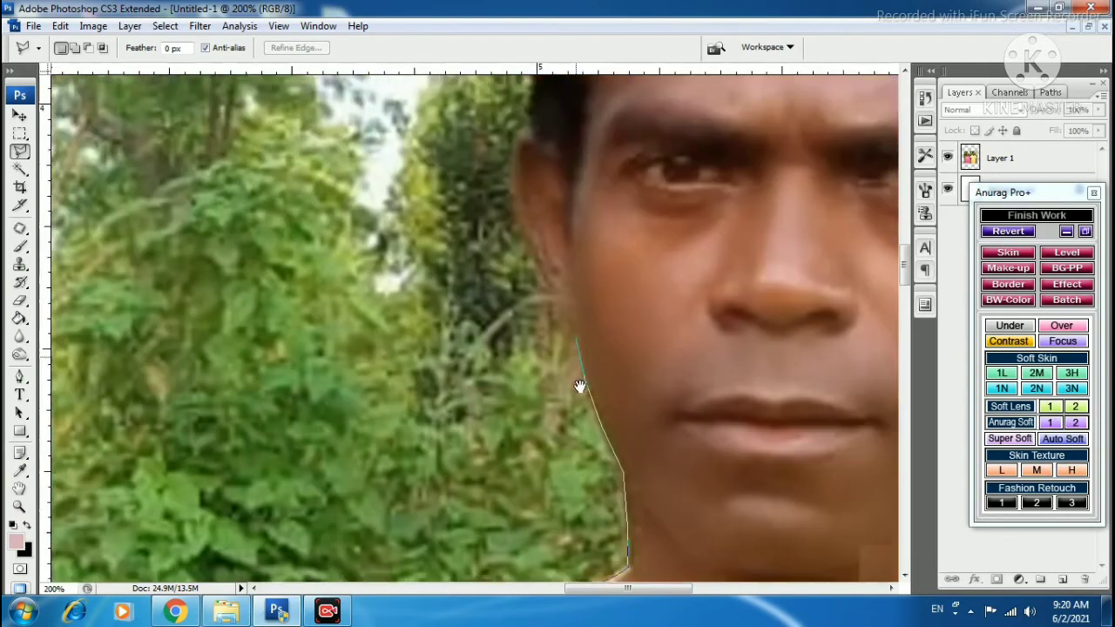
pyautogui.moveTo(582, 223); pyautogui.dragTo(584, 416)
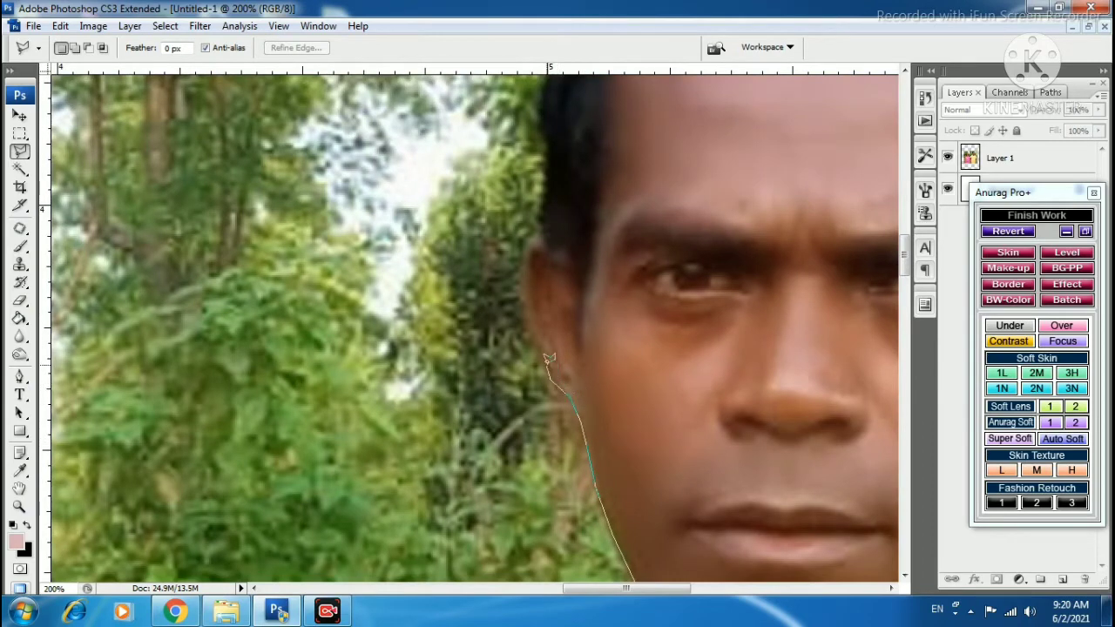
pyautogui.moveTo(523, 278); pyautogui.dragTo(523, 253)
pyautogui.moveTo(540, 225)
pyautogui.mouseDown()
pyautogui.moveTo(436, 398)
pyautogui.moveTo(436, 272)
pyautogui.moveTo(423, 390)
pyautogui.moveTo(557, 274)
pyautogui.moveTo(613, 249)
pyautogui.moveTo(674, 231)
pyautogui.moveTo(735, 253)
pyautogui.moveTo(470, 218)
pyautogui.moveTo(527, 272)
pyautogui.moveTo(620, 315)
pyautogui.moveTo(655, 405)
pyautogui.moveTo(669, 499)
pyautogui.moveTo(682, 253)
pyautogui.moveTo(655, 327)
pyautogui.moveTo(668, 354)
pyautogui.mouseUp()
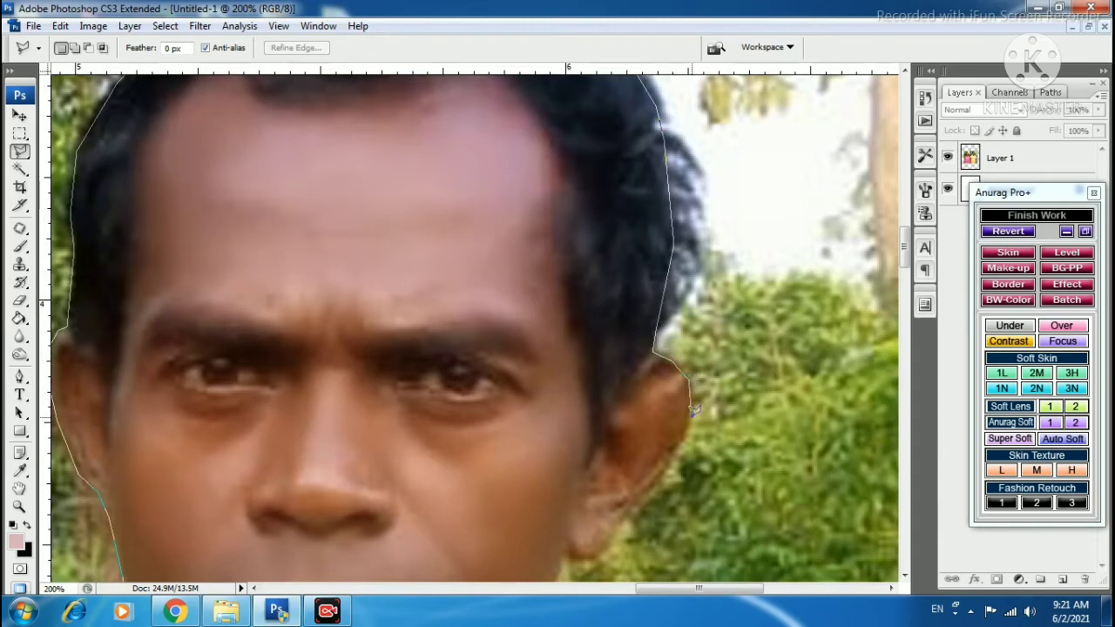
# - Remove the wrong hair points and retrace the outline down the hair past the ear
pyautogui.moveTo(692, 409); pyautogui.dragTo(691, 414)
pyautogui.press('Delete')
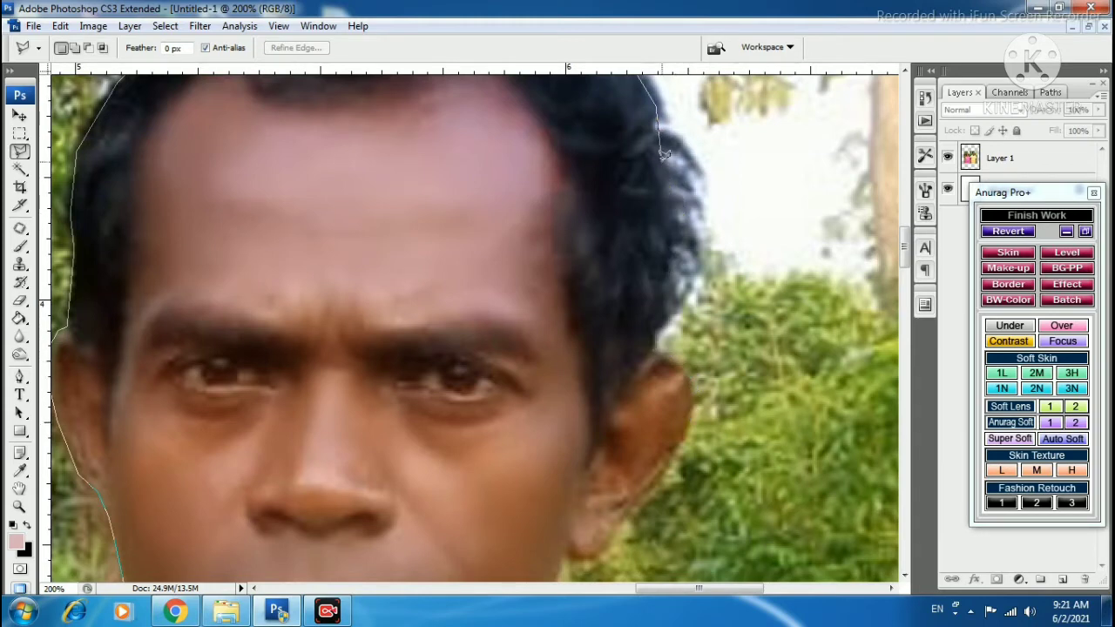
pyautogui.moveTo(664, 155); pyautogui.dragTo(664, 306)
pyautogui.moveTo(685, 361)
pyautogui.mouseDown()
pyautogui.moveTo(687, 436)
pyautogui.moveTo(667, 460)
pyautogui.mouseUp()
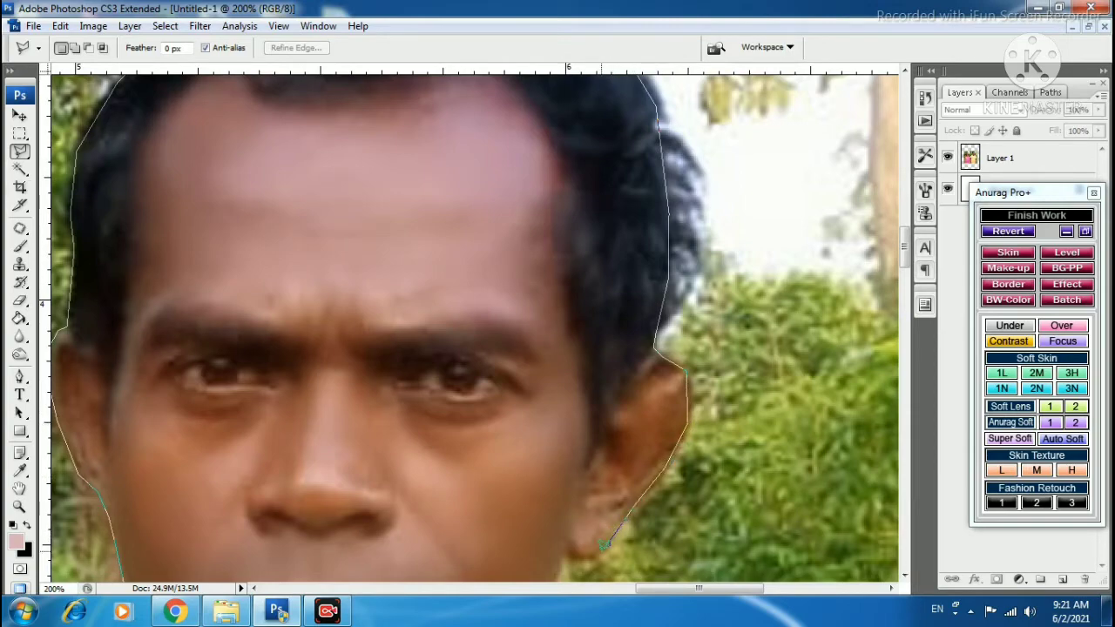
# - Trace the outline along the man's jaw, neck and shoulder and down his arm
pyautogui.moveTo(604, 544)
pyautogui.mouseDown()
pyautogui.moveTo(709, 292)
pyautogui.moveTo(672, 299)
pyautogui.moveTo(621, 459)
pyautogui.mouseUp()
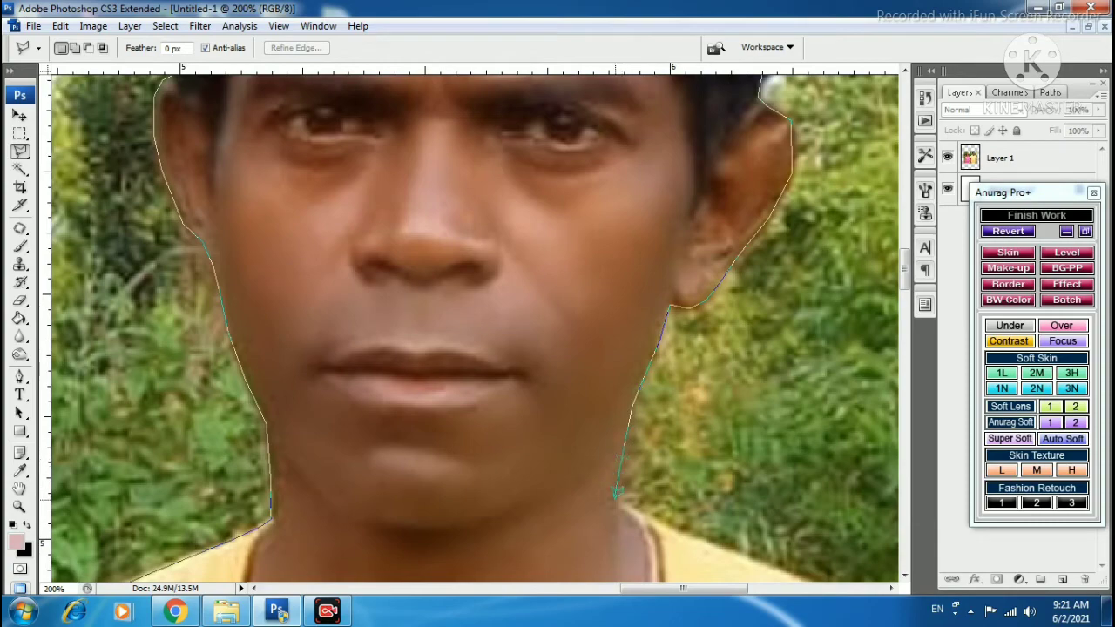
pyautogui.moveTo(629, 505)
pyautogui.mouseDown()
pyautogui.moveTo(288, 285)
pyautogui.moveTo(635, 424)
pyautogui.mouseUp()
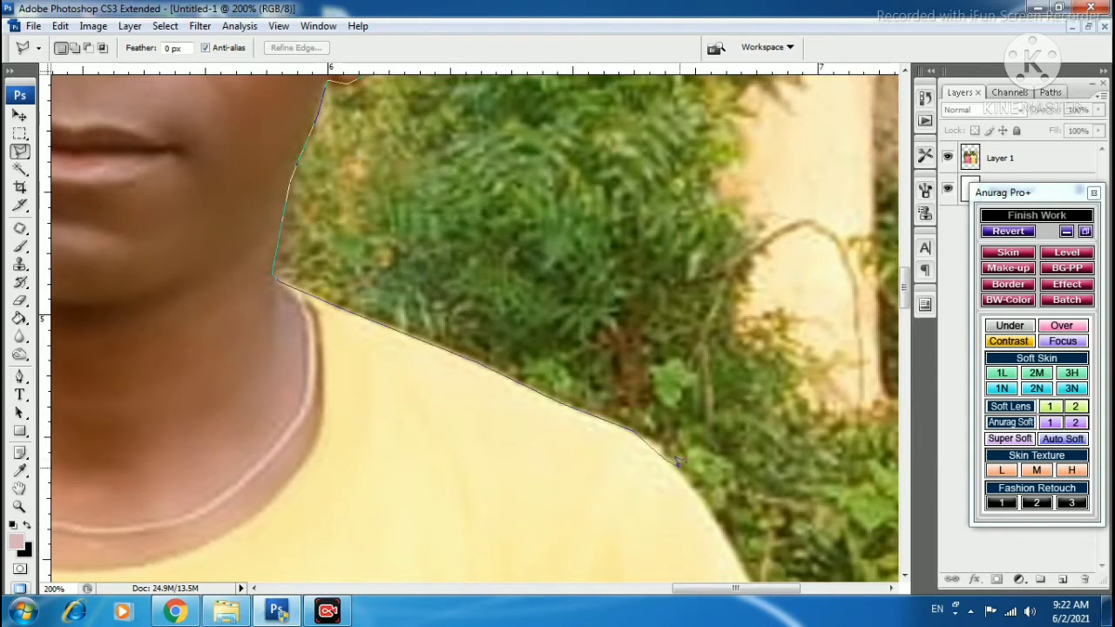
pyautogui.moveTo(679, 462)
pyautogui.mouseDown()
pyautogui.moveTo(713, 507)
pyautogui.moveTo(644, 239)
pyautogui.moveTo(742, 514)
pyautogui.moveTo(680, 244)
pyautogui.moveTo(705, 310)
pyautogui.moveTo(577, 359)
pyautogui.moveTo(583, 428)
pyautogui.moveTo(592, 224)
pyautogui.moveTo(585, 466)
pyautogui.moveTo(636, 259)
pyautogui.moveTo(645, 309)
pyautogui.mouseUp()
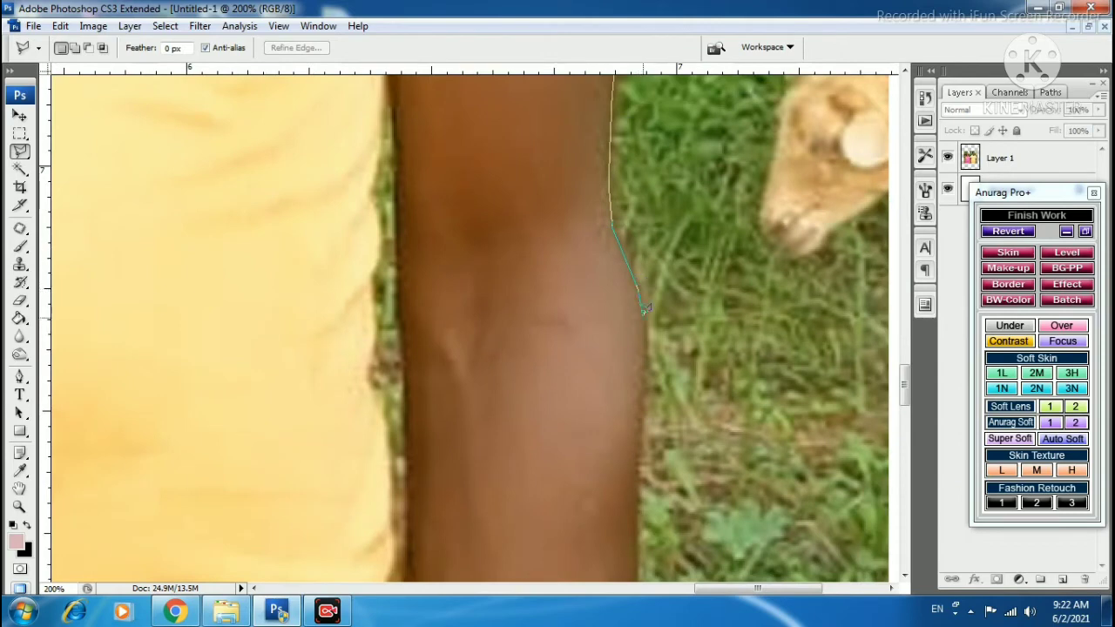
pyautogui.moveTo(639, 446)
pyautogui.mouseDown()
pyautogui.moveTo(634, 535)
pyautogui.moveTo(664, 331)
pyautogui.moveTo(651, 390)
pyautogui.mouseUp()
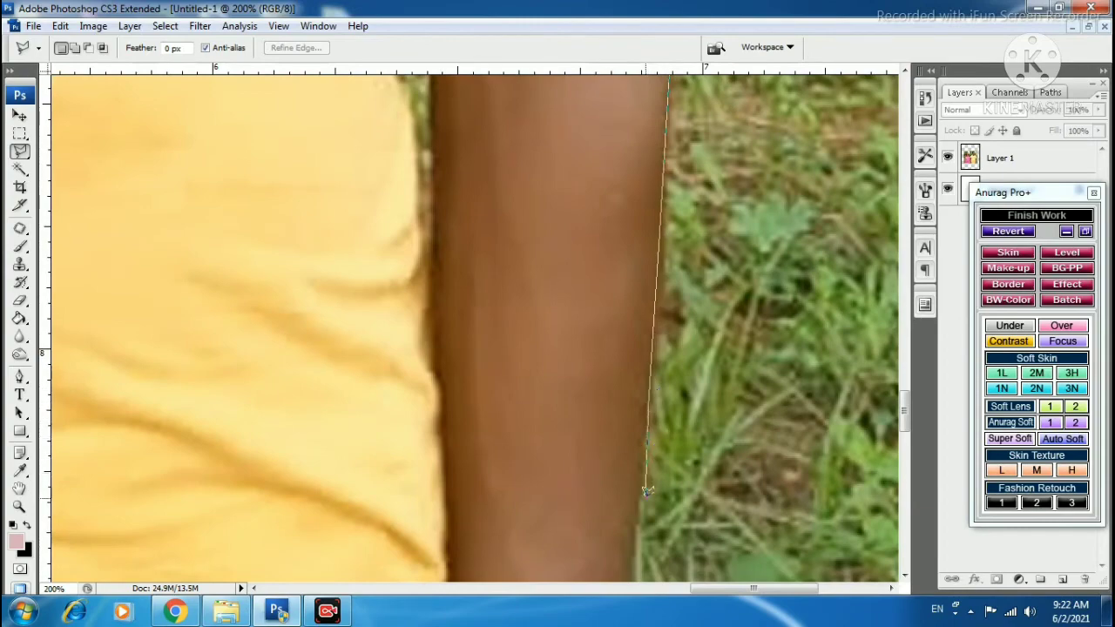
pyautogui.scroll(-2, 640, 520)
pyautogui.scroll(-2, 654, 261)
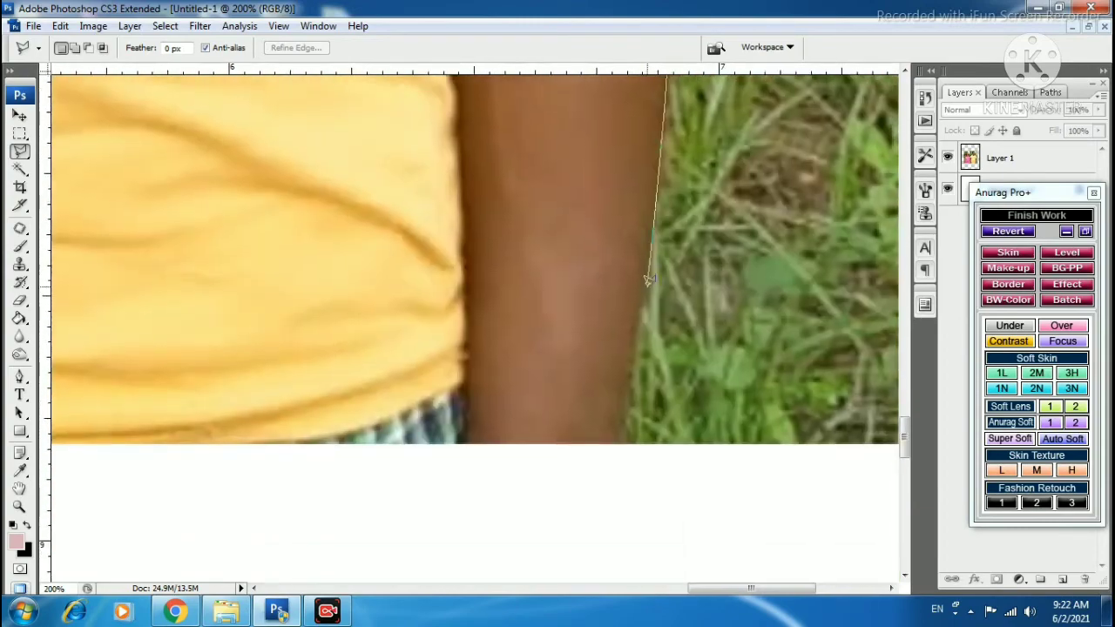
# - Close the lasso path around the outside of the photo, selecting the garden background
pyautogui.click(624, 447)
pyautogui.hotkey('ctrl', '-')
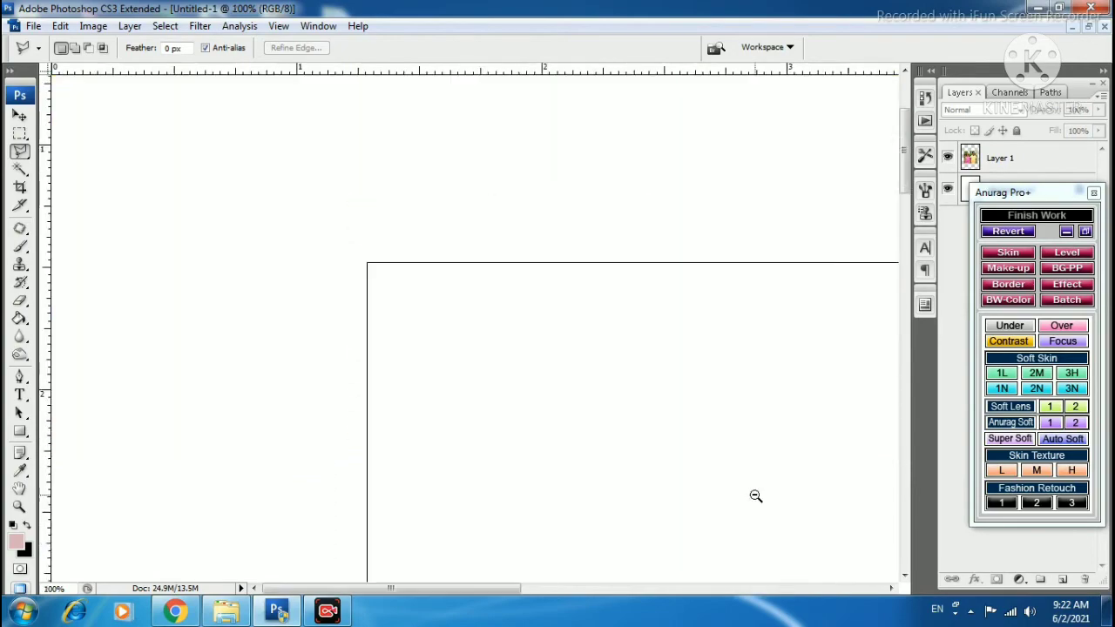
pyautogui.hotkey('ctrl', '-')
pyautogui.hotkey('ctrl', '-')
pyautogui.hotkey('ctrl', '-')
pyautogui.scroll(-3, 770, 570)
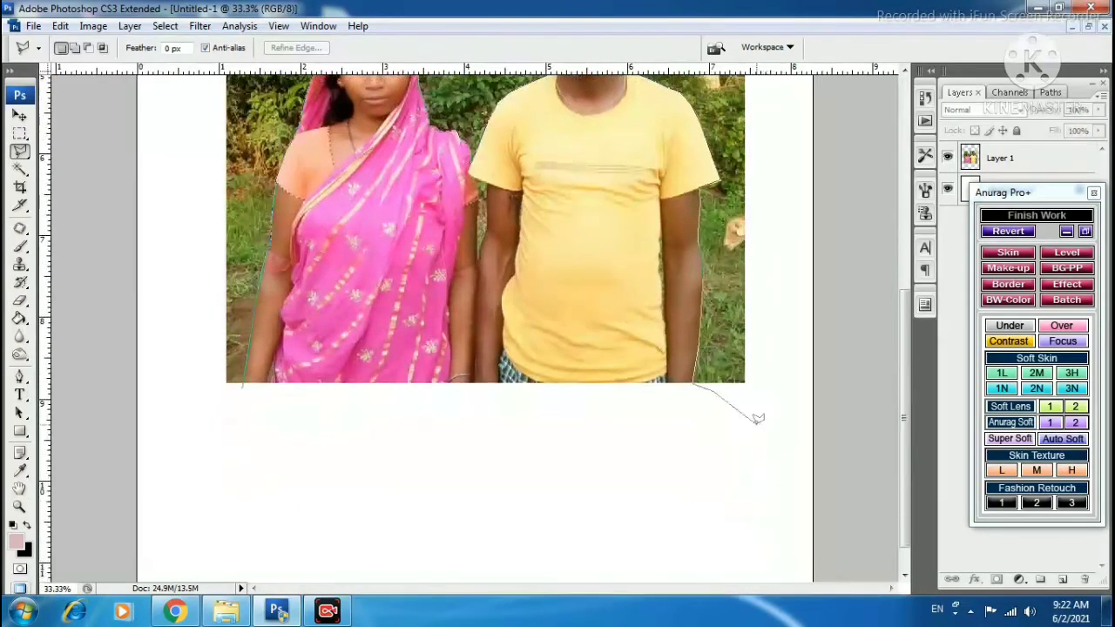
pyautogui.click(762, 410)
pyautogui.scroll(4, 789, 92)
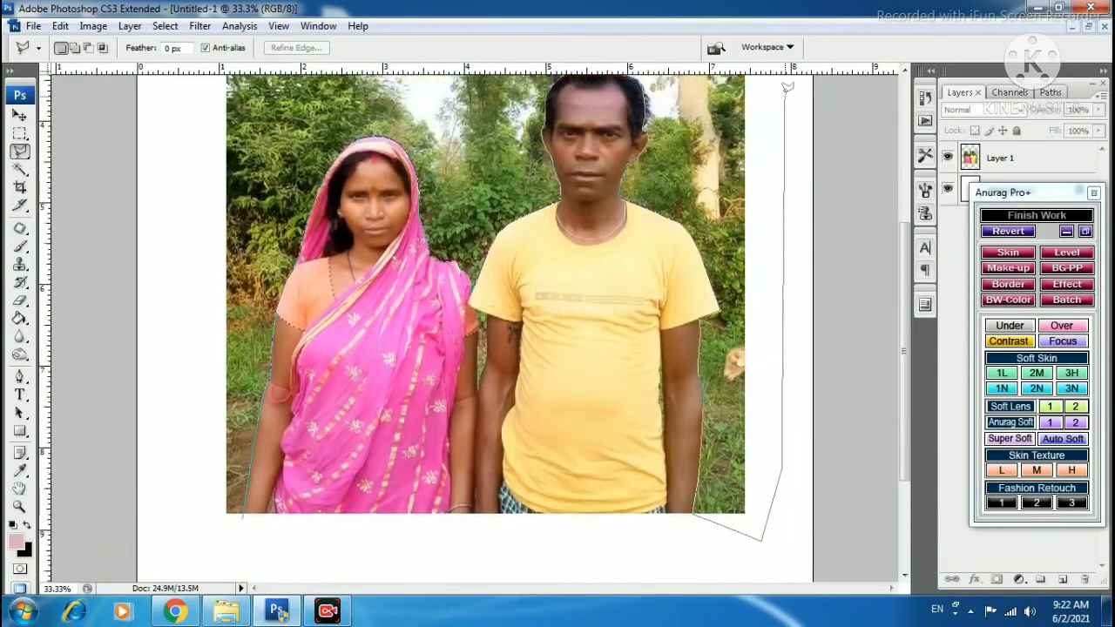
pyautogui.scroll(3, 789, 91)
pyautogui.click(784, 137)
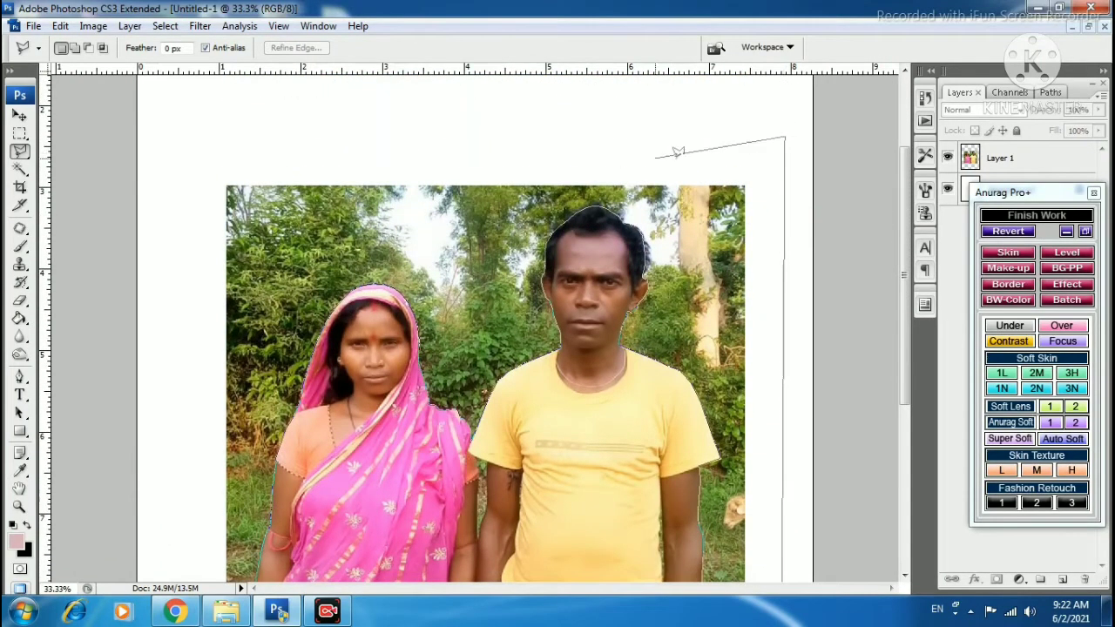
pyautogui.click(198, 141)
pyautogui.scroll(-3, 178, 523)
pyautogui.scroll(-4, 179, 486)
pyautogui.click(176, 481)
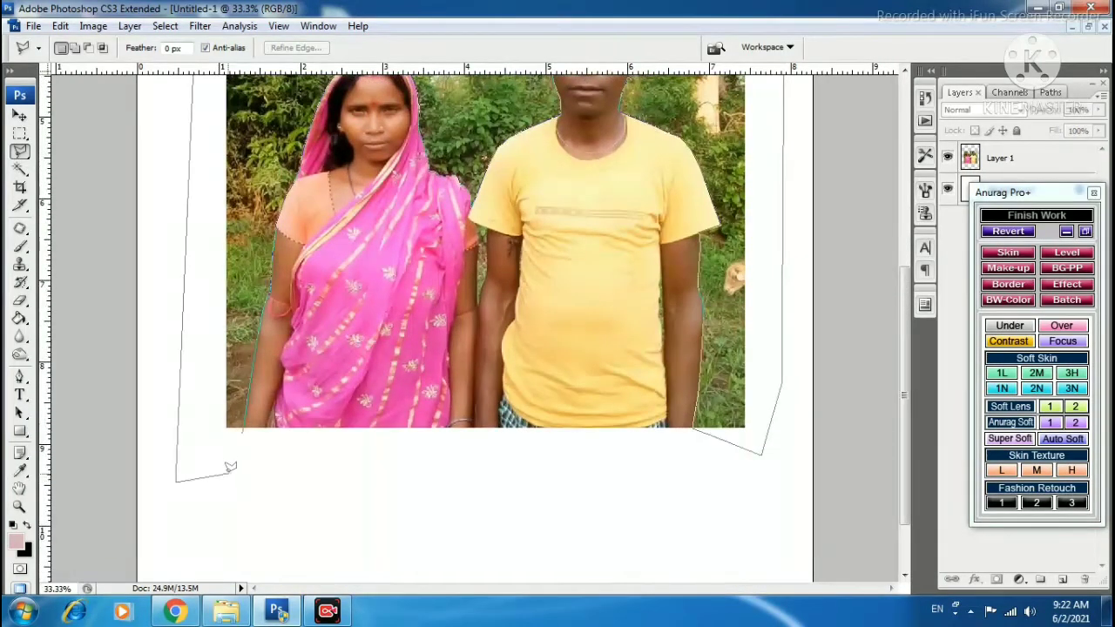
pyautogui.click(247, 429)
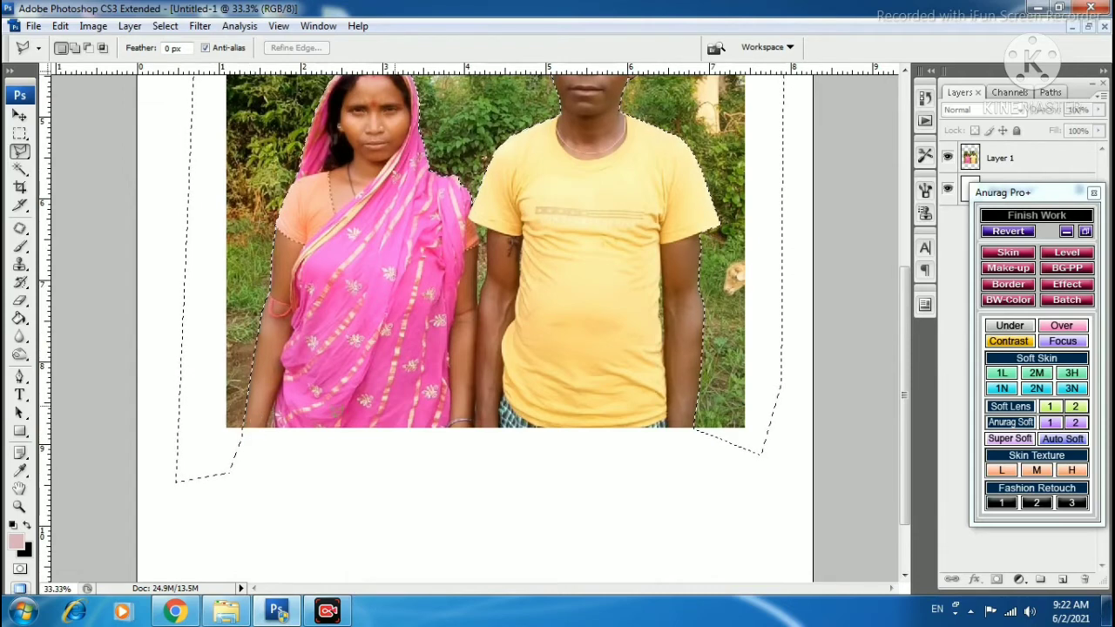
# - Clear the selected background on Layer 1 to white
pyautogui.click(1030, 160)
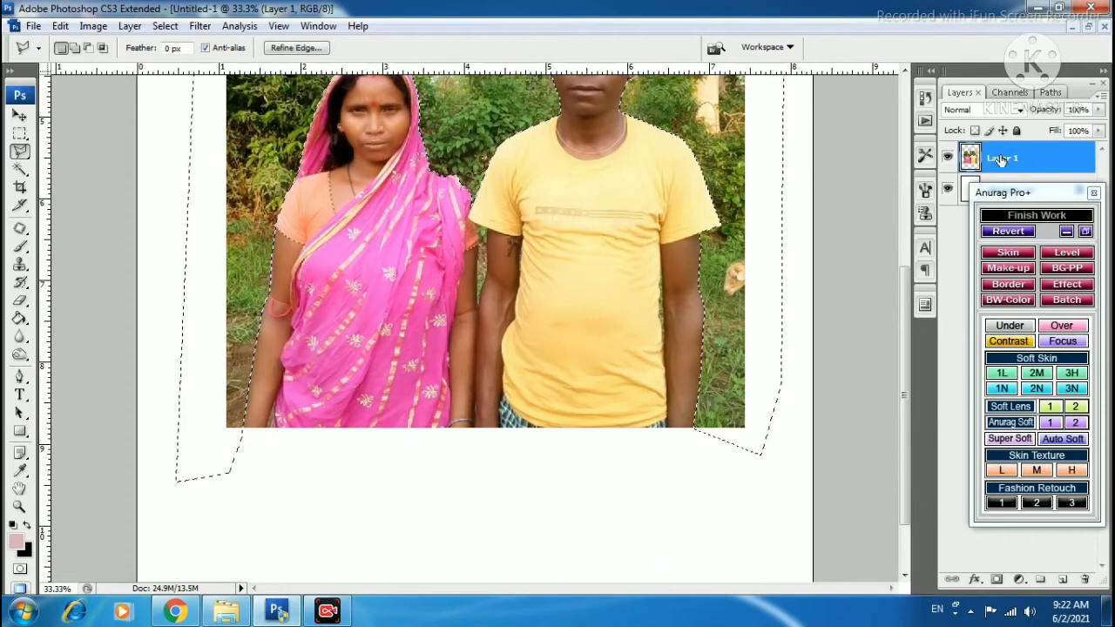
pyautogui.hotkey('ctrl', 'd')
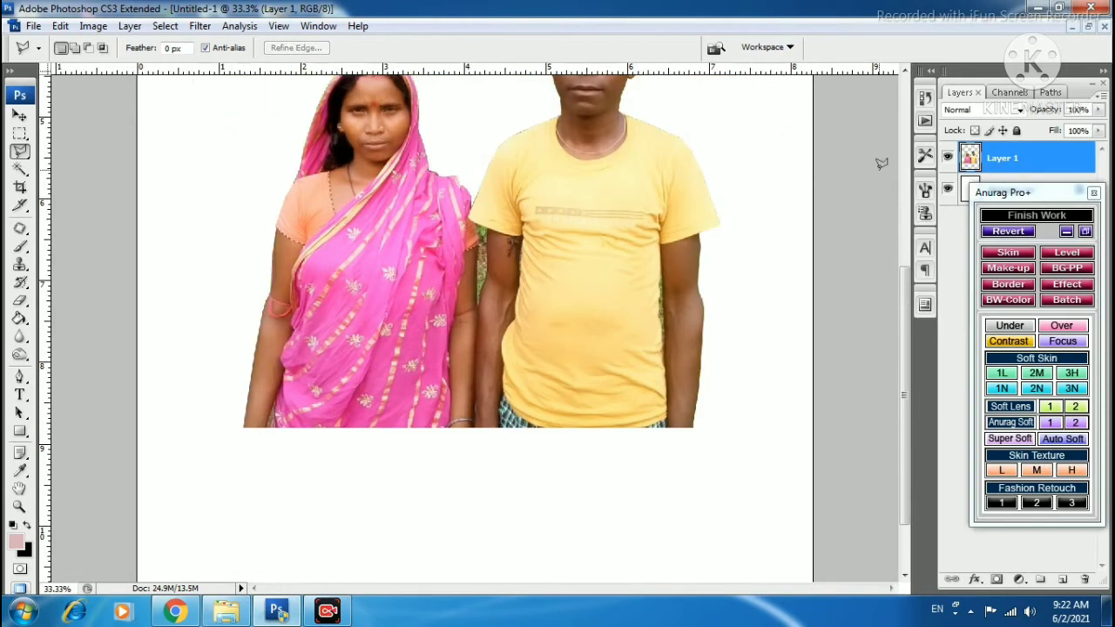
pyautogui.moveTo(564, 222)
pyautogui.mouseDown()
pyautogui.moveTo(574, 391)
pyautogui.moveTo(607, 293)
pyautogui.moveTo(600, 218)
pyautogui.mouseUp()
# - Outline the grass gap between the couple's arms and cut it to white
pyautogui.scroll(2, 540, 244)
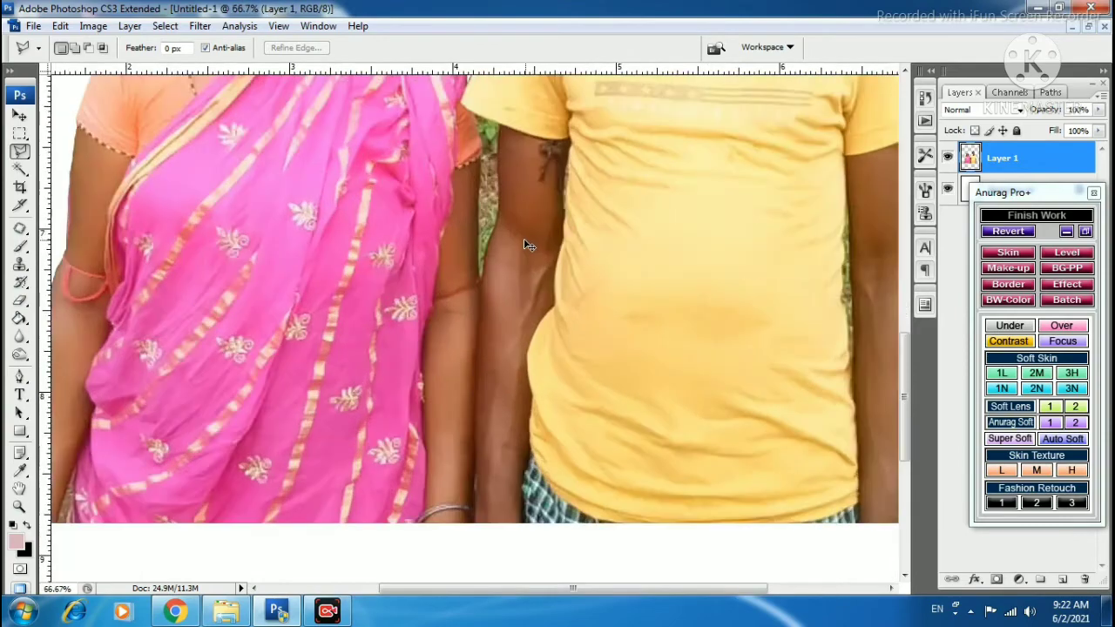
pyautogui.scroll(1, 526, 248)
pyautogui.scroll(1, 522, 294)
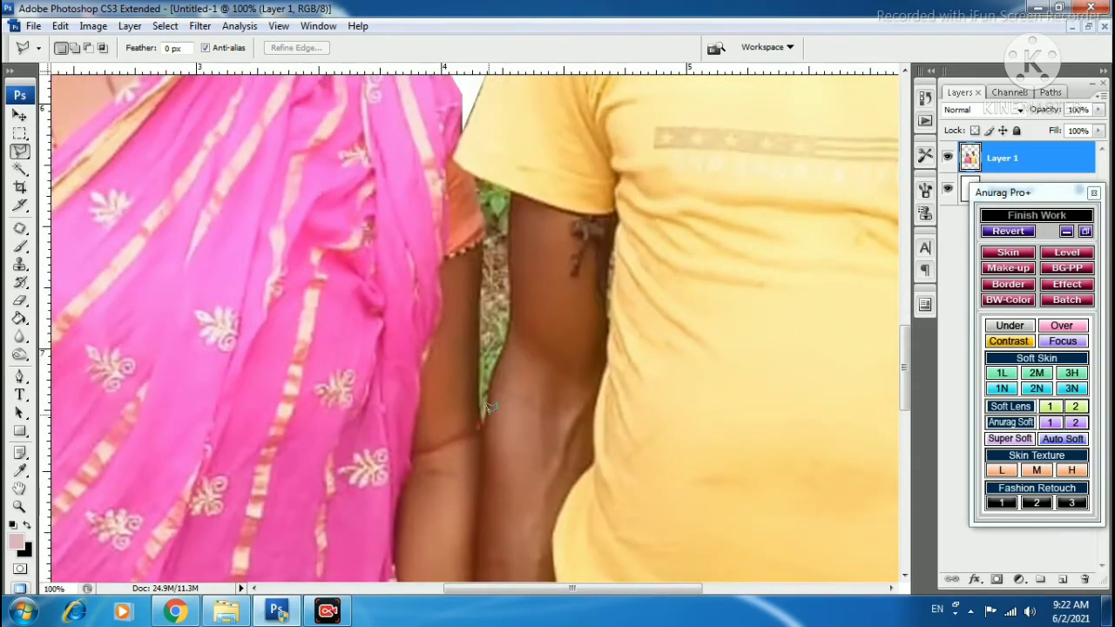
pyautogui.moveTo(484, 425)
pyautogui.mouseDown()
pyautogui.moveTo(516, 305)
pyautogui.moveTo(513, 255)
pyautogui.mouseUp()
pyautogui.moveTo(489, 172); pyautogui.dragTo(473, 166)
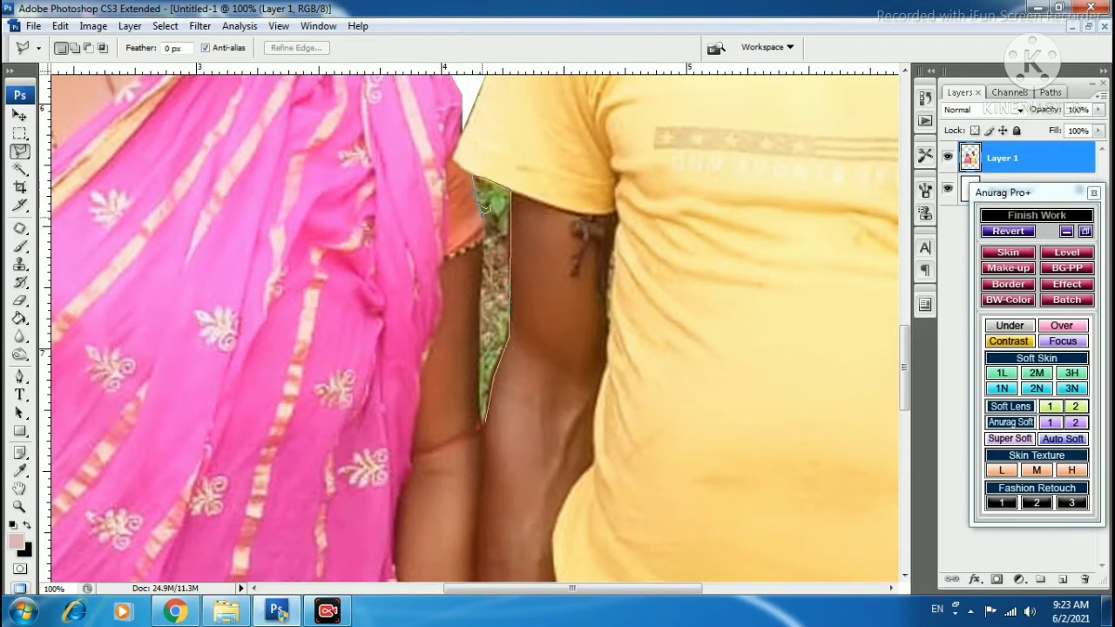
pyautogui.moveTo(490, 234); pyautogui.dragTo(478, 330)
pyautogui.moveTo(484, 409); pyautogui.dragTo(486, 413)
pyautogui.hotkey('ctrl', 'x')
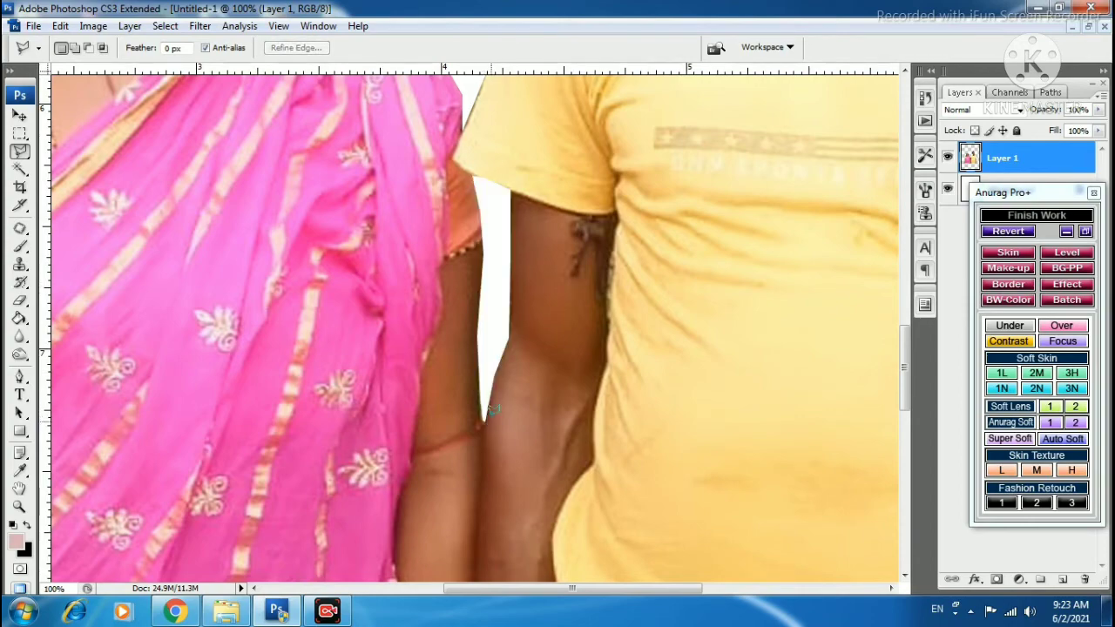
pyautogui.scroll(-5, 490, 410)
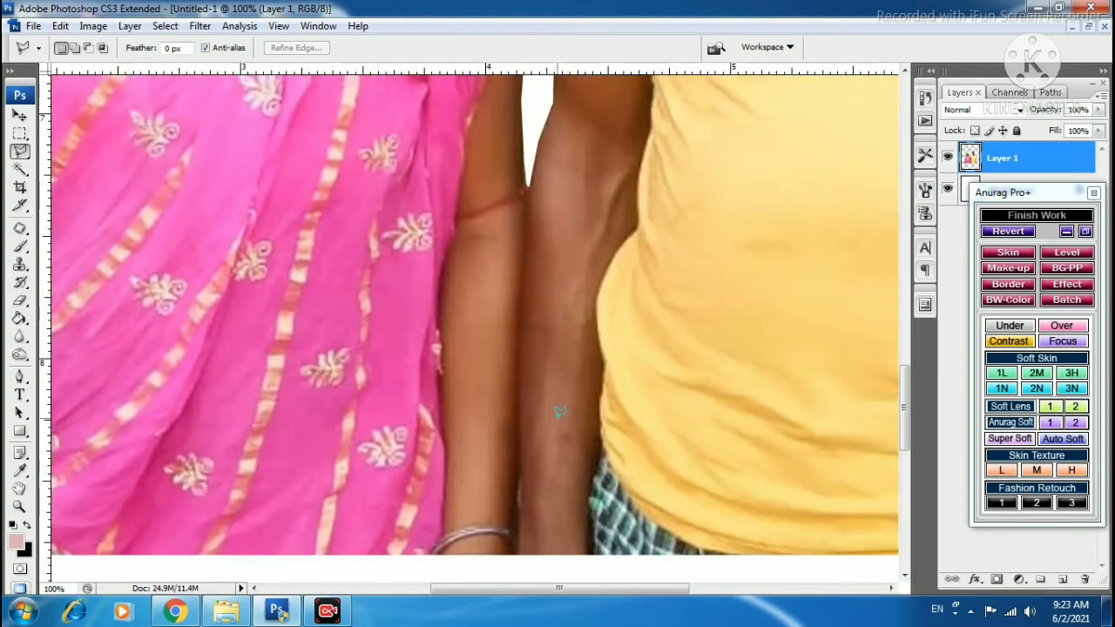
# - Zoom to 200% on the man's shirt-arm edge and start outlining the grass sliver
pyautogui.hotkey('ctrl', '-')
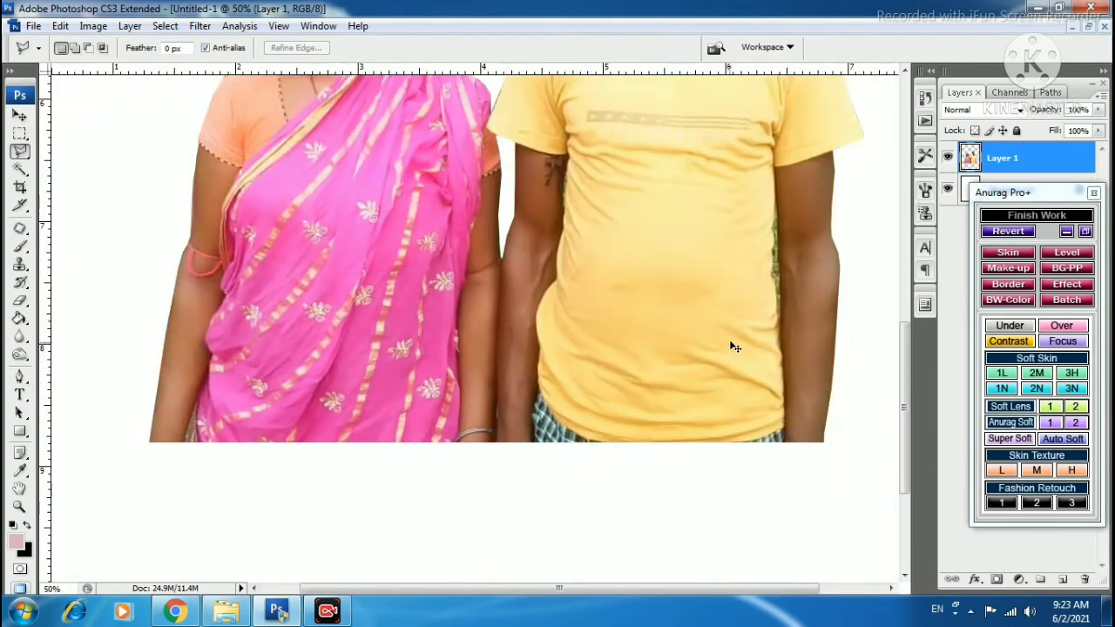
pyautogui.hotkey('ctrl', '+')
pyautogui.hotkey('ctrl', '+')
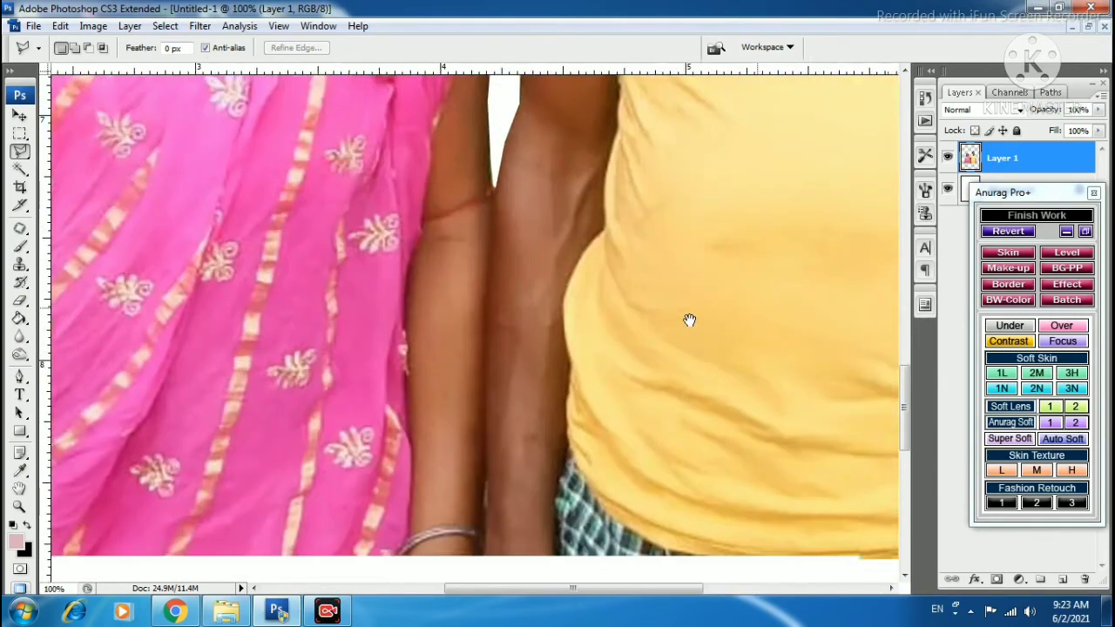
pyautogui.moveTo(794, 308); pyautogui.dragTo(667, 313)
pyautogui.hscroll(3, 645, 306)
pyautogui.scroll(4, 610, 298)
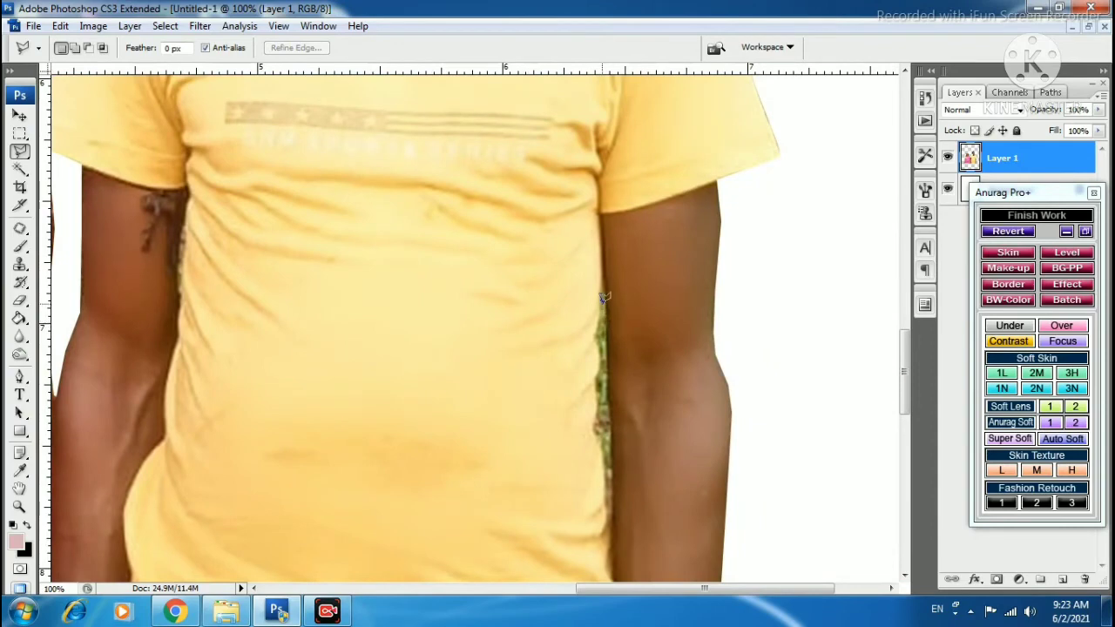
pyautogui.hotkey('ctrl', '+')
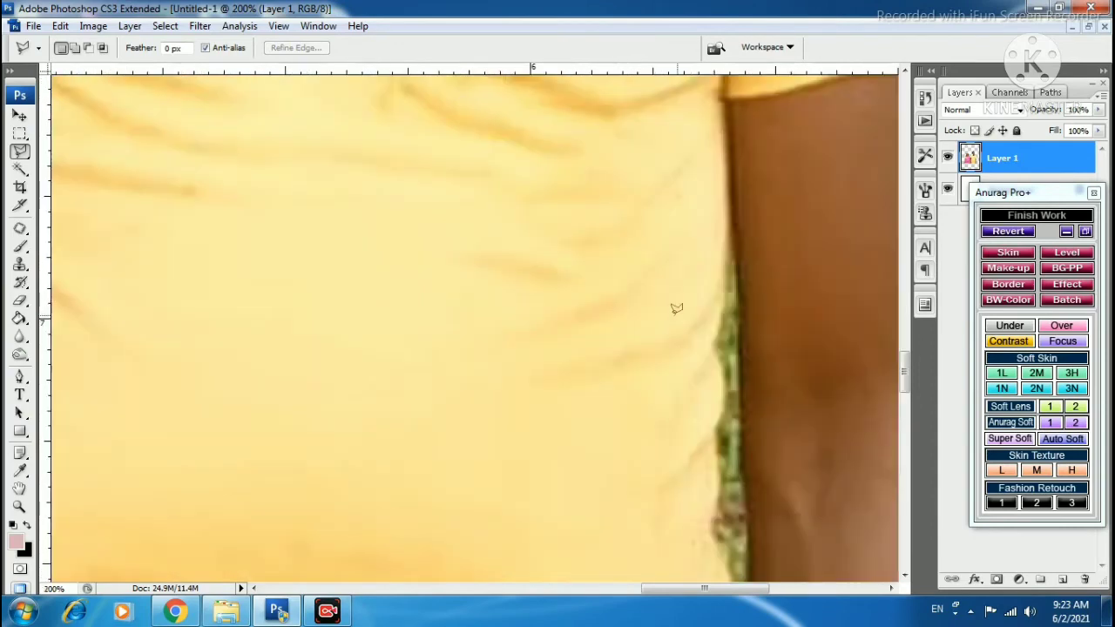
pyautogui.moveTo(677, 311); pyautogui.dragTo(540, 248)
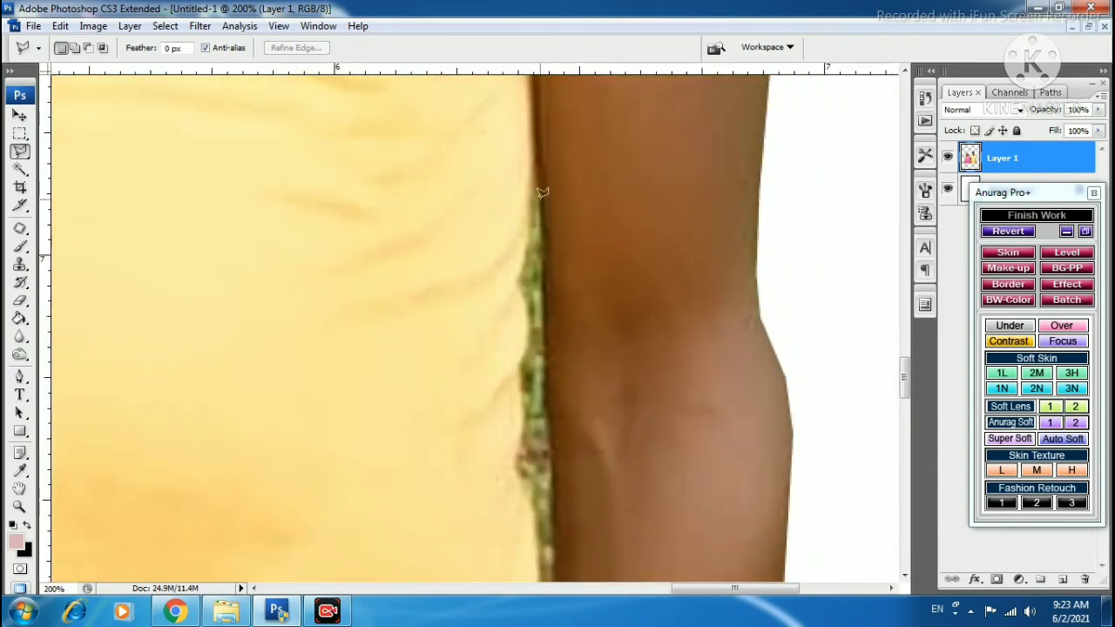
pyautogui.click(540, 199)
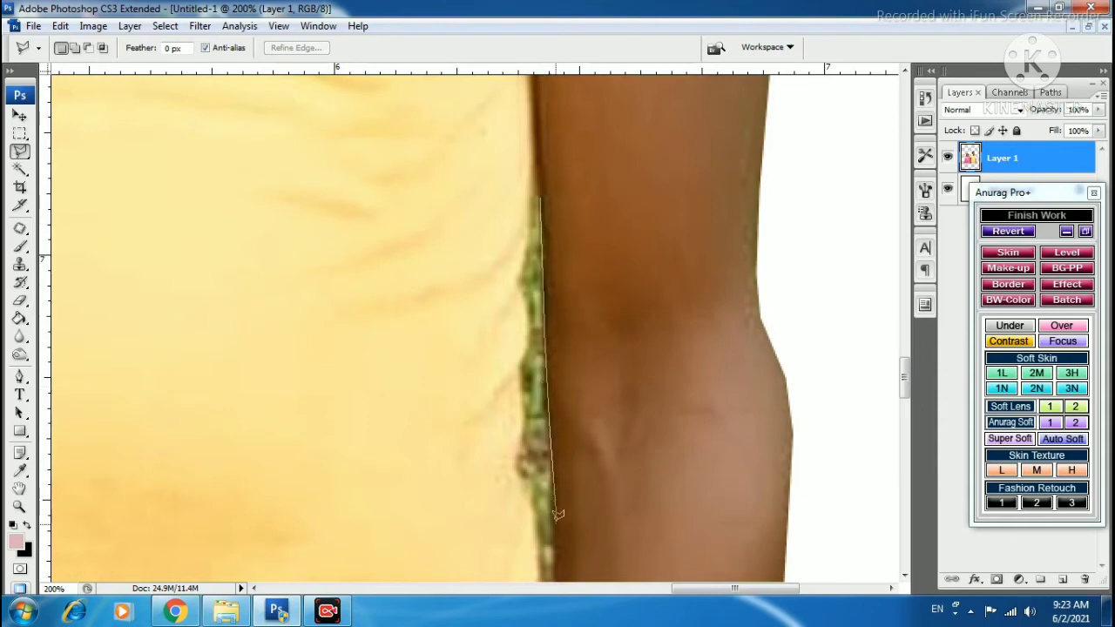
# - Close the sliver outline, delete it to white, deselect and zoom back out
pyautogui.moveTo(562, 553); pyautogui.dragTo(569, 244)
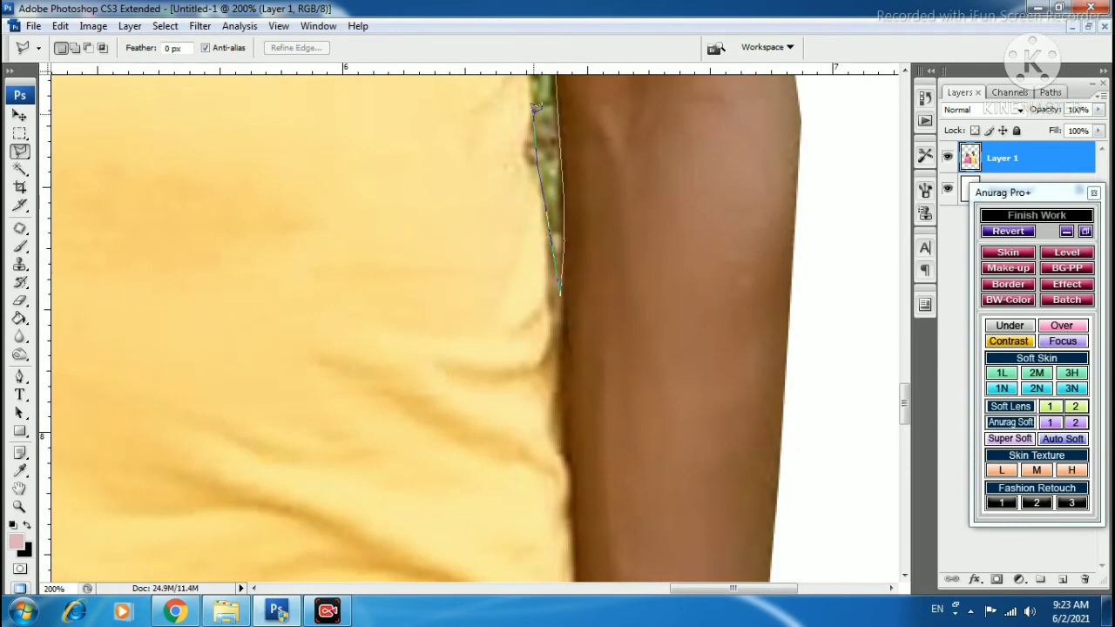
pyautogui.scroll(5, 533, 148)
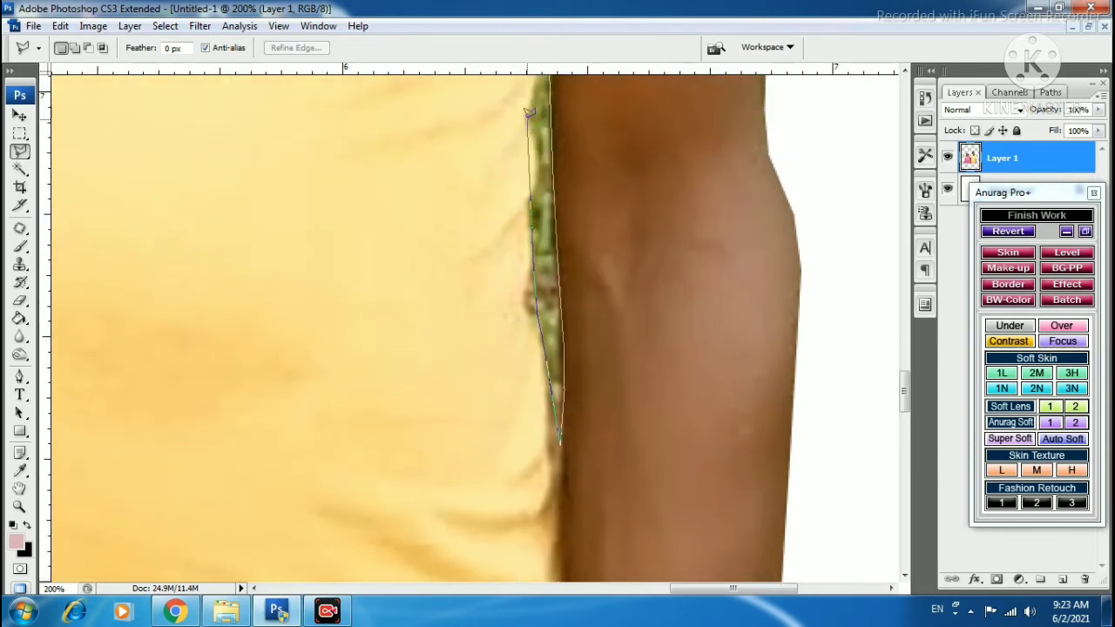
pyautogui.click(530, 195)
pyautogui.scroll(6, 529, 113)
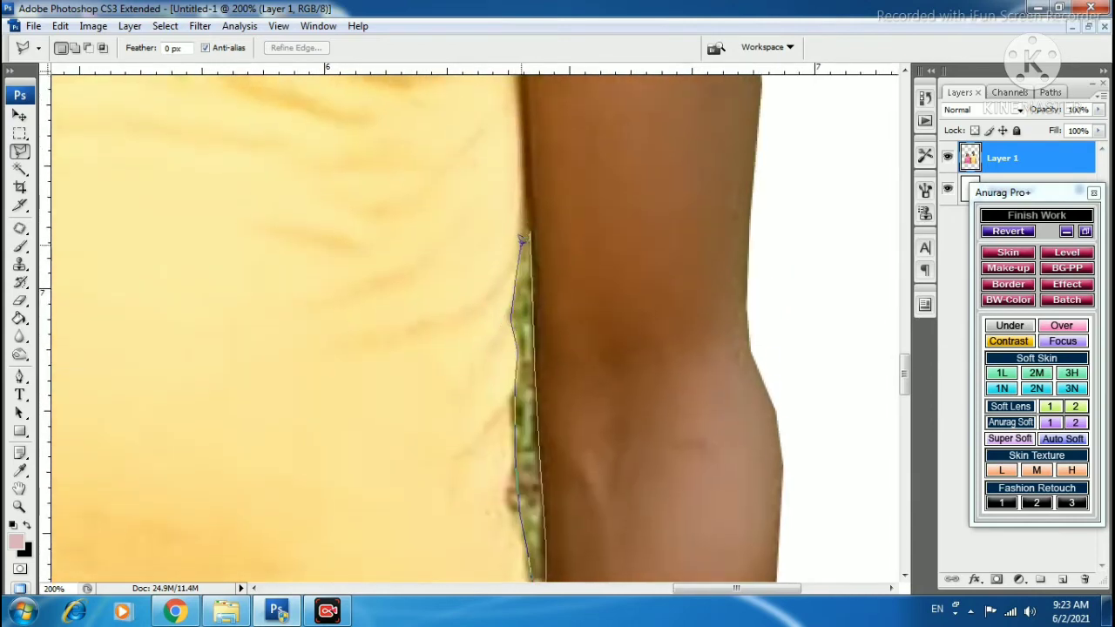
pyautogui.click(530, 223)
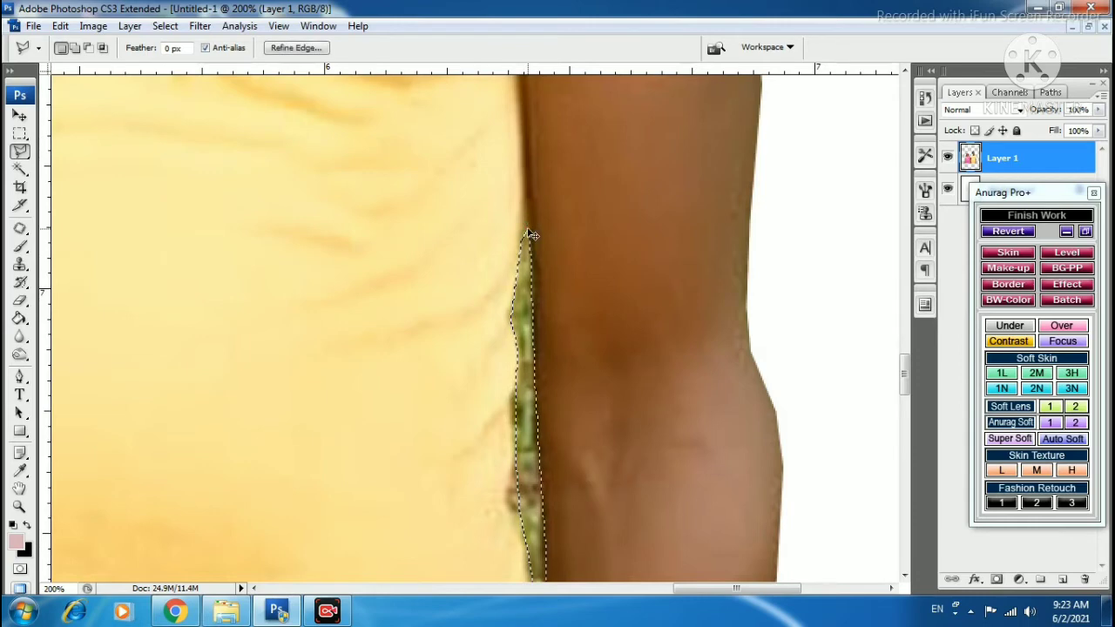
pyautogui.press('Delete')
pyautogui.hotkey('ctrl', 'd')
pyautogui.hotkey('ctrl', '-')
pyautogui.hotkey('ctrl', '-')
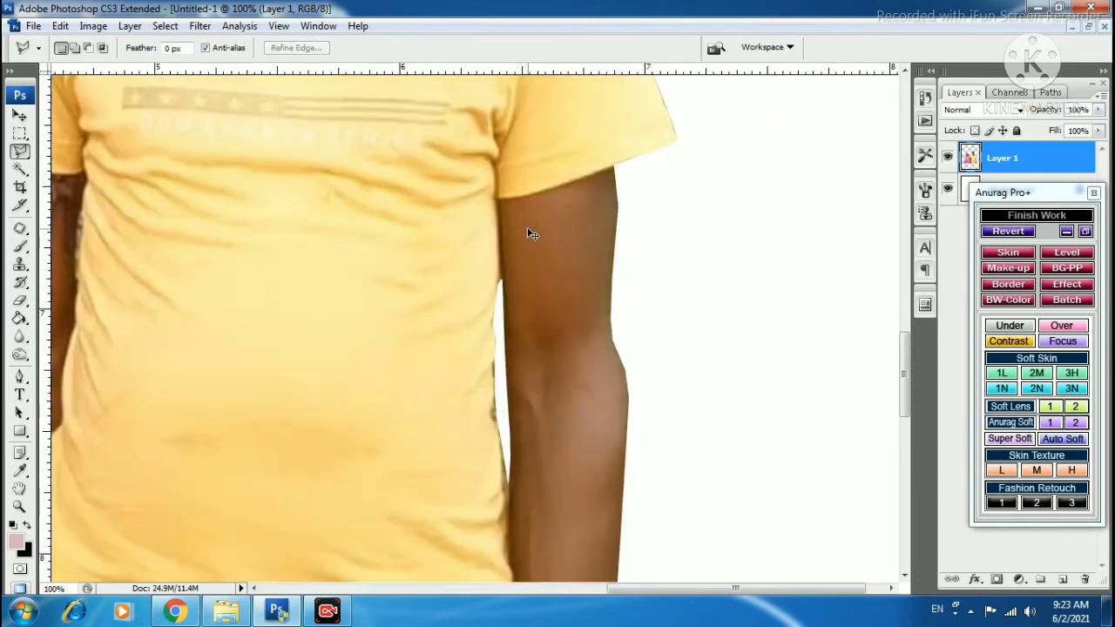
pyautogui.hotkey('ctrl', '-')
# - Pick bright cyan 0fd0ed (R15 G208 B237) in the foreground Color Picker
pyautogui.hotkey('ctrl', '-')
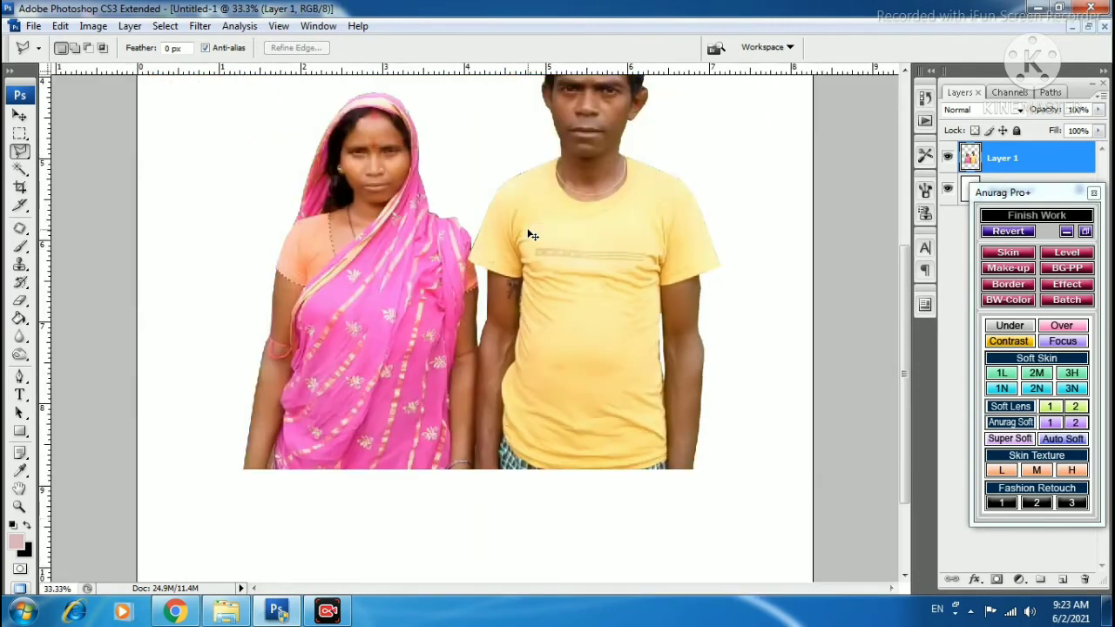
pyautogui.hotkey('ctrl', '-')
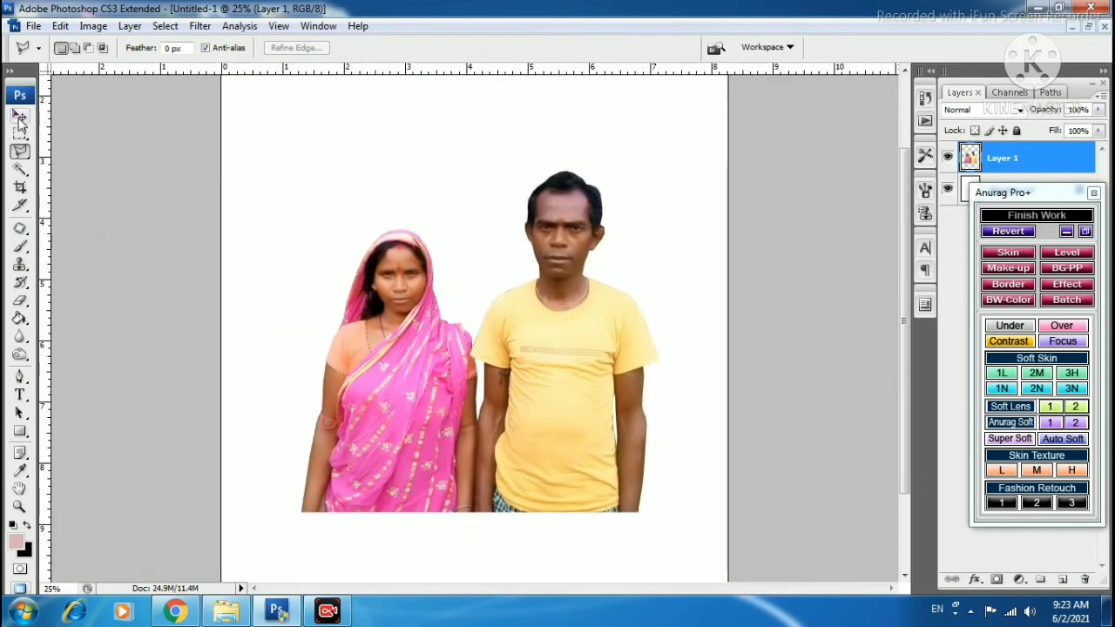
pyautogui.click(20, 116)
pyautogui.click(20, 470)
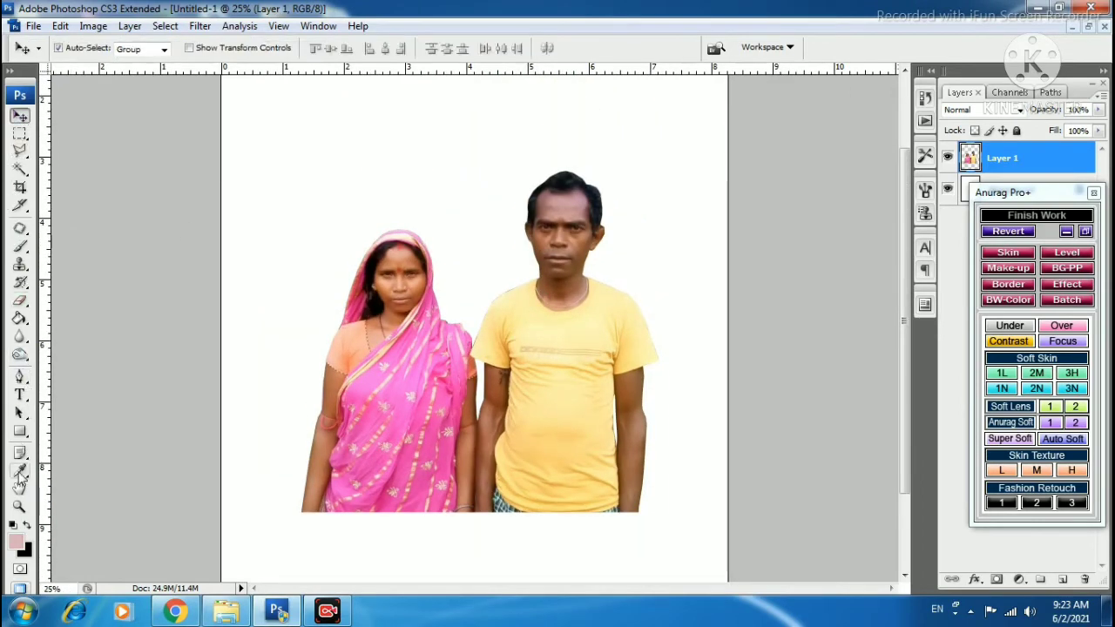
pyautogui.click(16, 541)
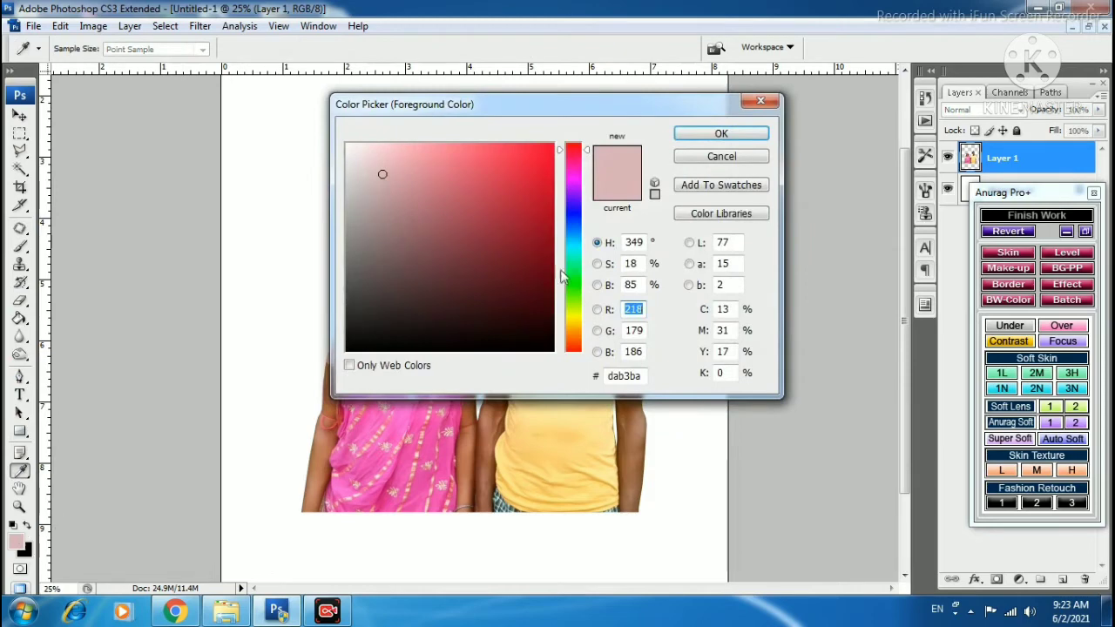
pyautogui.click(575, 240)
pyautogui.click(575, 247)
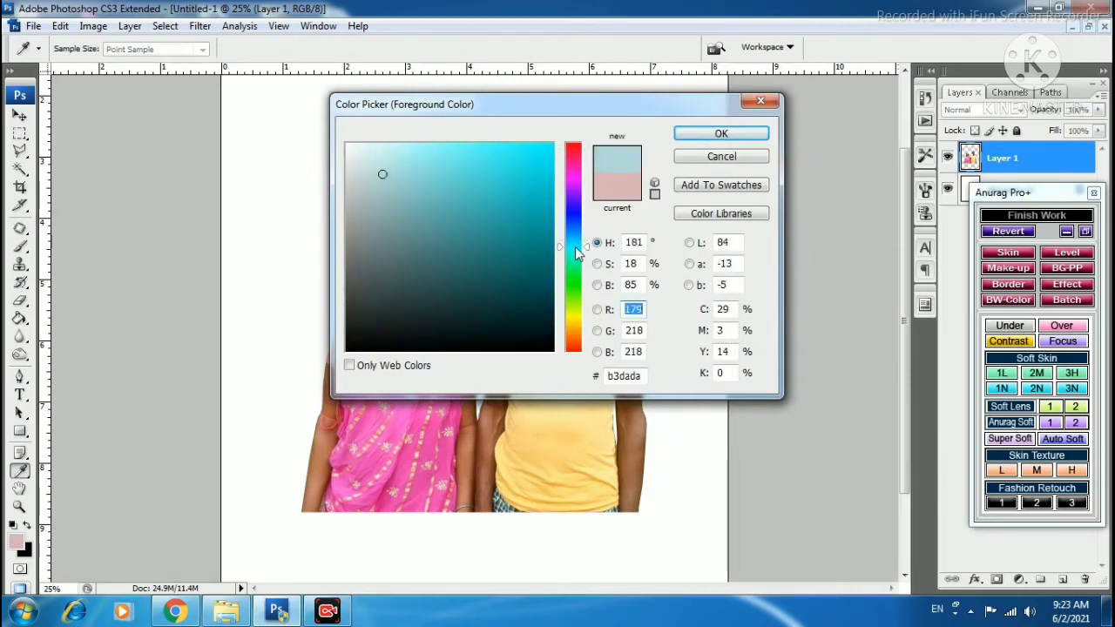
pyautogui.moveTo(575, 245); pyautogui.dragTo(575, 242)
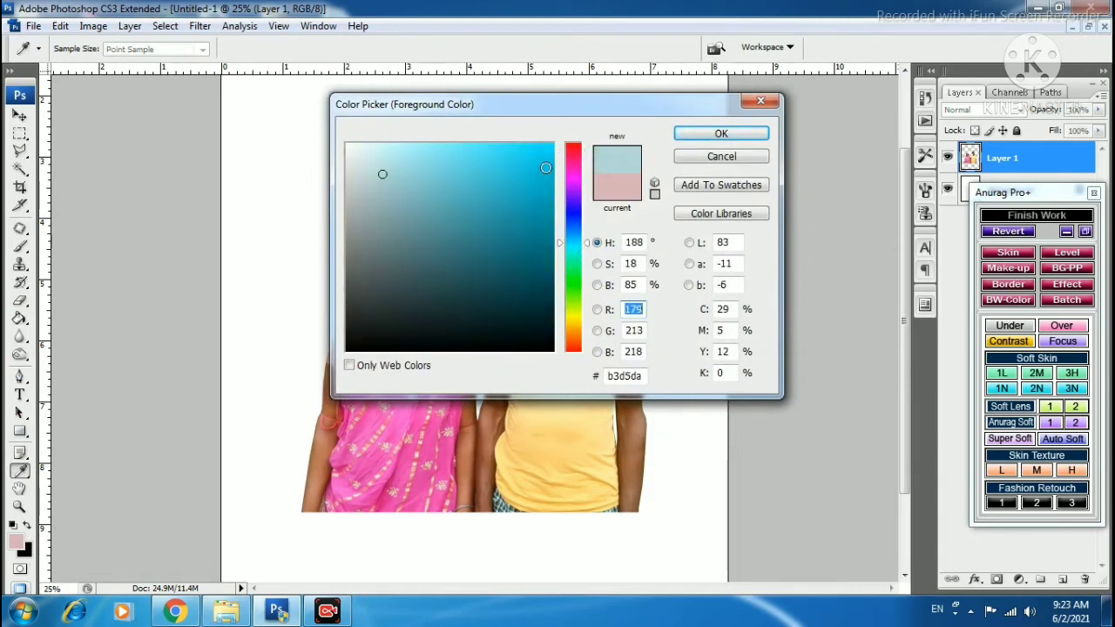
pyautogui.moveTo(545, 167); pyautogui.dragTo(540, 158)
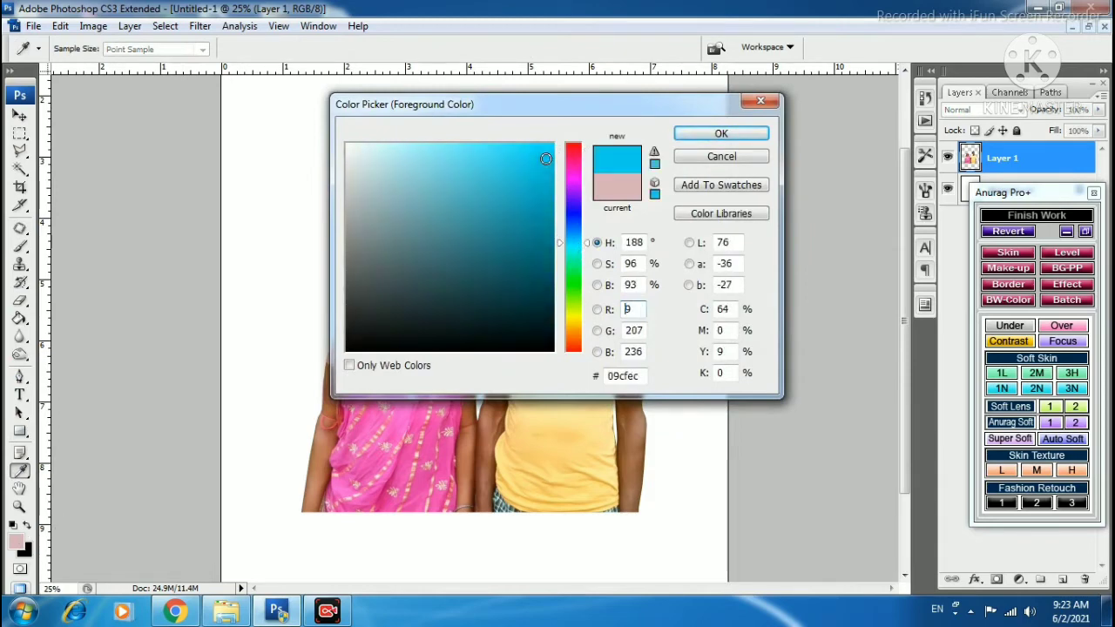
# - Confirm the cyan colour and fill the white background with it using the Paint Bucket
pyautogui.click(705, 137)
pyautogui.press('v')
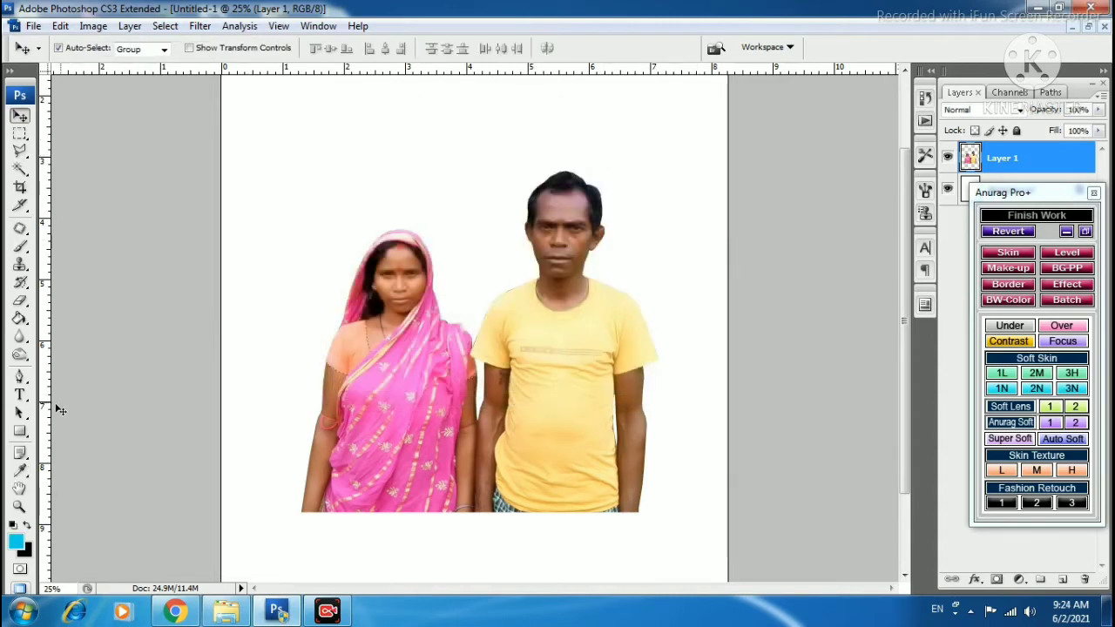
pyautogui.click(21, 319)
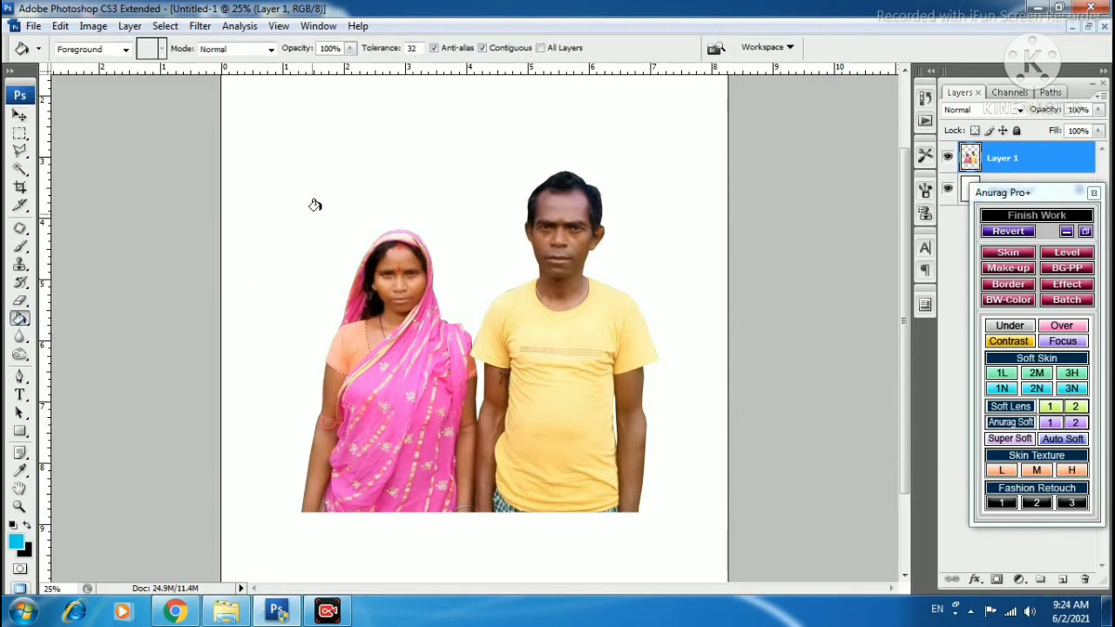
pyautogui.click(356, 186)
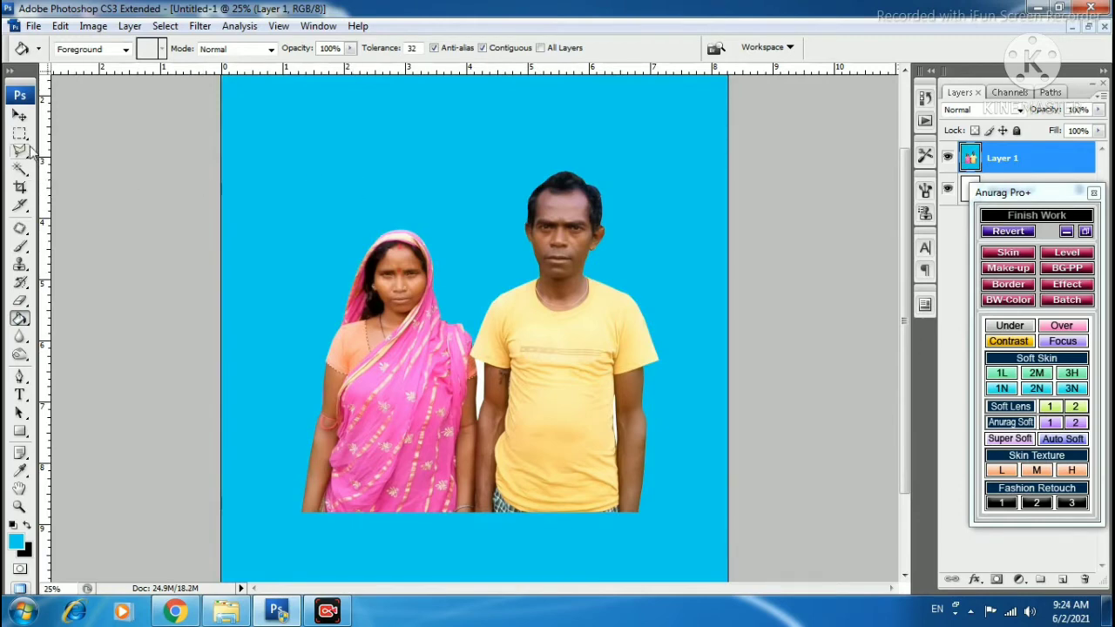
# - Fill the white gaps between the couple with cyan, undoing the arm-gap fill
pyautogui.click(21, 188)
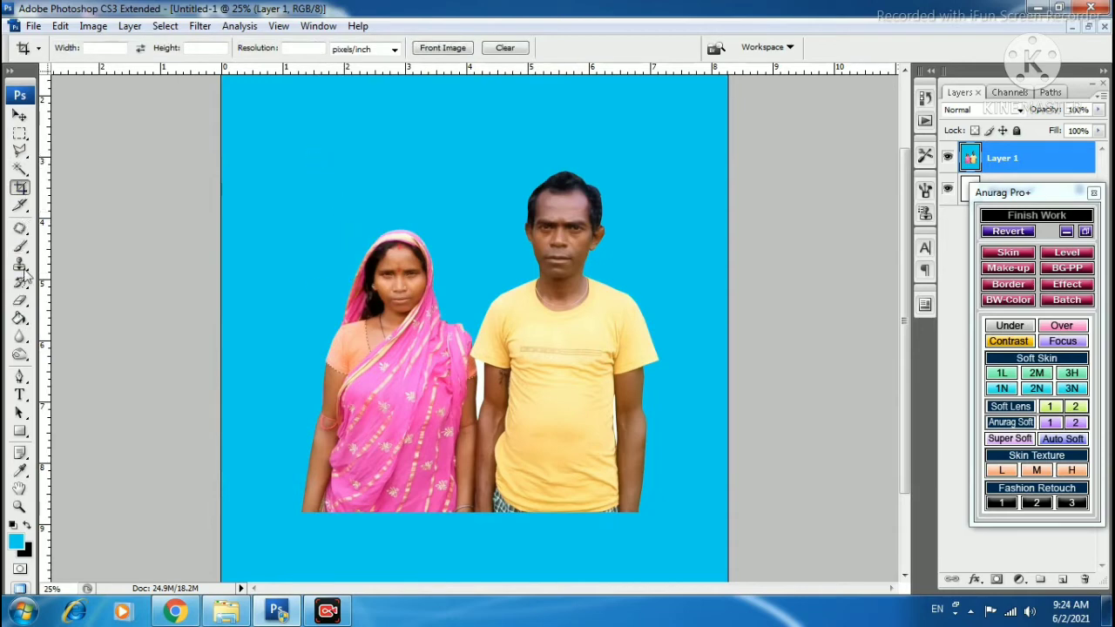
pyautogui.click(20, 318)
pyautogui.click(478, 379)
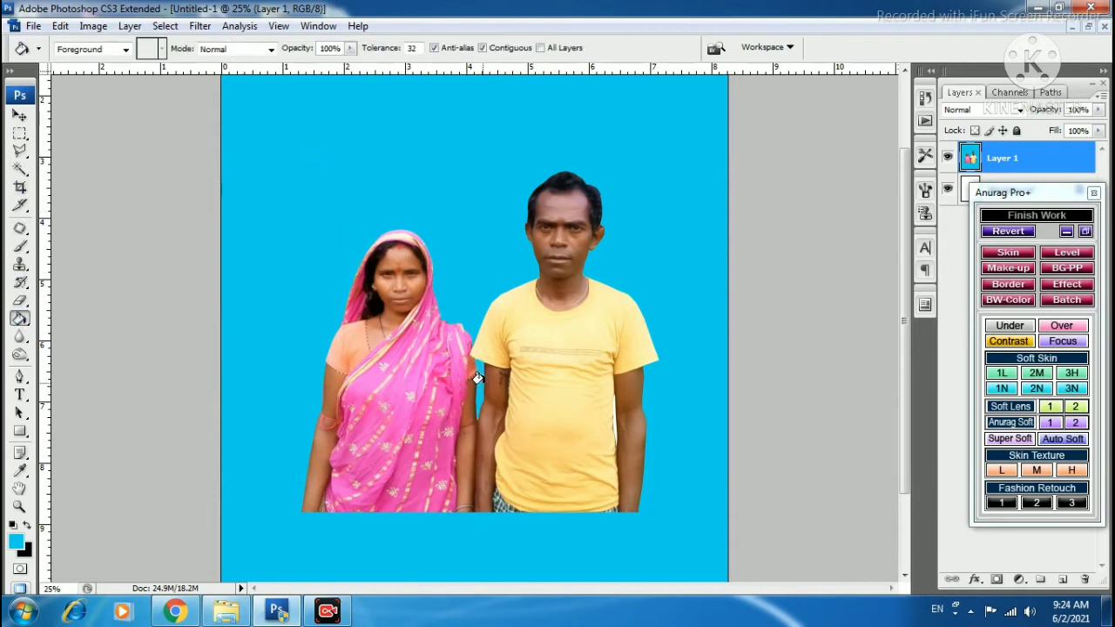
pyautogui.click(613, 416)
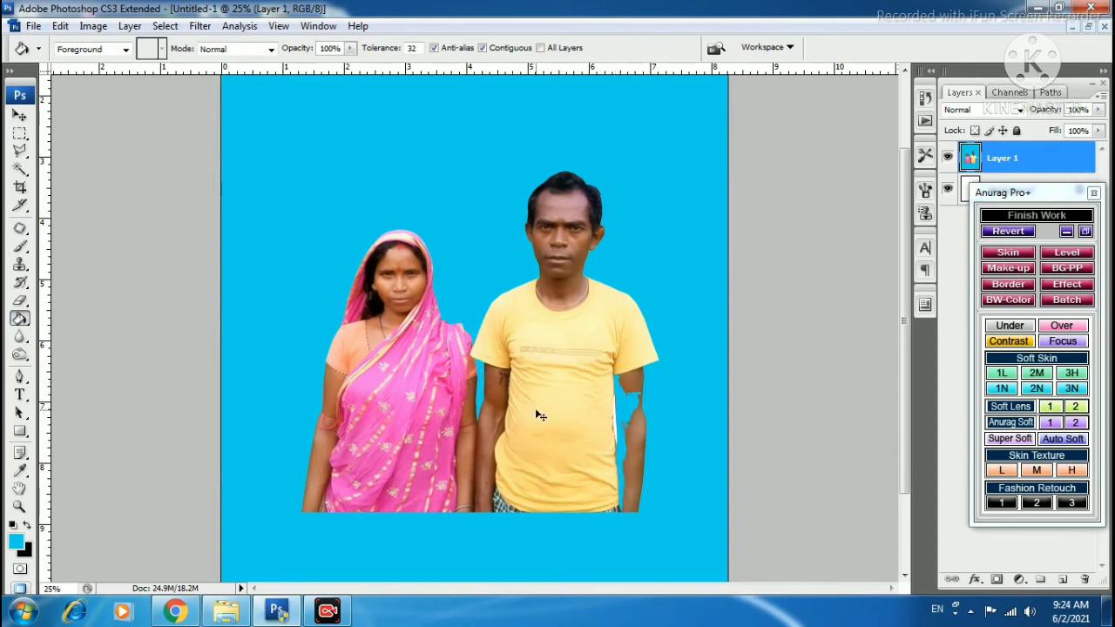
pyautogui.hotkey('ctrl', 'z')
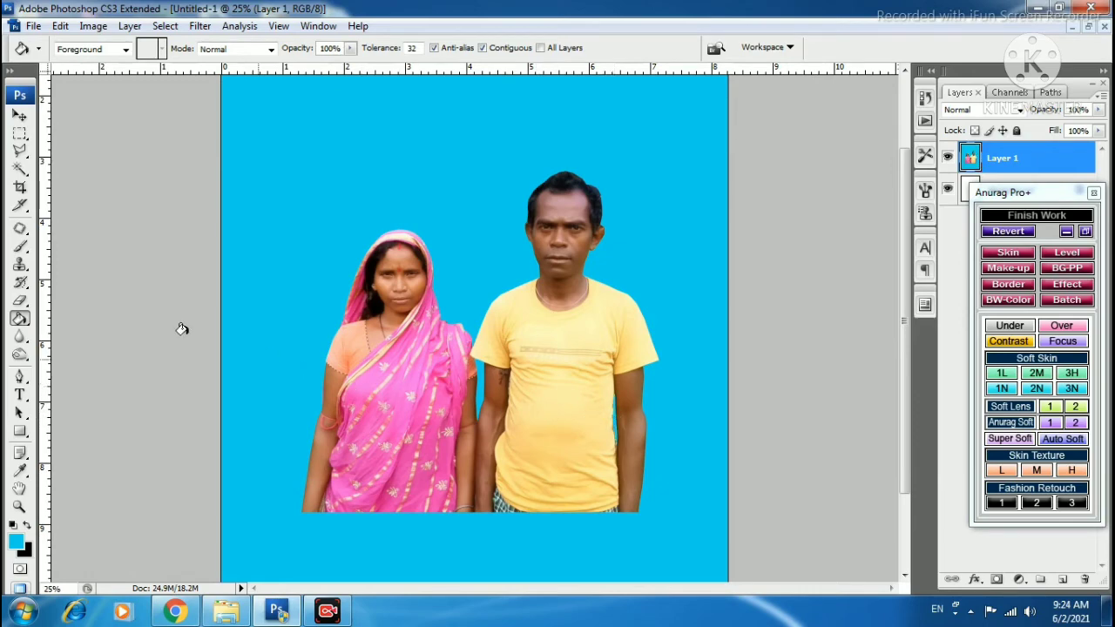
# - Mark a trial crop around the couple's upper bodies, then cancel it
pyautogui.click(19, 186)
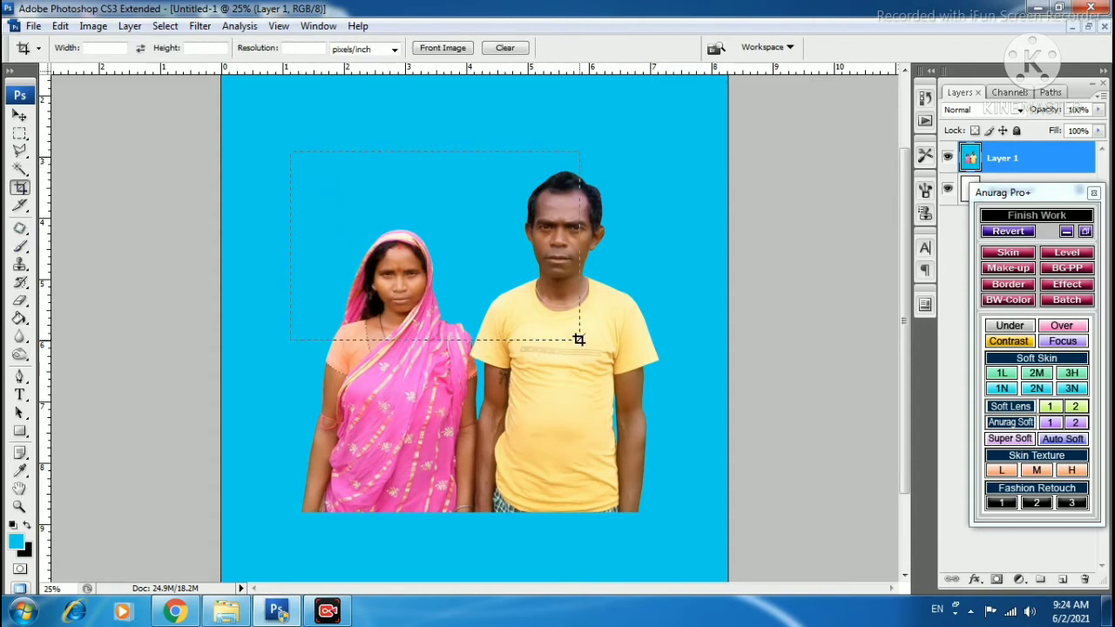
pyautogui.moveTo(579, 340); pyautogui.dragTo(608, 354)
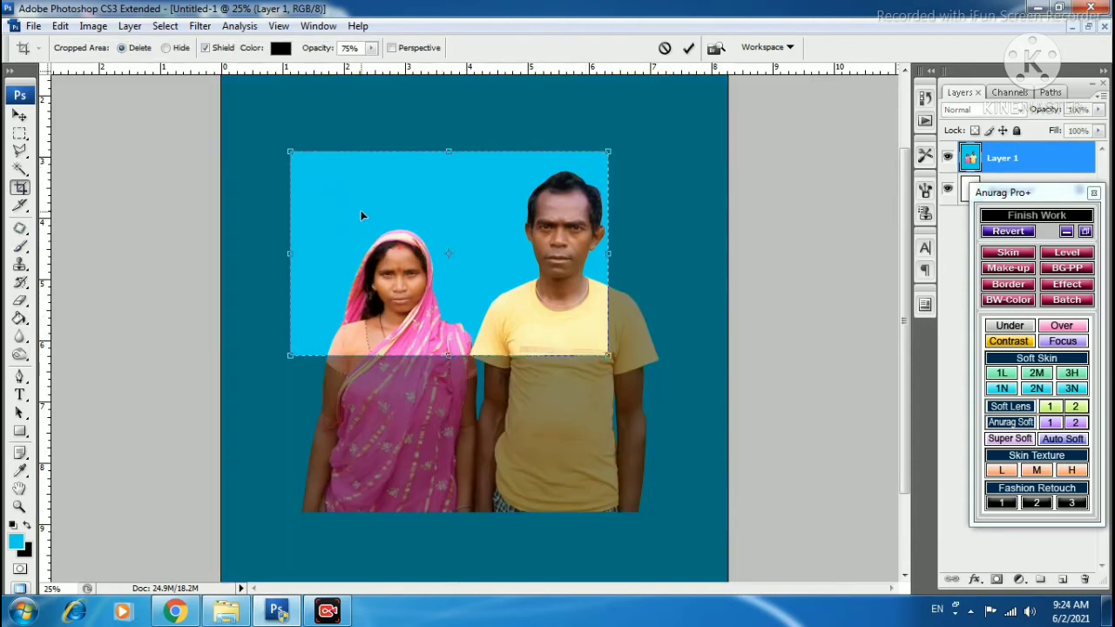
pyautogui.rightClick(361, 215)
pyautogui.click(383, 239)
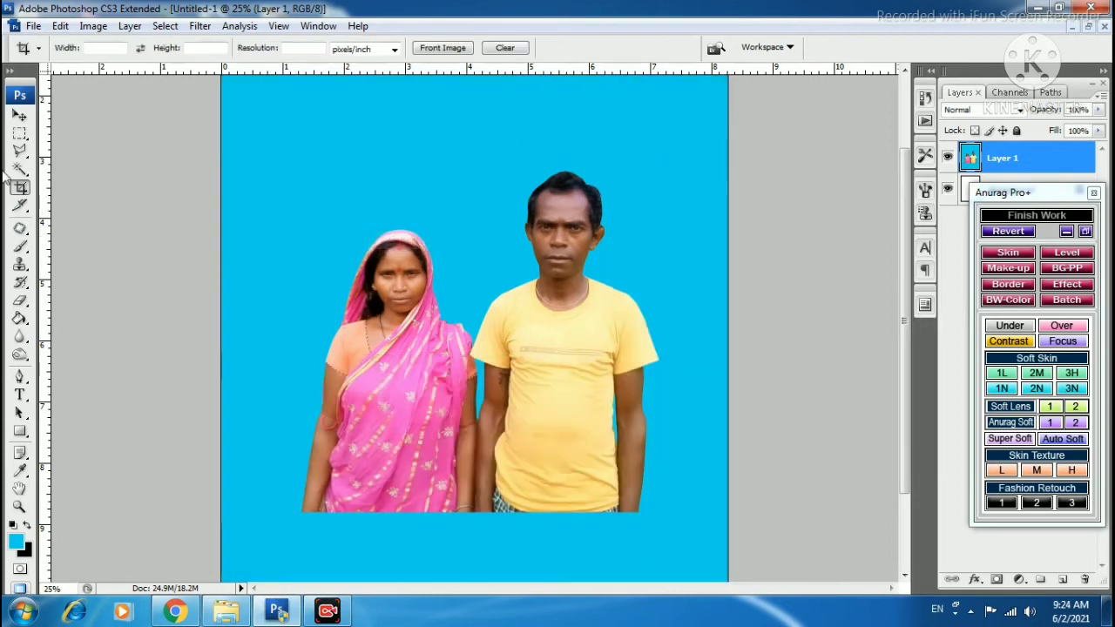
# - Flip the canvas horizontally via Image > Rotate Canvas, undoing an accidental vertical flip
pyautogui.click(92, 26)
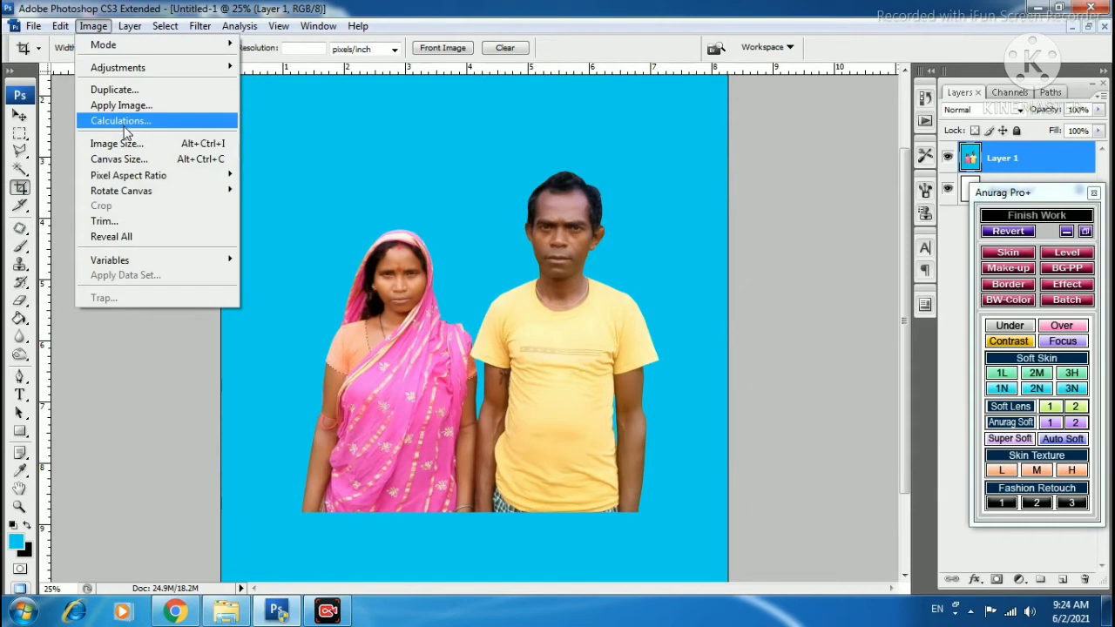
pyautogui.moveTo(120, 191)
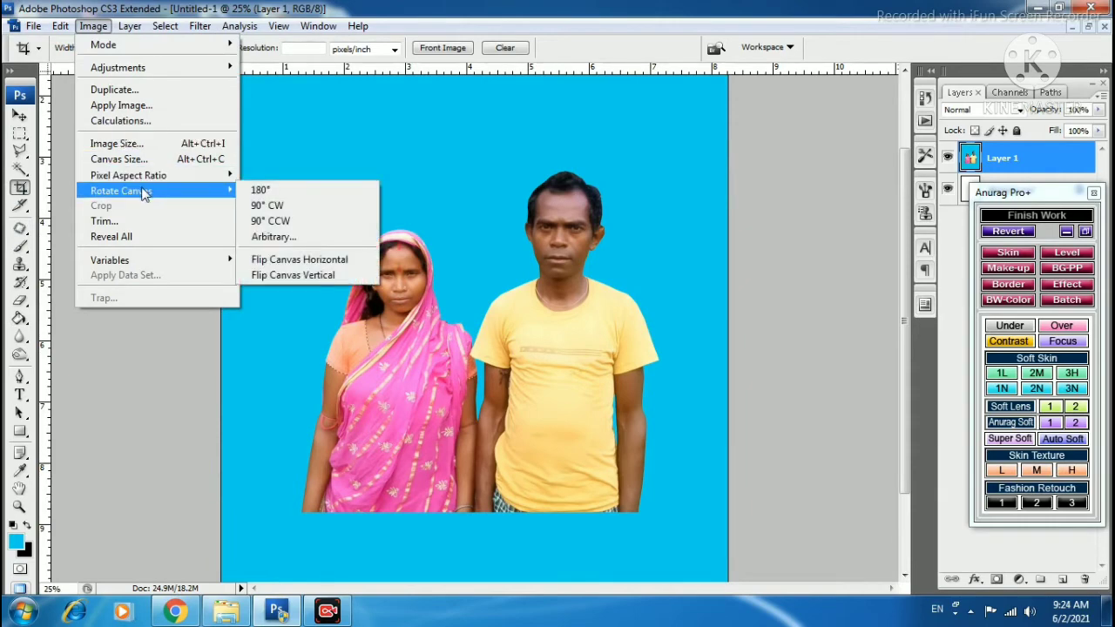
pyautogui.click(316, 277)
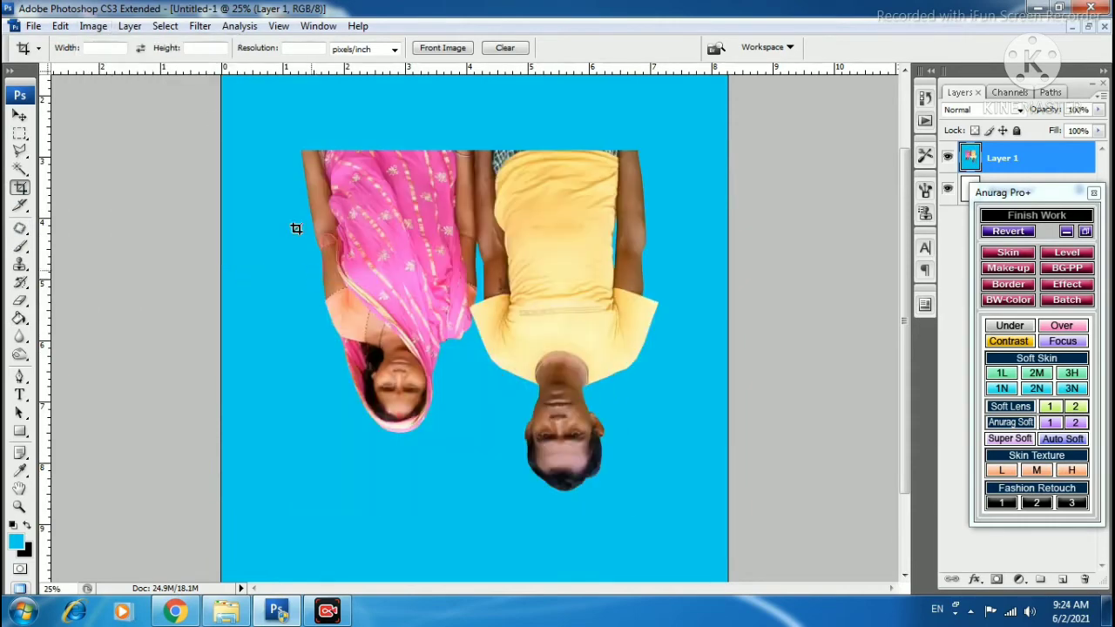
pyautogui.hotkey('ctrl', 'z')
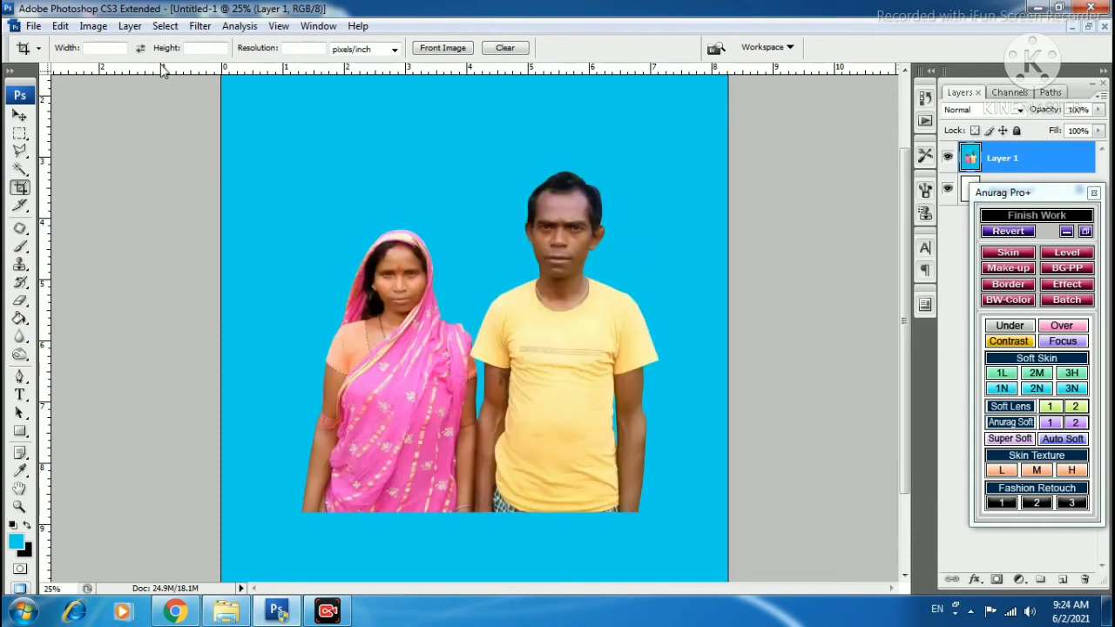
pyautogui.click(92, 27)
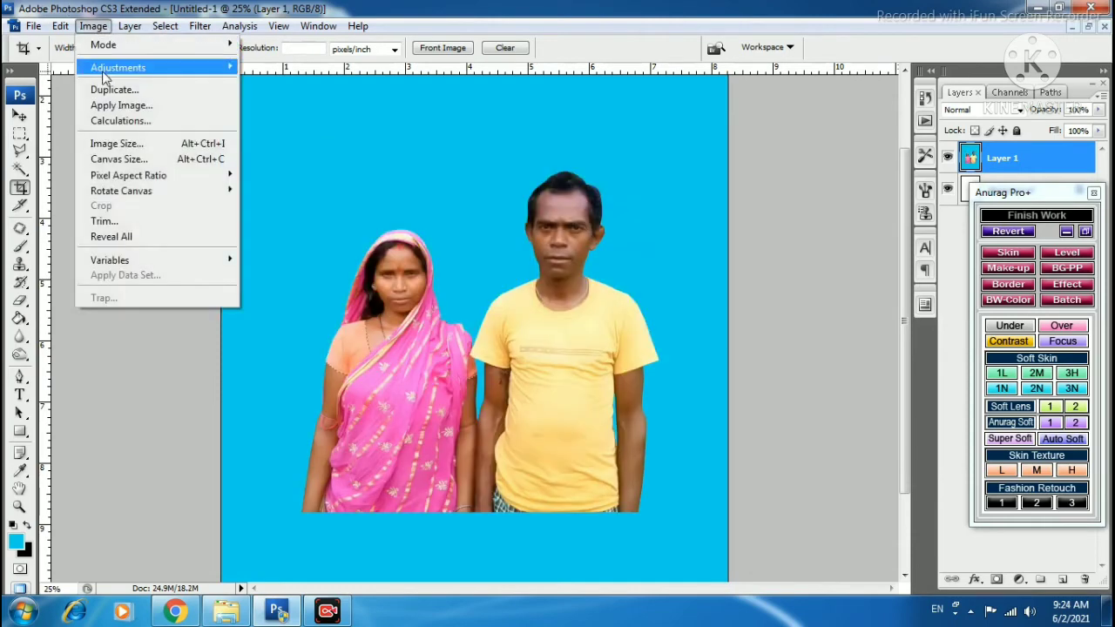
pyautogui.moveTo(121, 191)
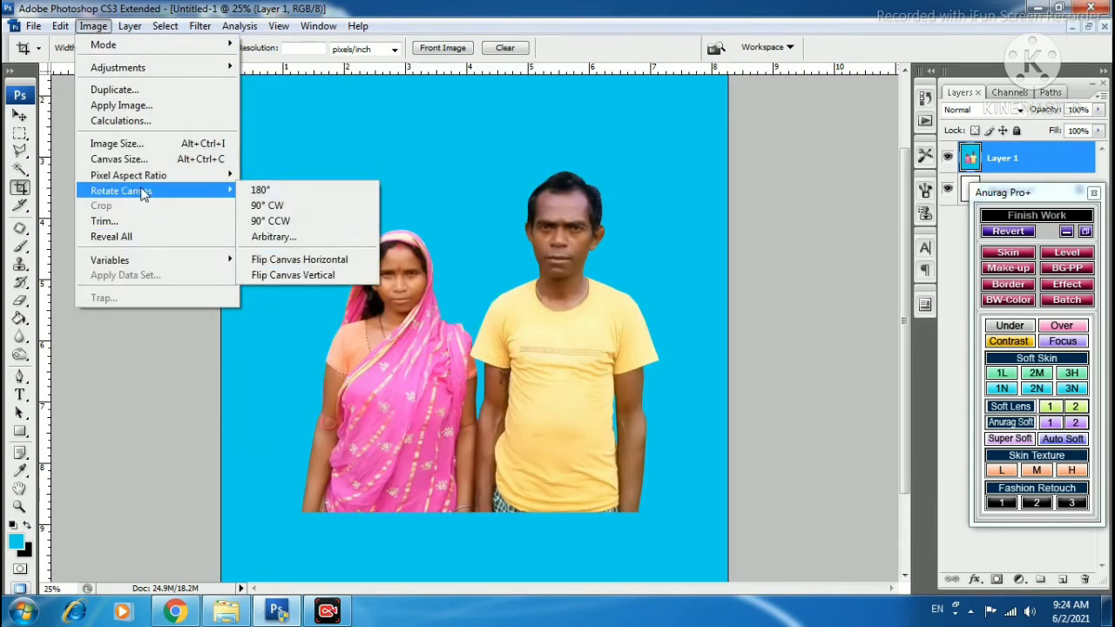
pyautogui.click(299, 255)
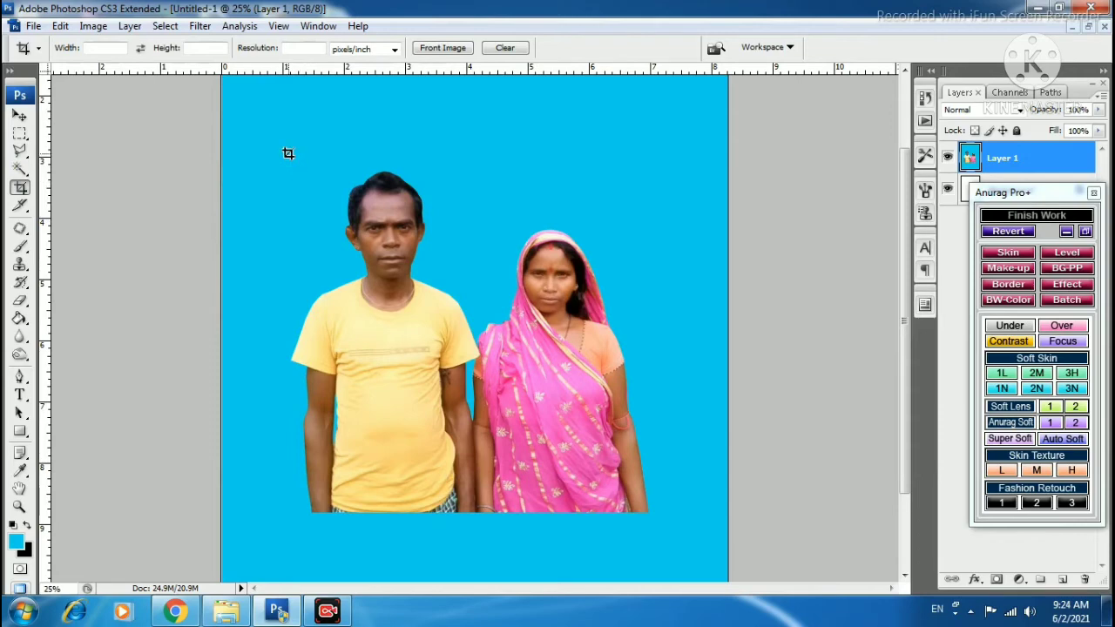
pyautogui.moveTo(289, 154)
pyautogui.mouseDown()
pyautogui.moveTo(589, 398)
pyautogui.moveTo(610, 407)
pyautogui.moveTo(628, 398)
pyautogui.mouseUp()
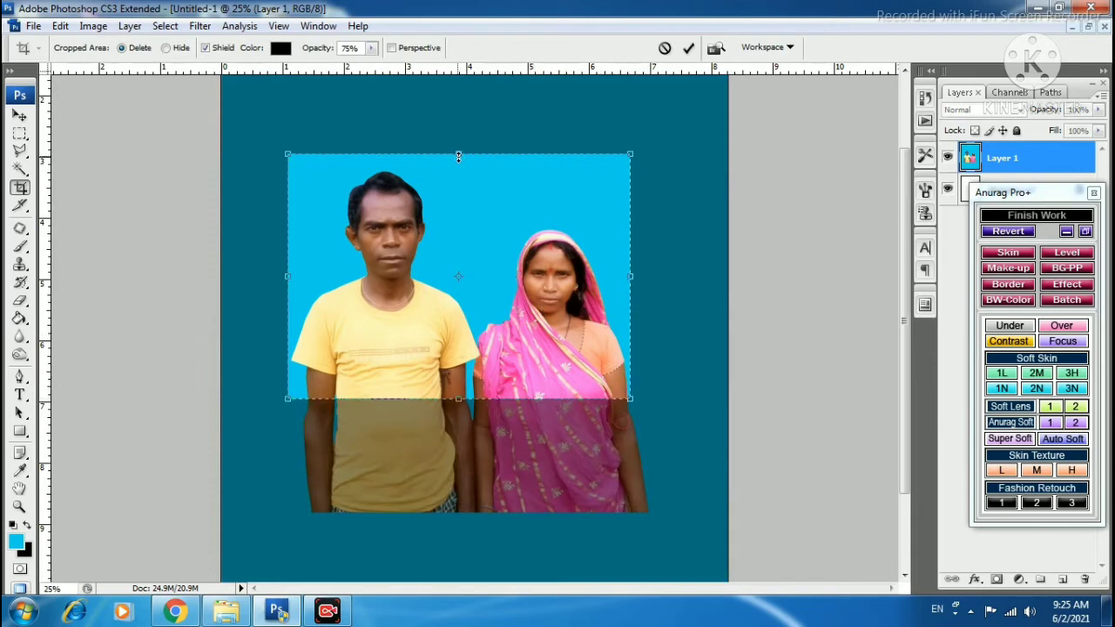
# - Adjust the crop edges around the couple's upper bodies and apply the crop
pyautogui.moveTo(459, 165); pyautogui.dragTo(458, 163)
pyautogui.moveTo(288, 279); pyautogui.dragTo(306, 277)
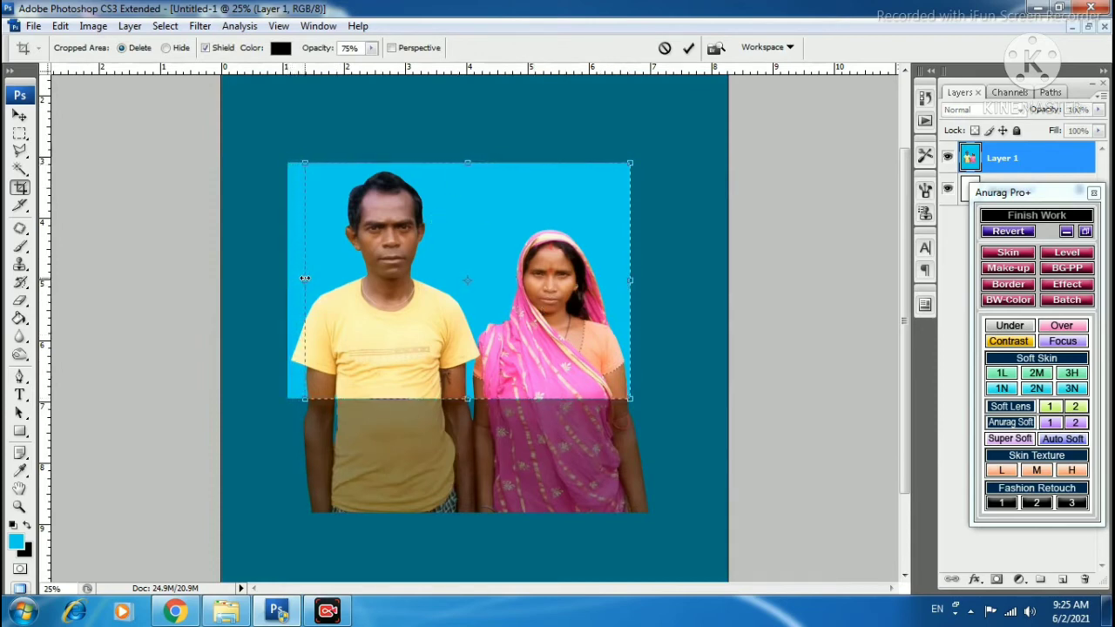
pyautogui.moveTo(315, 277); pyautogui.dragTo(325, 280)
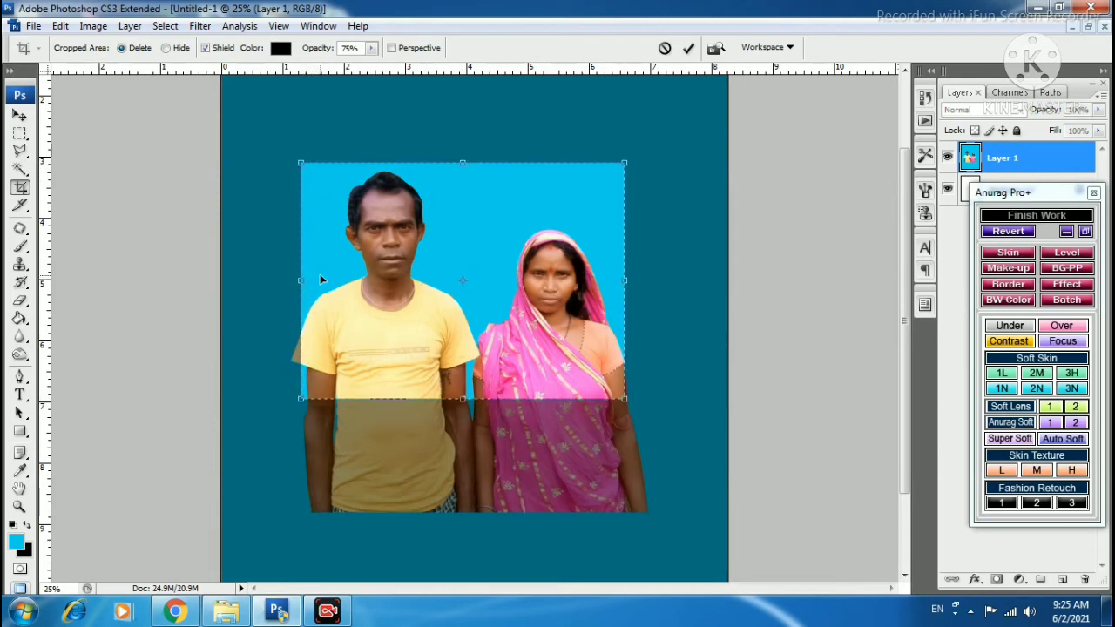
pyautogui.press('Return')
# - Crop again slightly inside the edges and merge the photo into the Background layer
pyautogui.moveTo(292, 160); pyautogui.dragTo(675, 458)
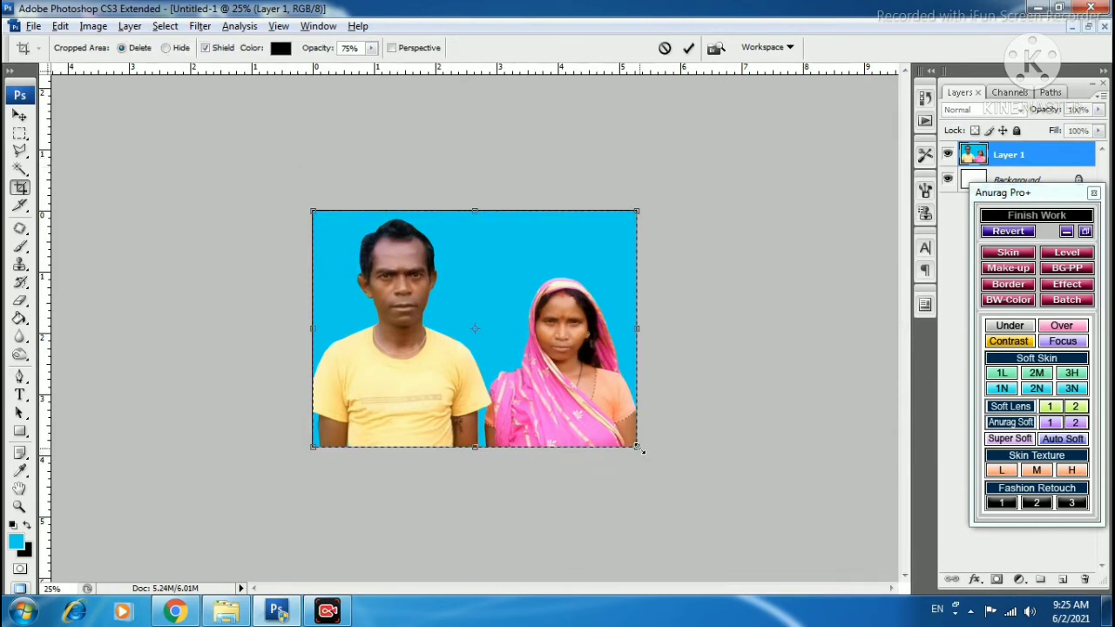
pyautogui.moveTo(641, 450); pyautogui.dragTo(638, 444)
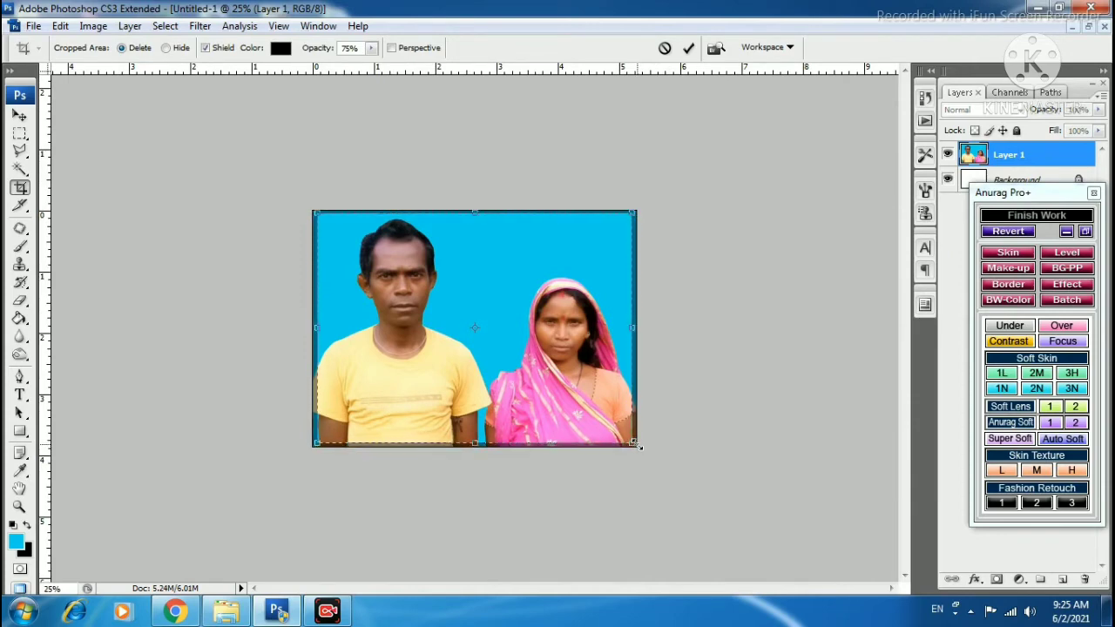
pyautogui.rightClick(539, 349)
pyautogui.click(561, 355)
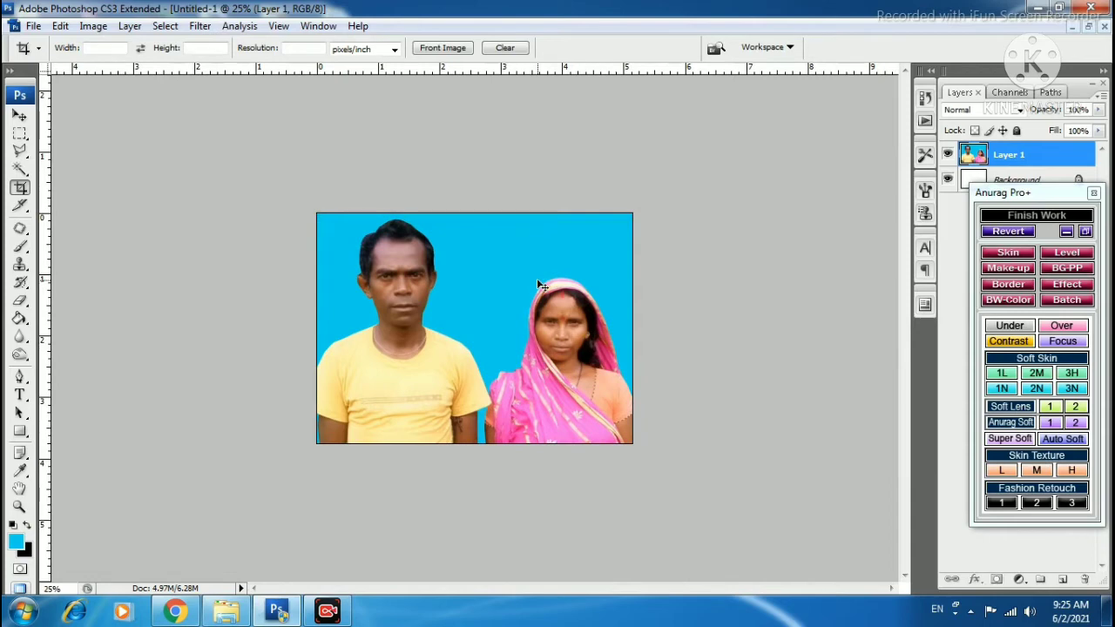
pyautogui.hotkey('ctrl', 'e')
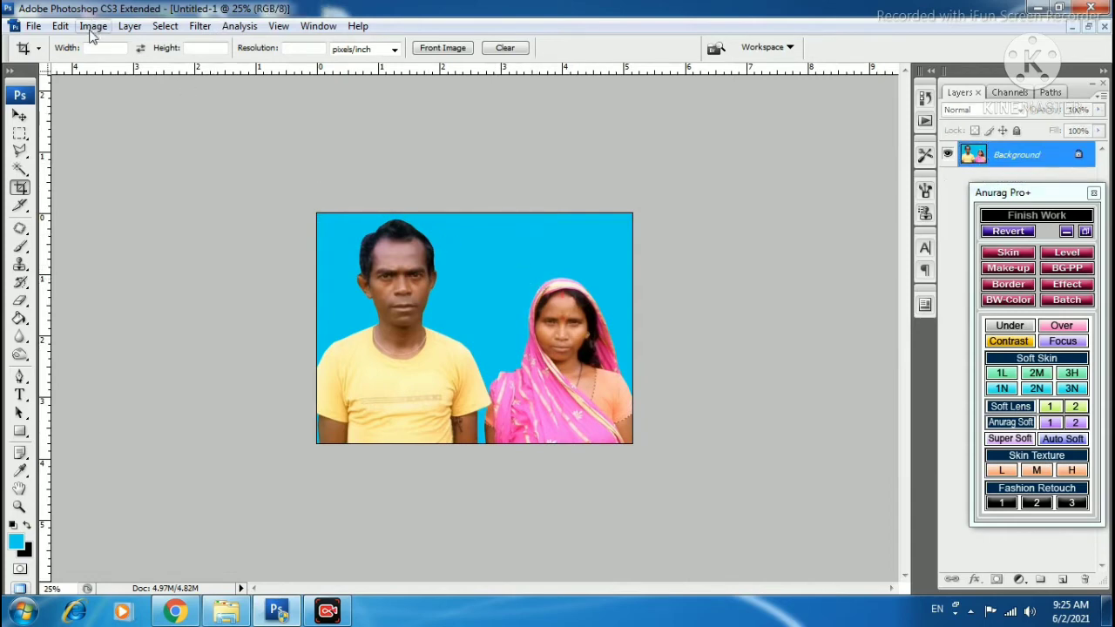
# - Apply Brightness/Contrast with Brightness +6 and slightly higher contrast
pyautogui.click(93, 26)
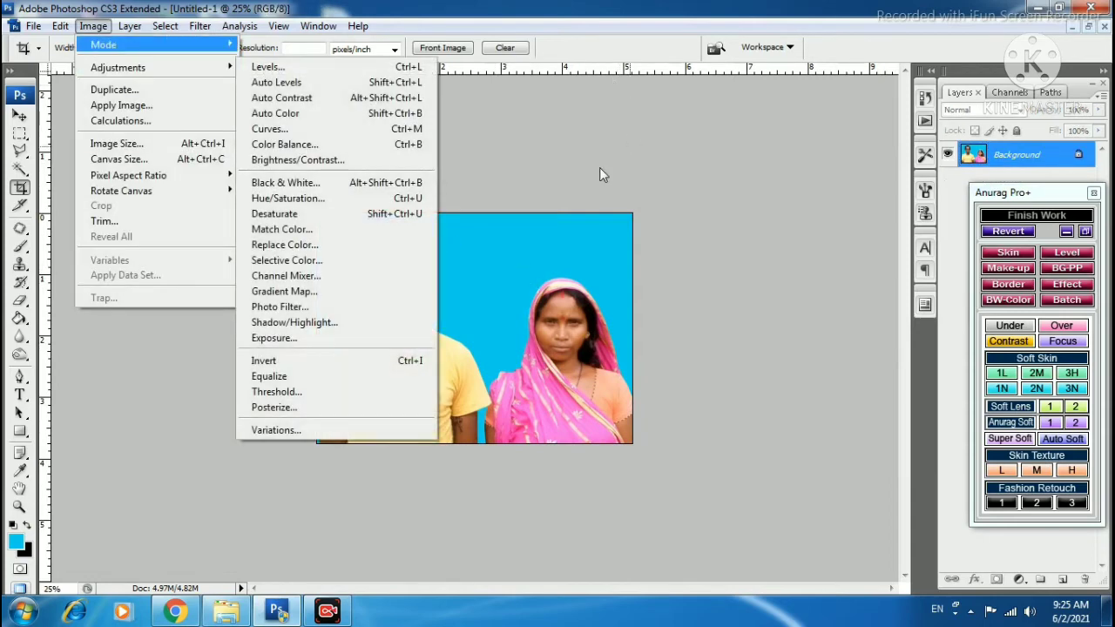
pyautogui.moveTo(118, 67)
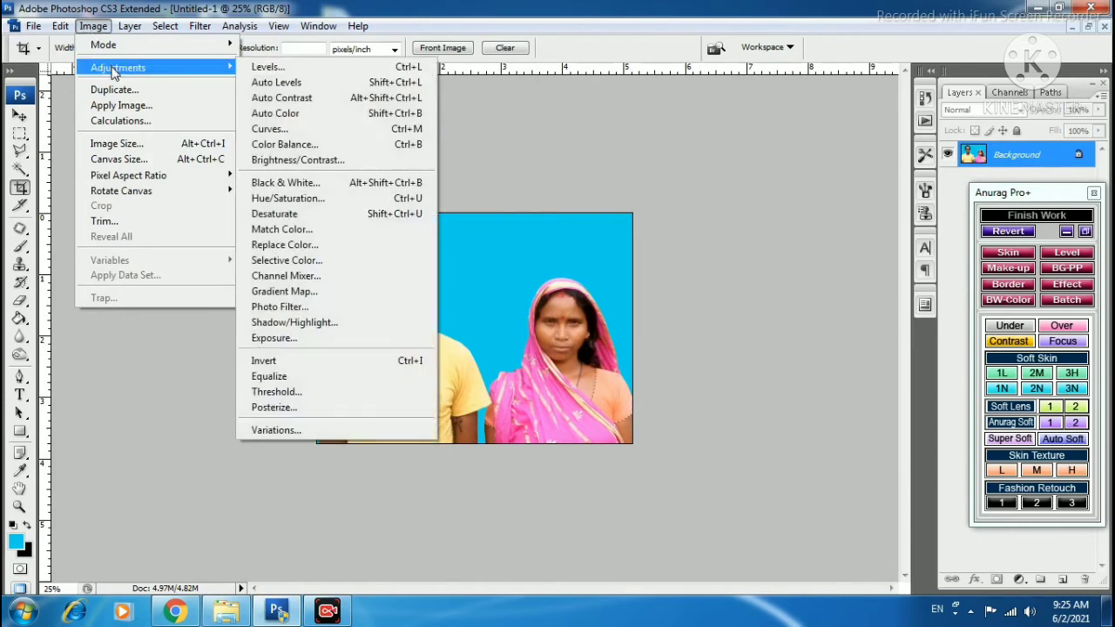
pyautogui.click(301, 159)
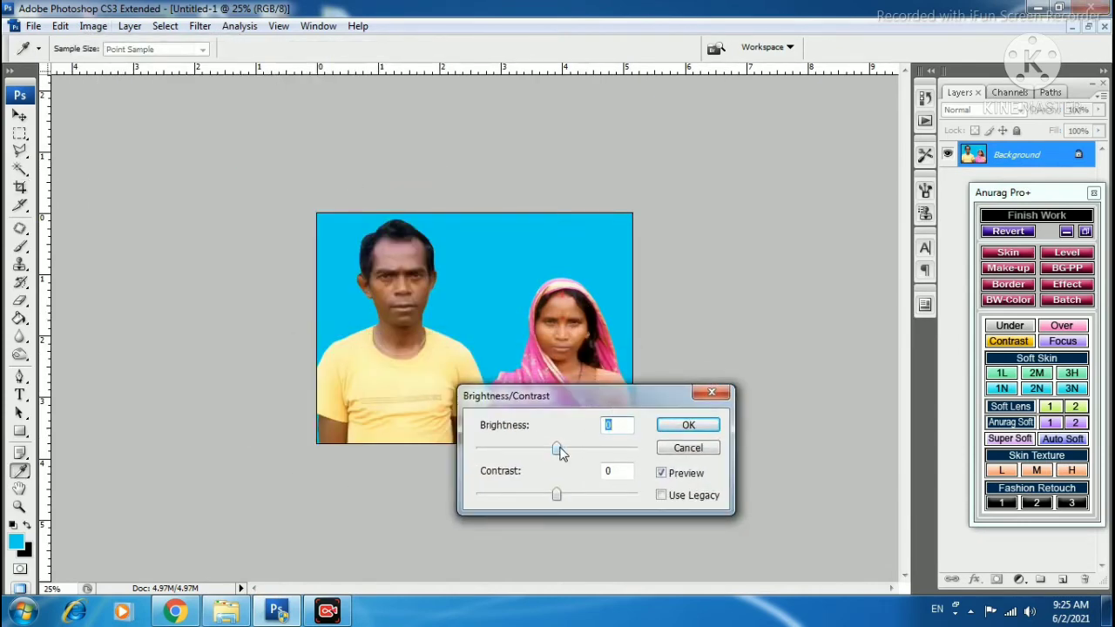
pyautogui.moveTo(560, 449); pyautogui.dragTo(562, 449)
pyautogui.moveTo(558, 495); pyautogui.dragTo(559, 496)
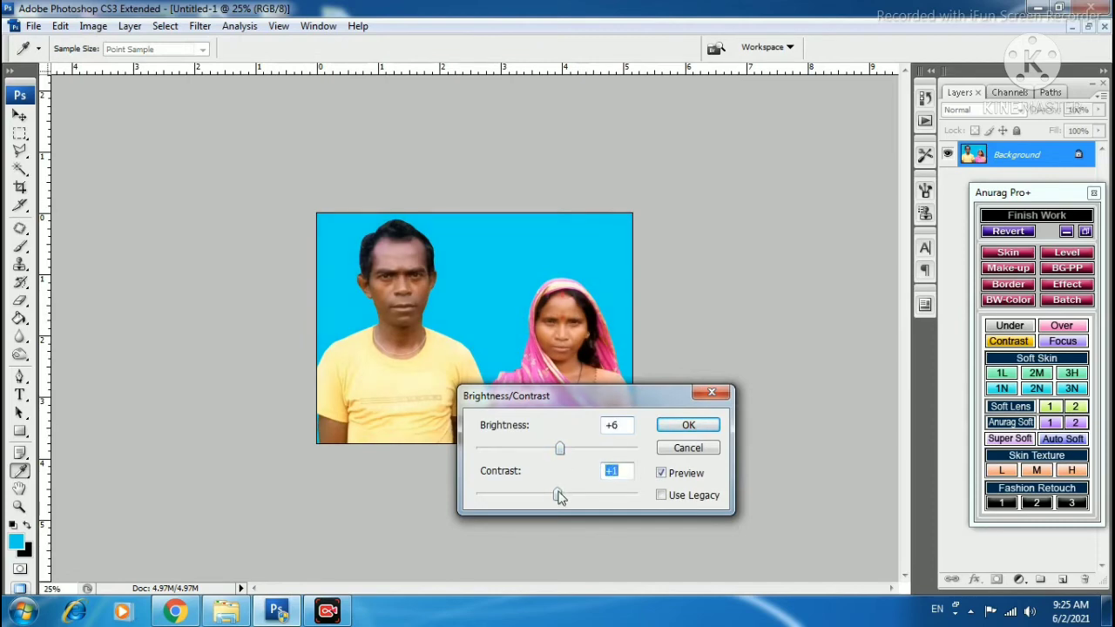
pyautogui.click(701, 425)
pyautogui.press('c')
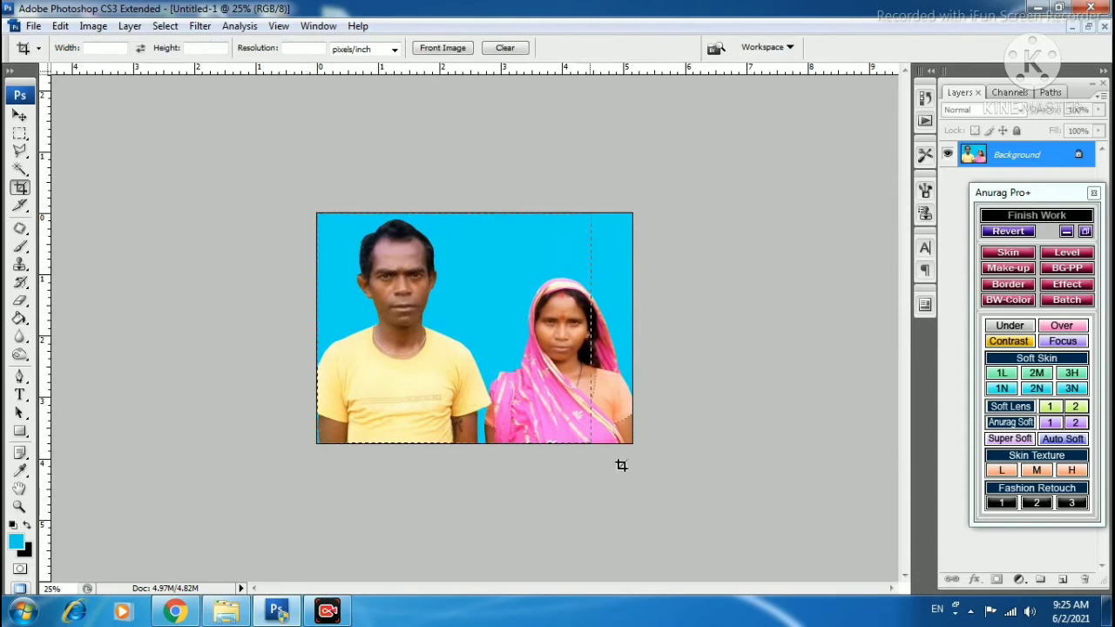
# - Crop the couple photo slightly beyond its edges to add a thin black border
pyautogui.moveTo(364, 261); pyautogui.dragTo(666, 485)
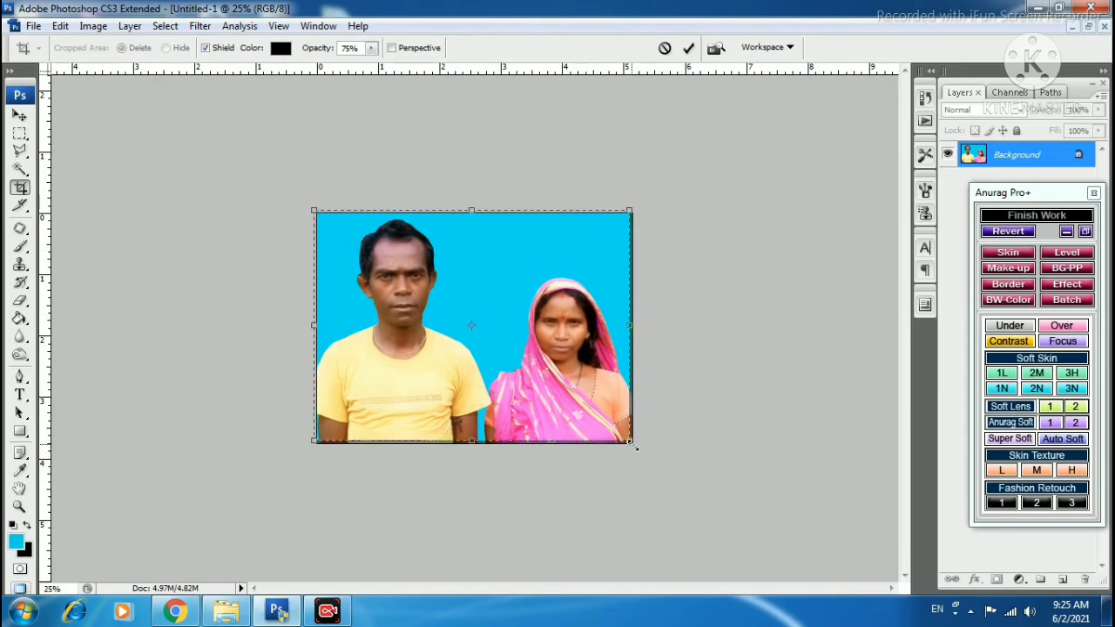
pyautogui.moveTo(634, 446); pyautogui.dragTo(636, 447)
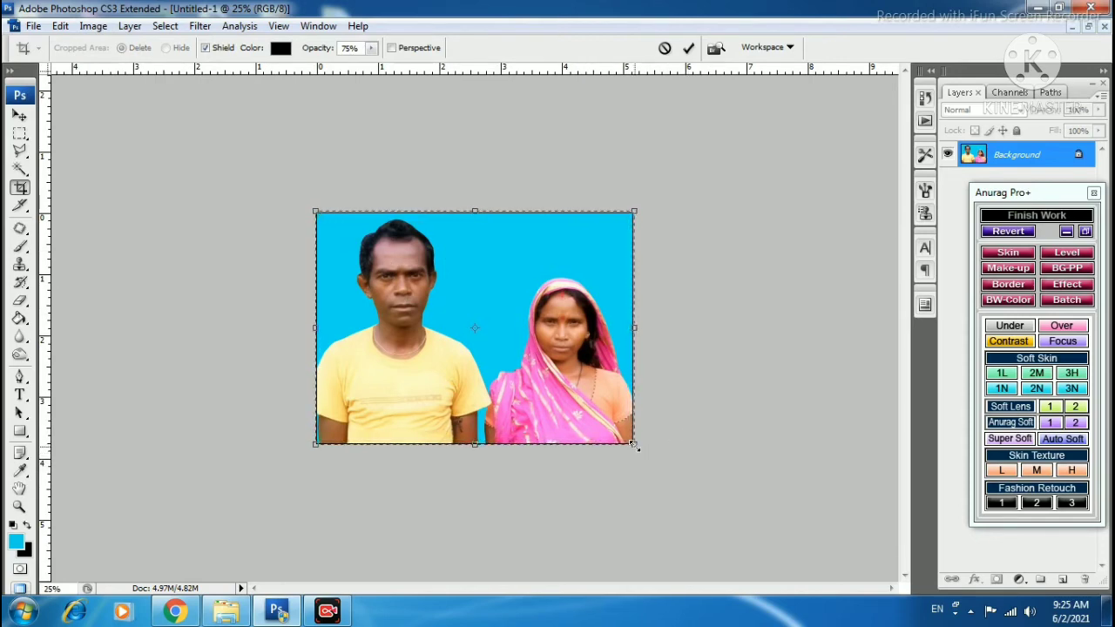
pyautogui.rightClick(549, 337)
pyautogui.click(582, 345)
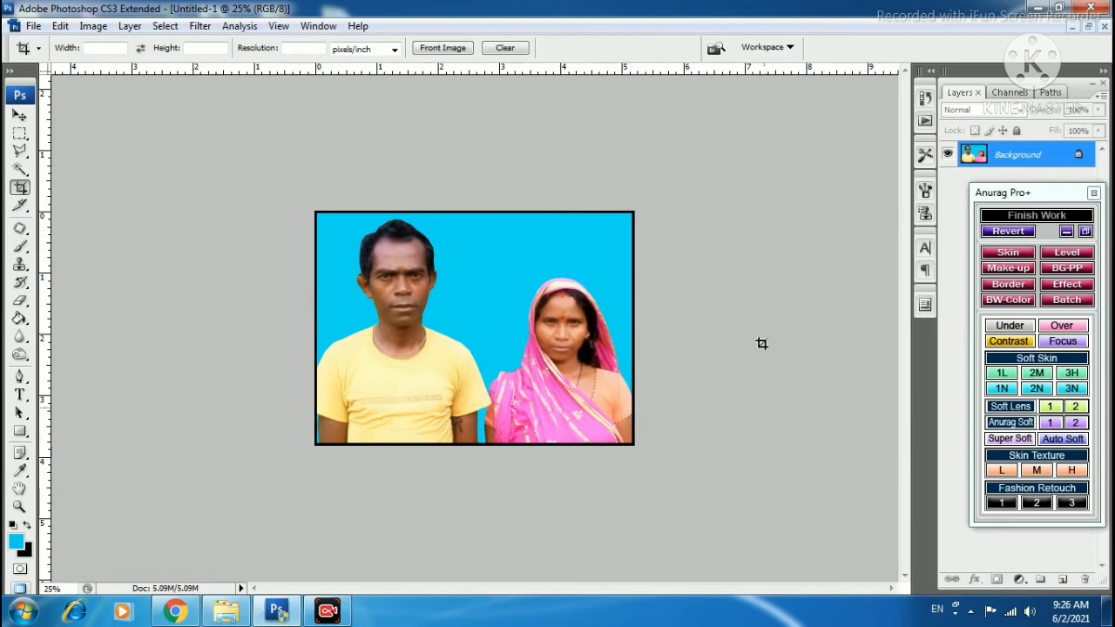
pyautogui.click(1089, 28)
# - Create a blank International Paper A4 document, 210 × 297 mm at 300 pixels/inch
pyautogui.moveTo(462, 100)
pyautogui.mouseDown()
pyautogui.moveTo(692, 314)
pyautogui.moveTo(353, 159)
pyautogui.mouseUp()
pyautogui.moveTo(610, 135)
pyautogui.mouseDown()
pyautogui.moveTo(654, 114)
pyautogui.moveTo(697, 131)
pyautogui.mouseUp()
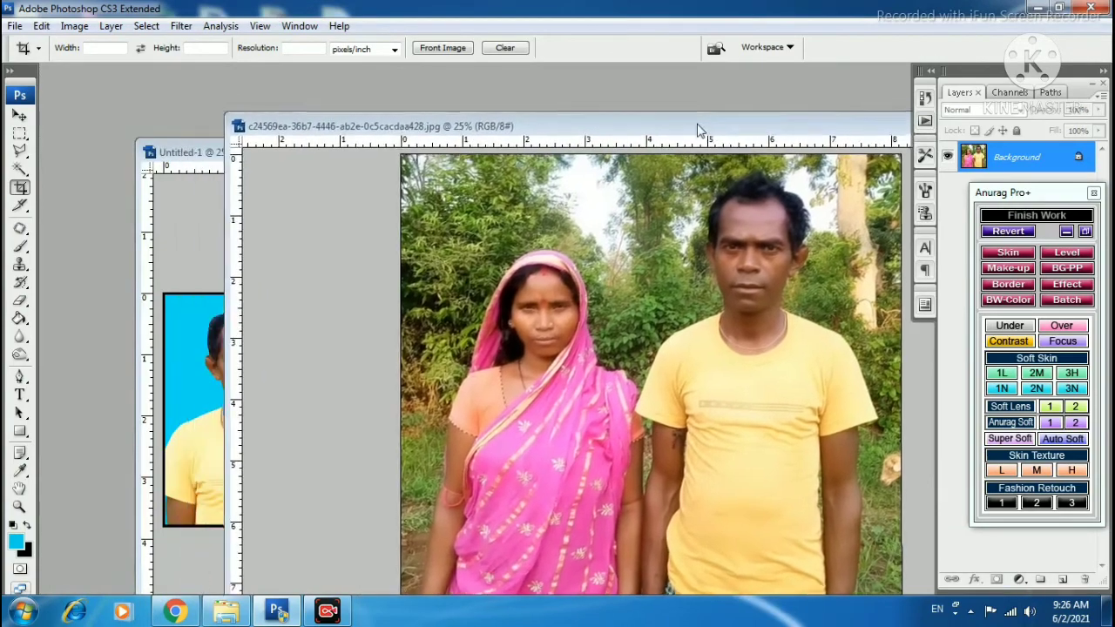
pyautogui.moveTo(213, 153)
pyautogui.mouseDown()
pyautogui.moveTo(379, 152)
pyautogui.moveTo(459, 138)
pyautogui.mouseUp()
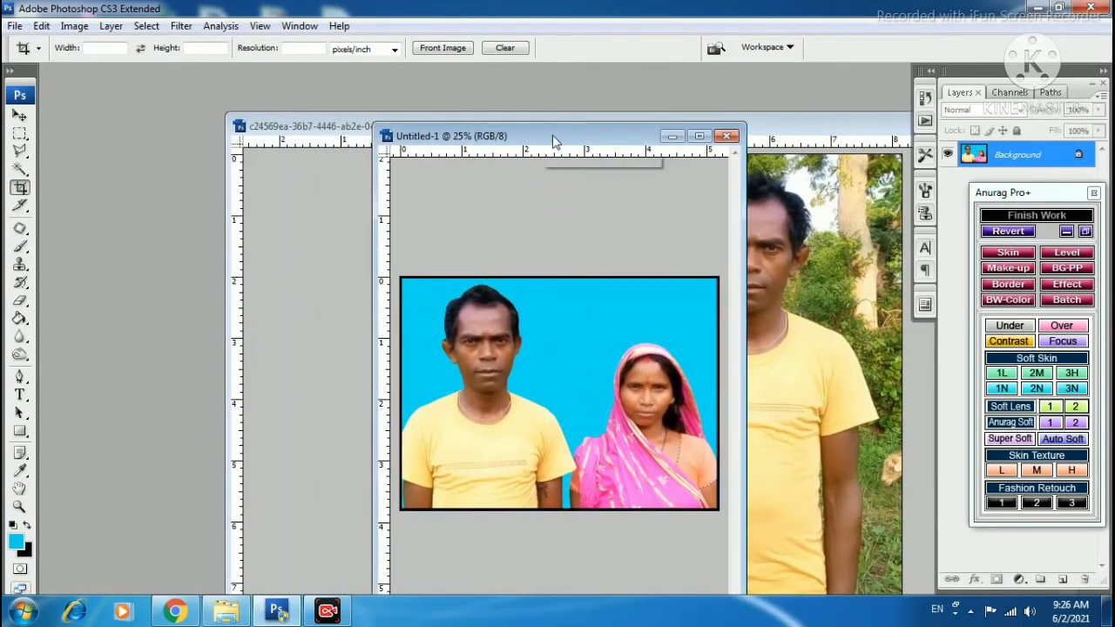
pyautogui.click(15, 26)
pyautogui.click(26, 44)
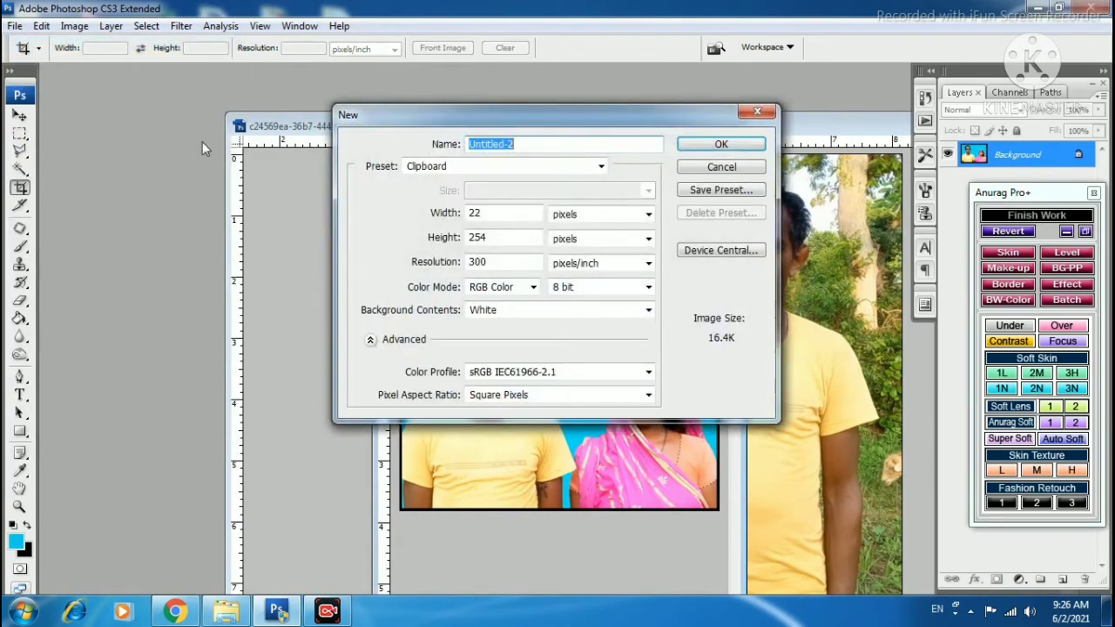
pyautogui.click(600, 166)
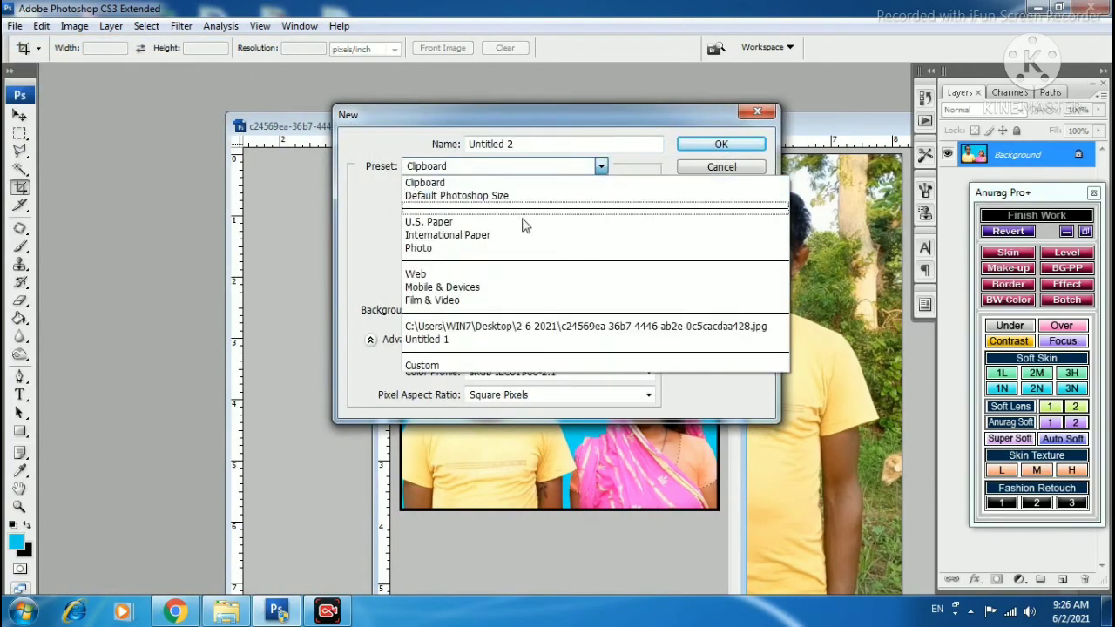
pyautogui.click(492, 235)
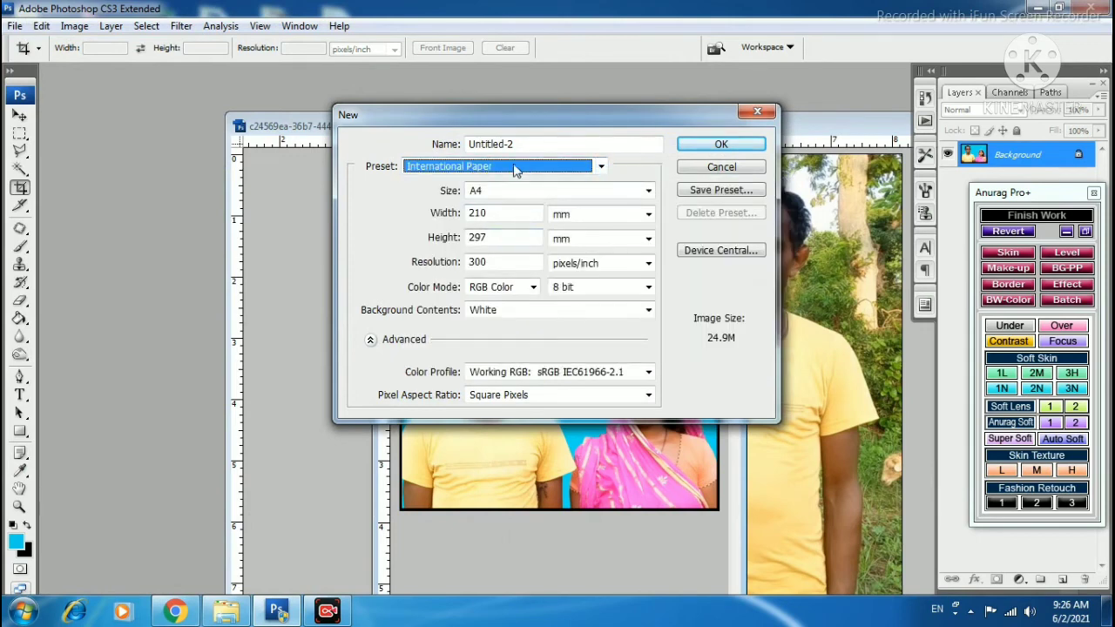
pyautogui.click(602, 168)
pyautogui.click(487, 236)
pyautogui.click(717, 145)
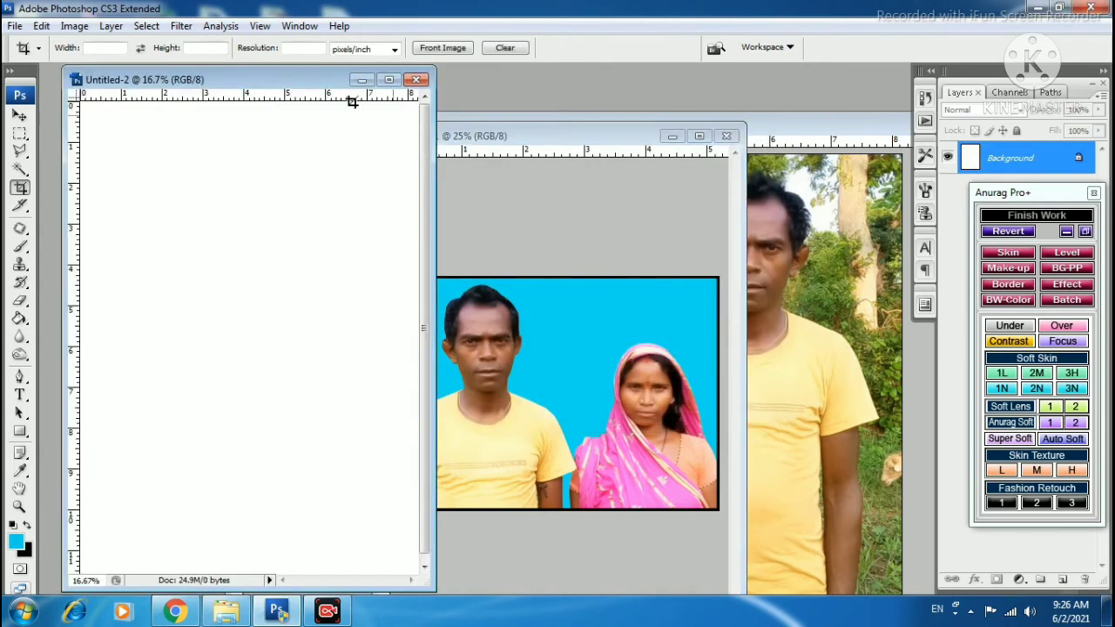
# - Resize the bordered photo to 1.3 inches tall, giving 1.774 × 1.3 inches at 300 pixels/inch
pyautogui.moveTo(316, 82); pyautogui.dragTo(296, 81)
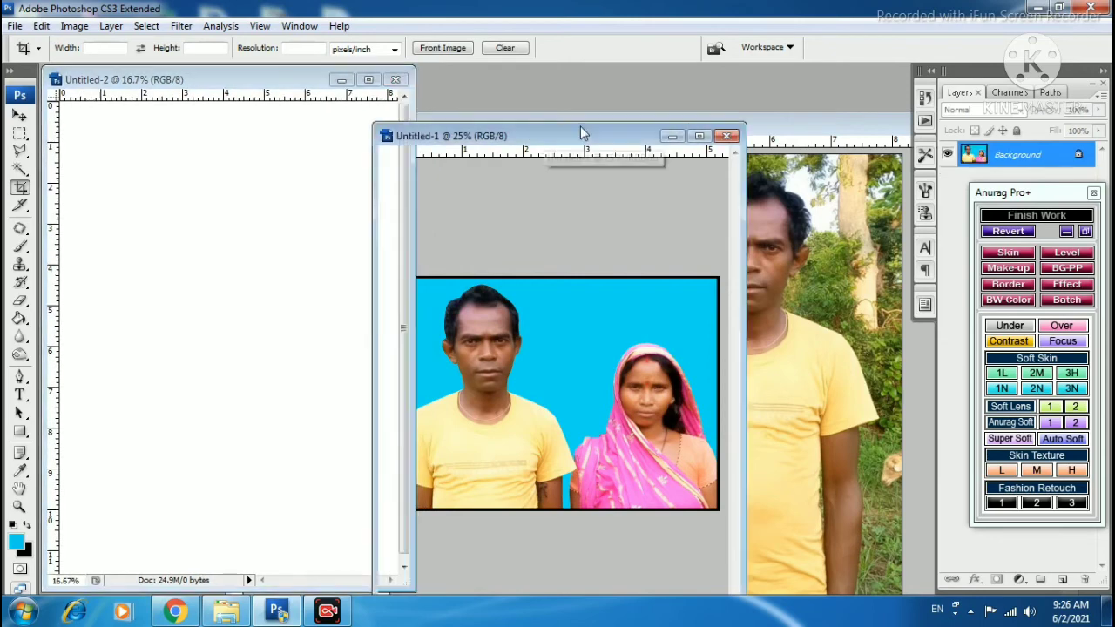
pyautogui.moveTo(542, 139); pyautogui.dragTo(613, 128)
pyautogui.rightClick(612, 128)
pyautogui.click(659, 150)
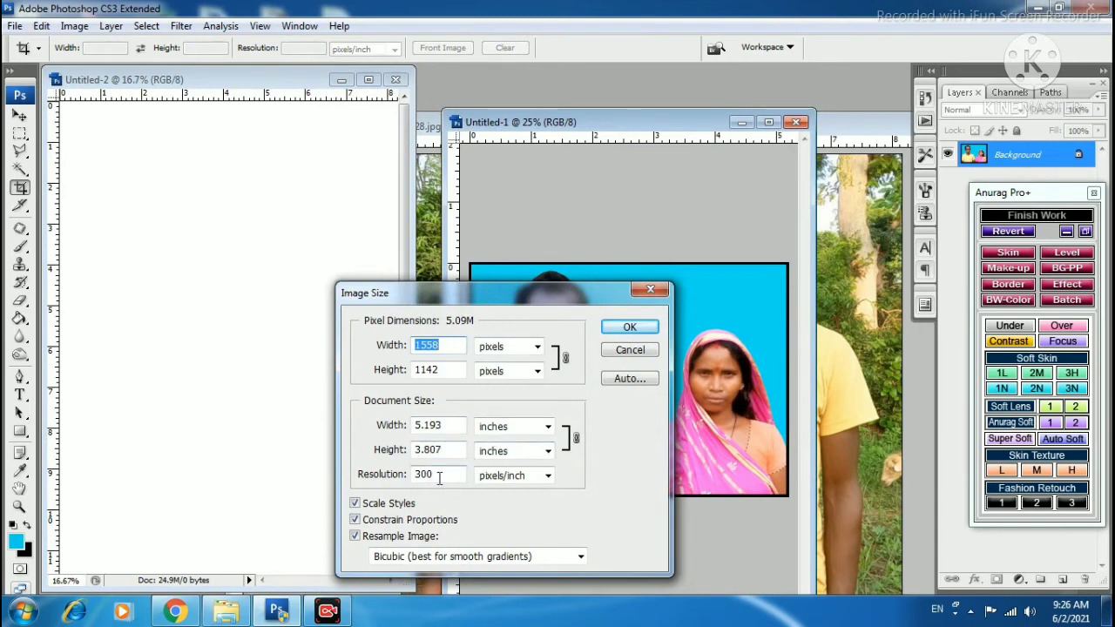
pyautogui.doubleClick(455, 449)
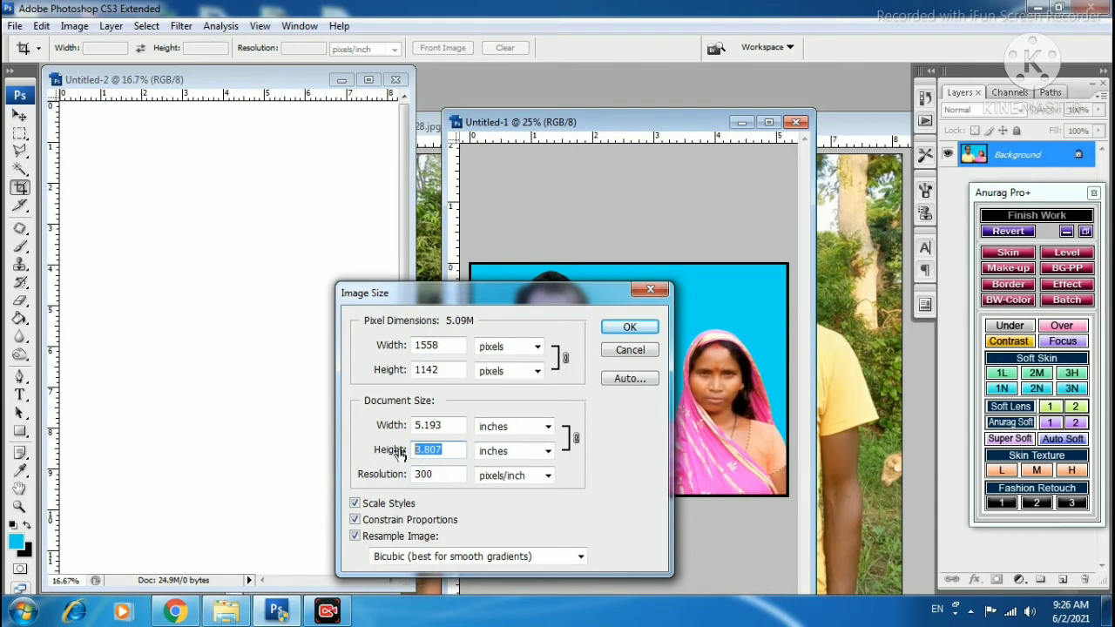
pyautogui.write('1')
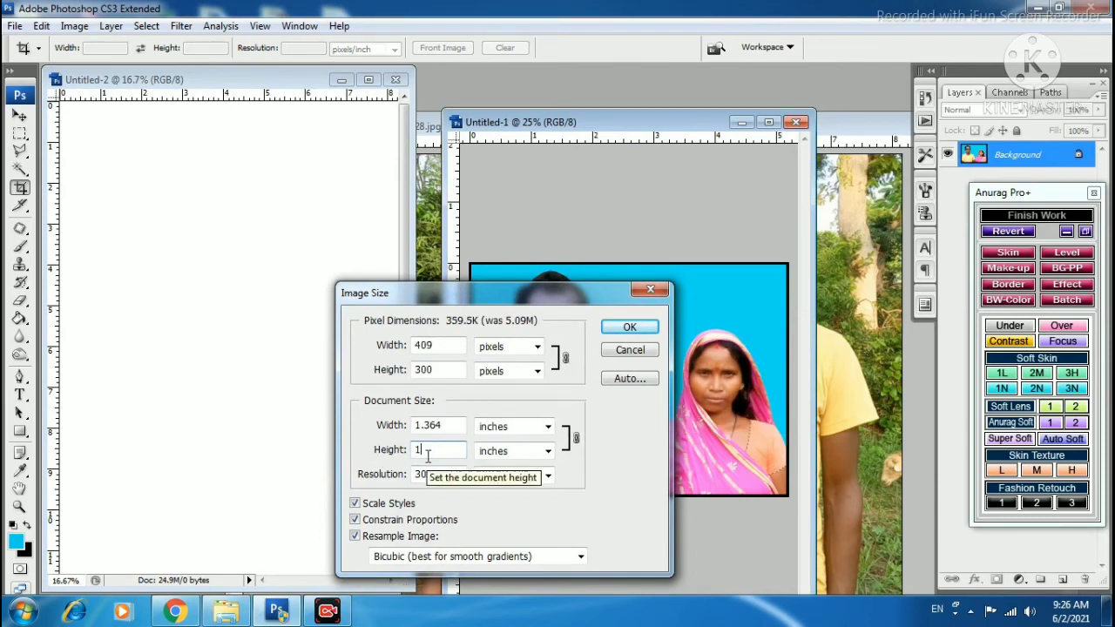
pyautogui.write('.3')
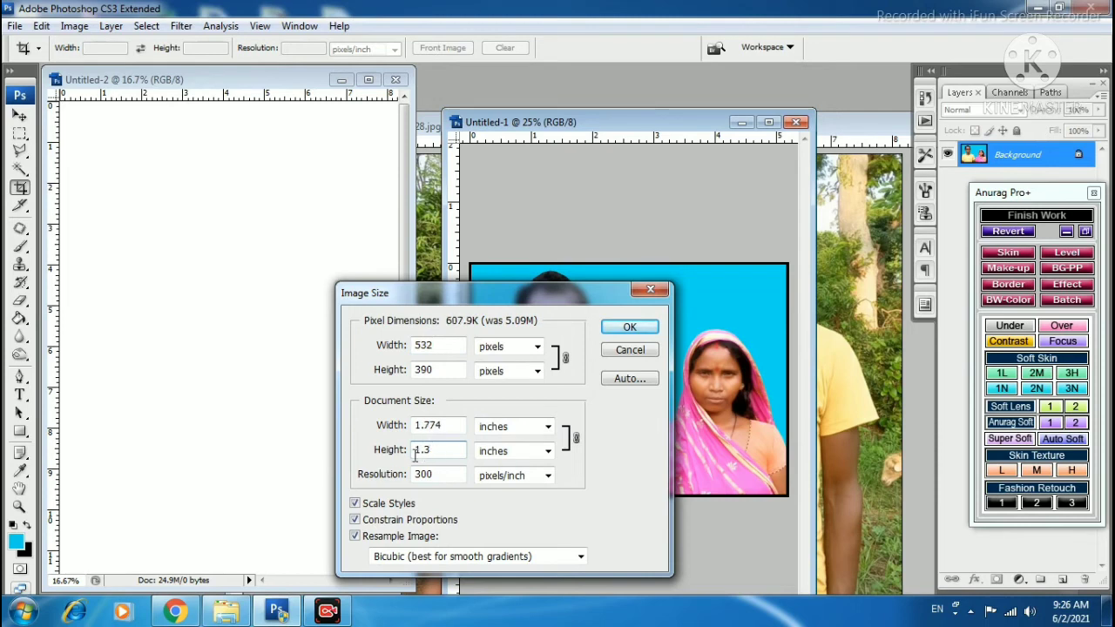
pyautogui.press('Return')
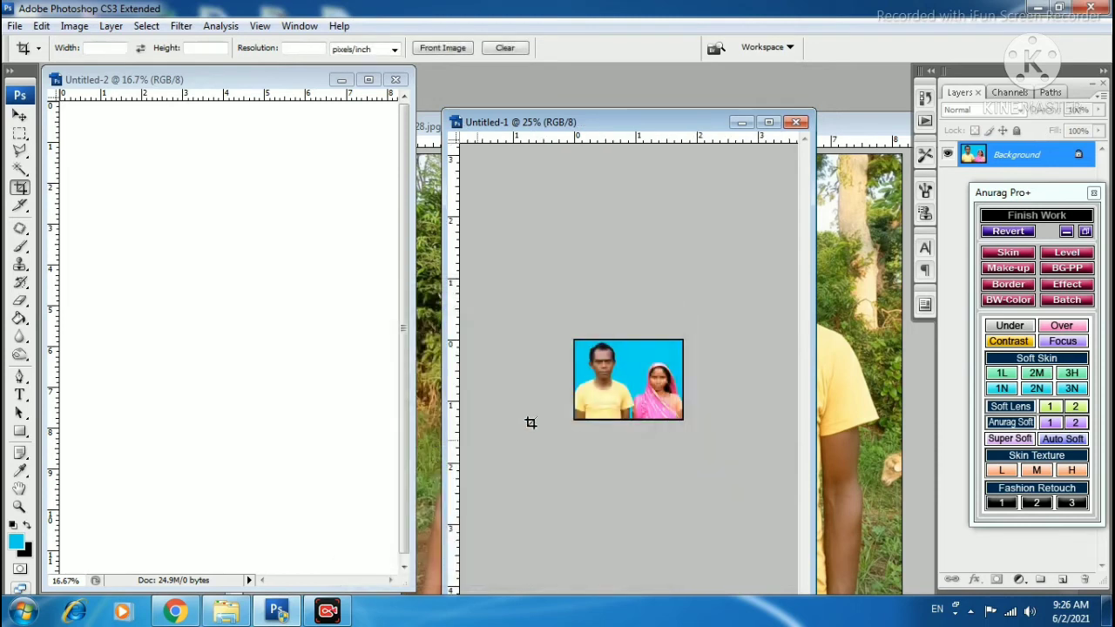
pyautogui.click(20, 116)
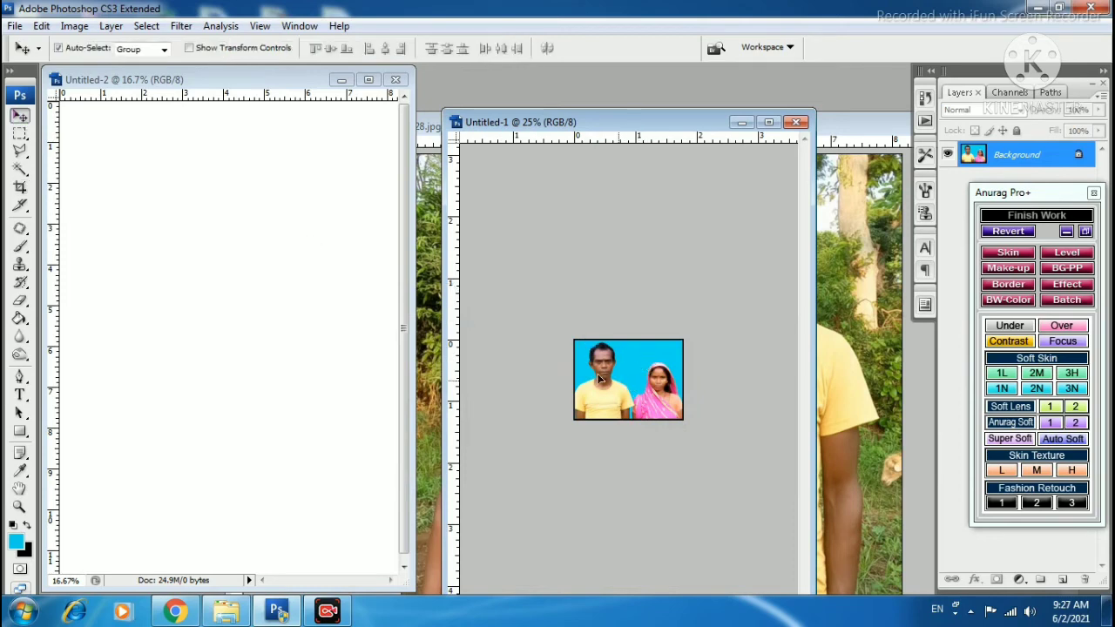
# - Copy the small photo onto the A4 page and place it near the top-left corner
pyautogui.moveTo(599, 377); pyautogui.dragTo(259, 323)
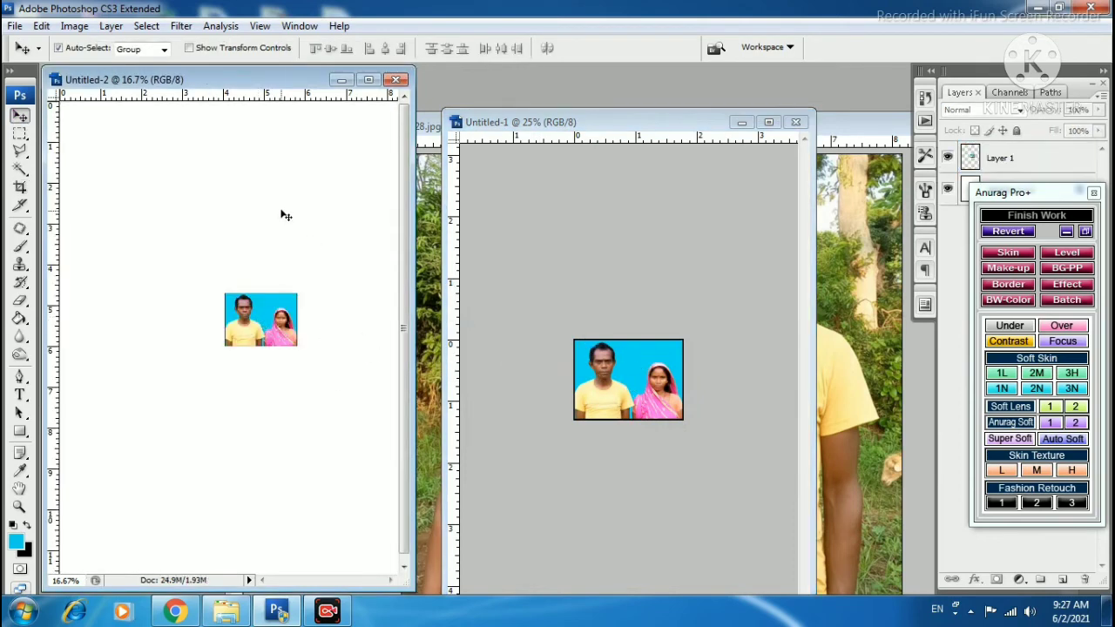
pyautogui.click(368, 79)
pyautogui.moveTo(492, 302)
pyautogui.mouseDown()
pyautogui.moveTo(412, 217)
pyautogui.moveTo(398, 175)
pyautogui.mouseUp()
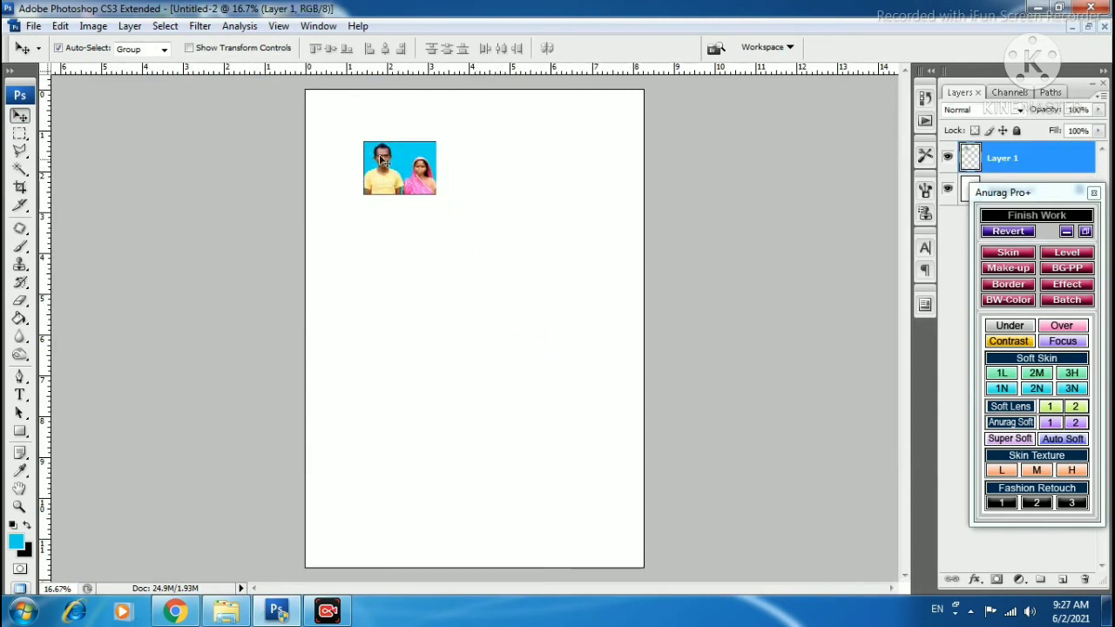
pyautogui.moveTo(409, 178); pyautogui.dragTo(410, 174)
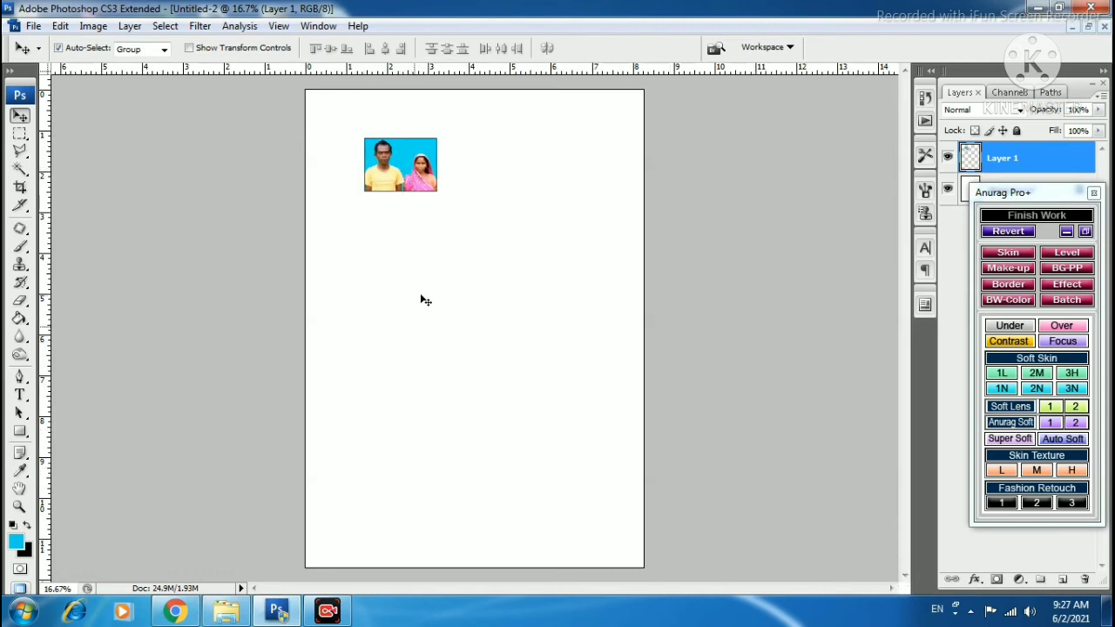
pyautogui.moveTo(398, 165); pyautogui.dragTo(381, 156)
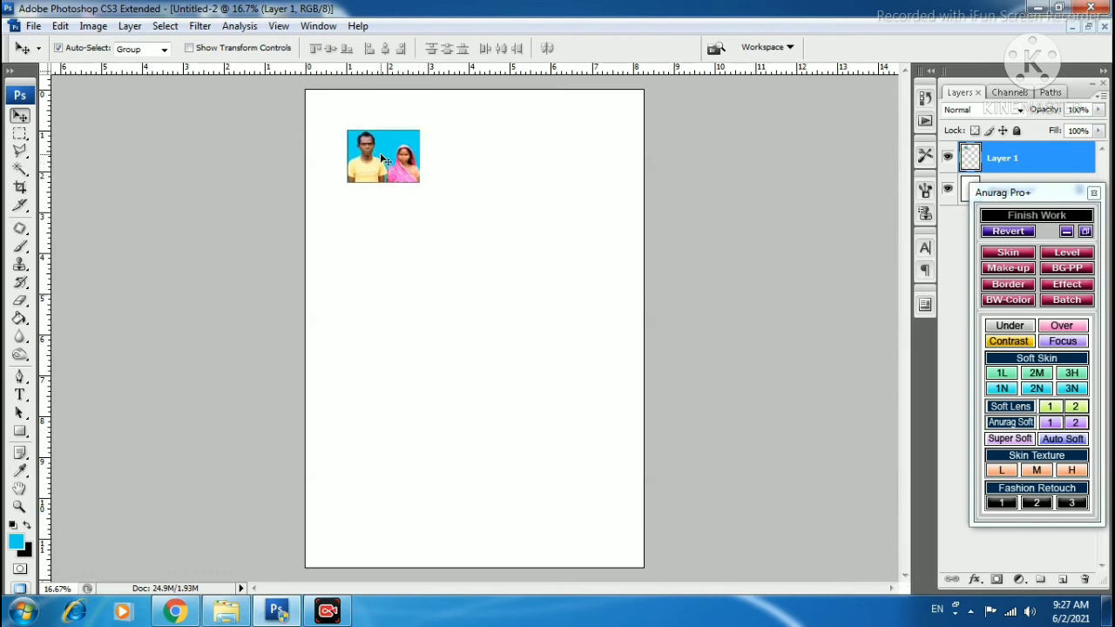
# - Rotate the photo 90° clockwise with Free Transform, keeping the page portrait
pyautogui.hotkey('ctrl', 't')
pyautogui.rightClick(381, 155)
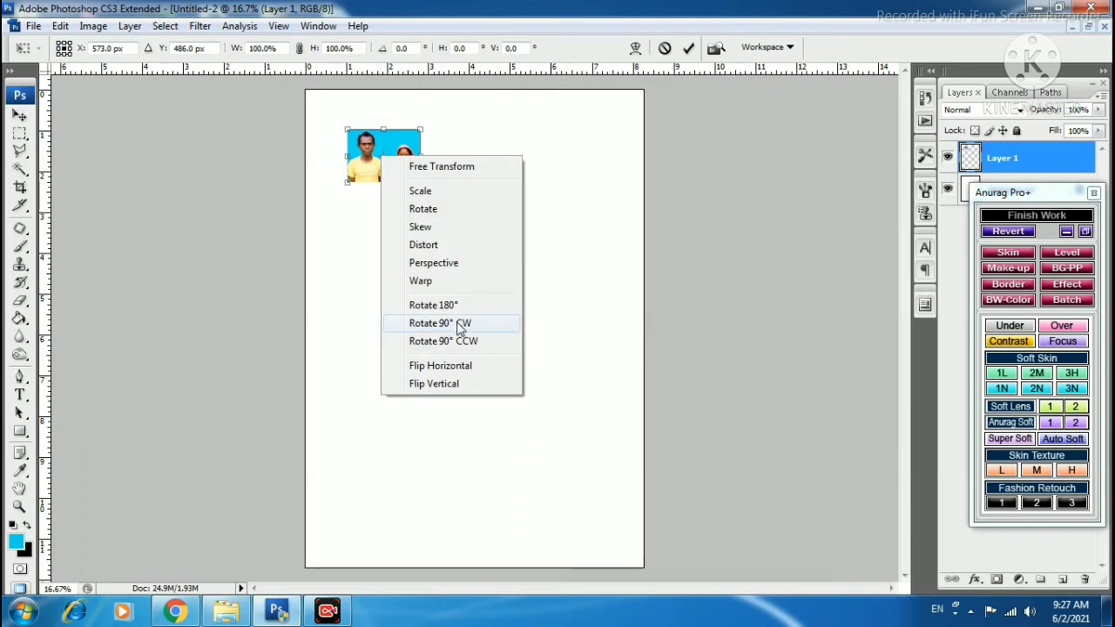
pyautogui.click(461, 325)
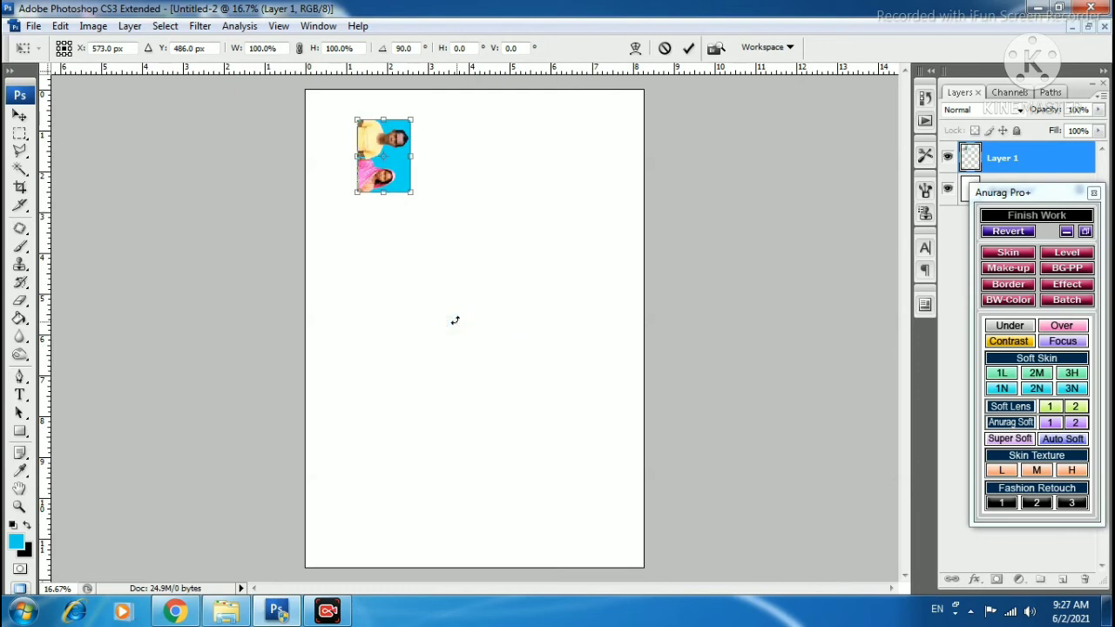
pyautogui.press('Return')
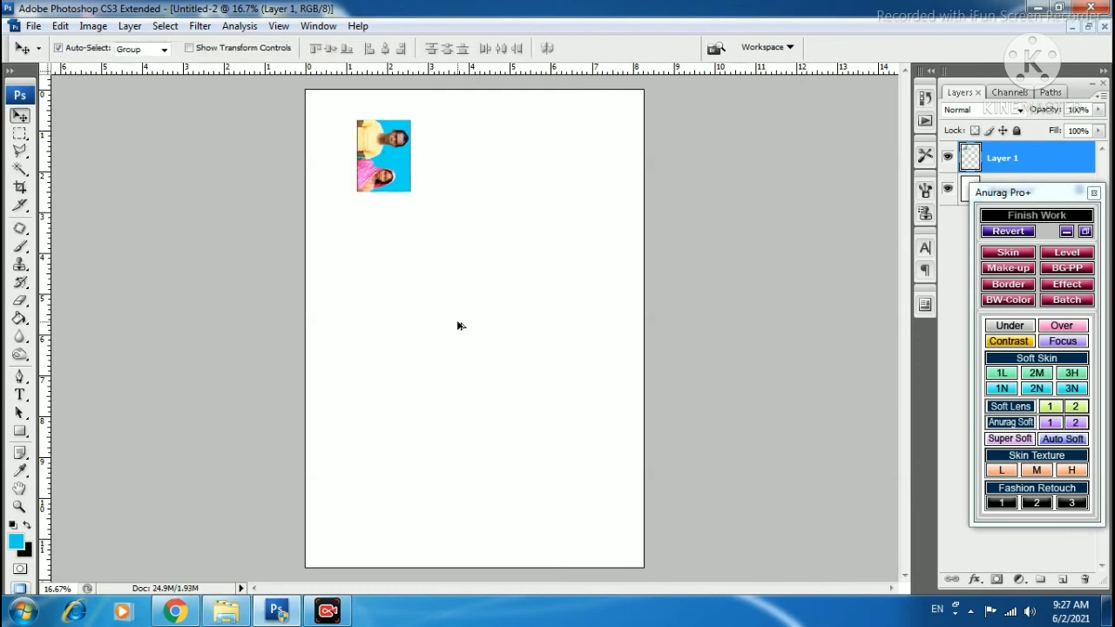
pyautogui.hotkey('ctrl', 'z')
pyautogui.click(93, 26)
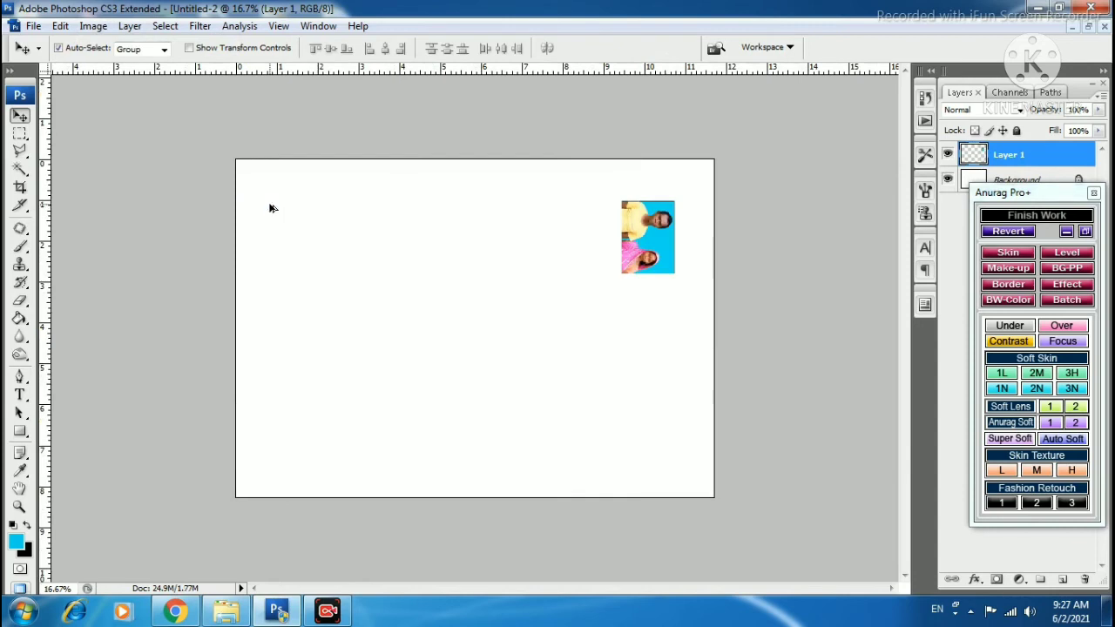
pyautogui.hotkey('ctrl', 'z')
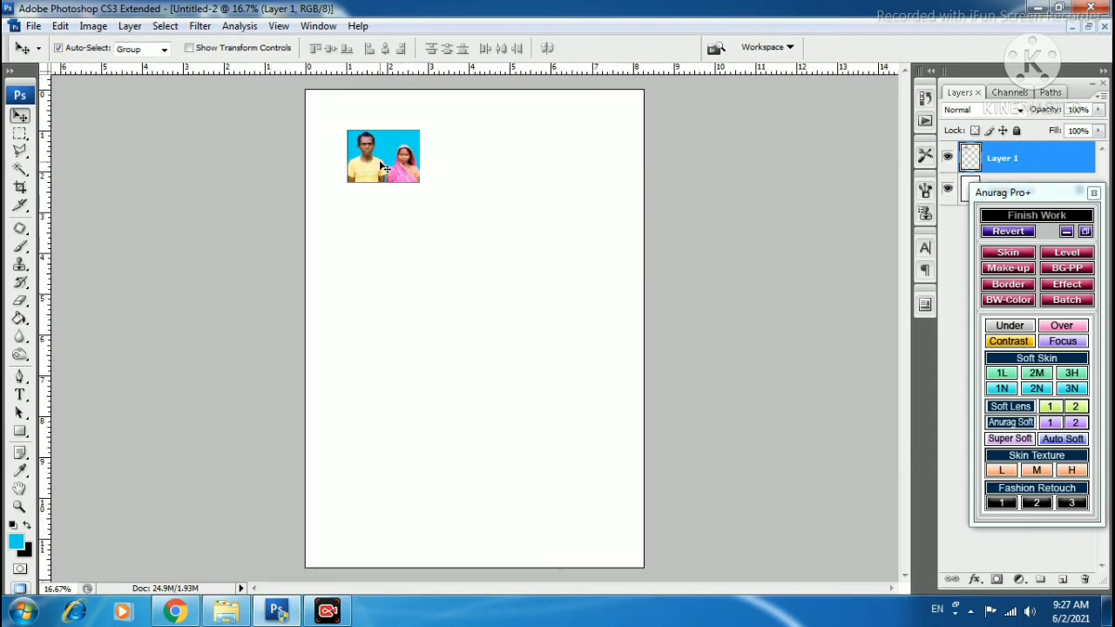
pyautogui.hotkey('ctrl', 't')
pyautogui.rightClick(380, 164)
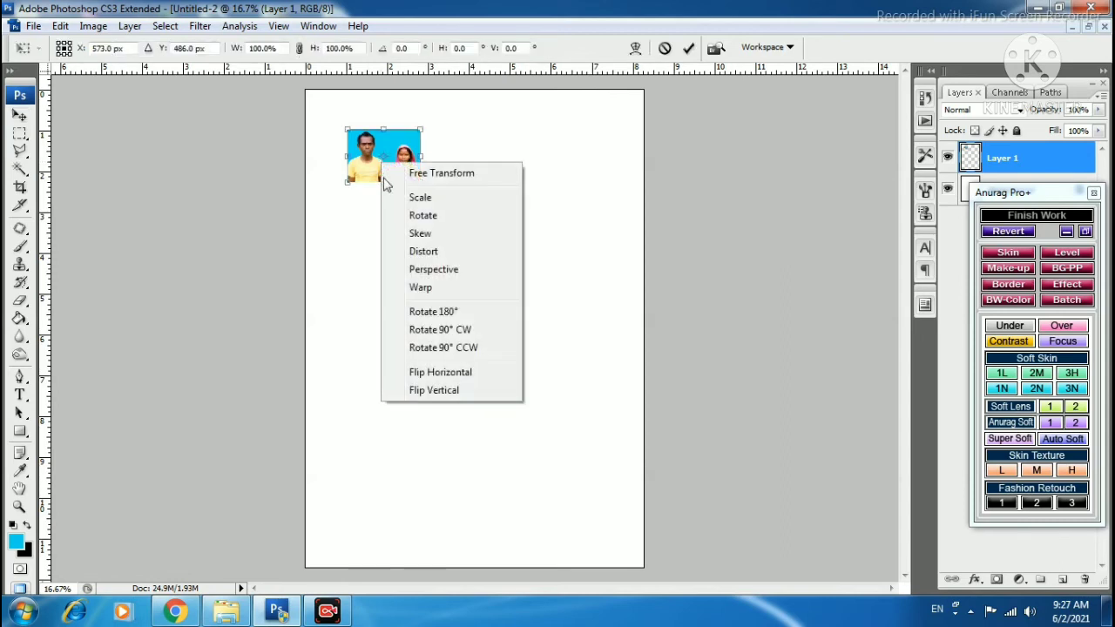
pyautogui.click(438, 330)
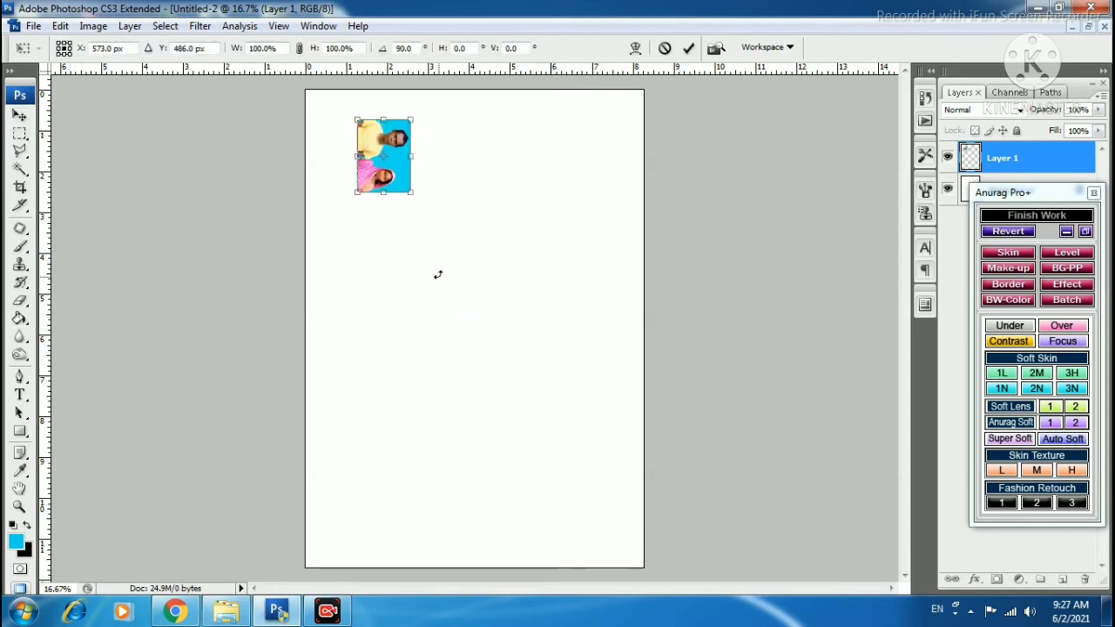
pyautogui.press('Return')
# - Place the photo top-left and duplicate it into two rows across the page
pyautogui.moveTo(383, 161)
pyautogui.mouseDown()
pyautogui.moveTo(335, 133)
pyautogui.moveTo(335, 200)
pyautogui.mouseUp()
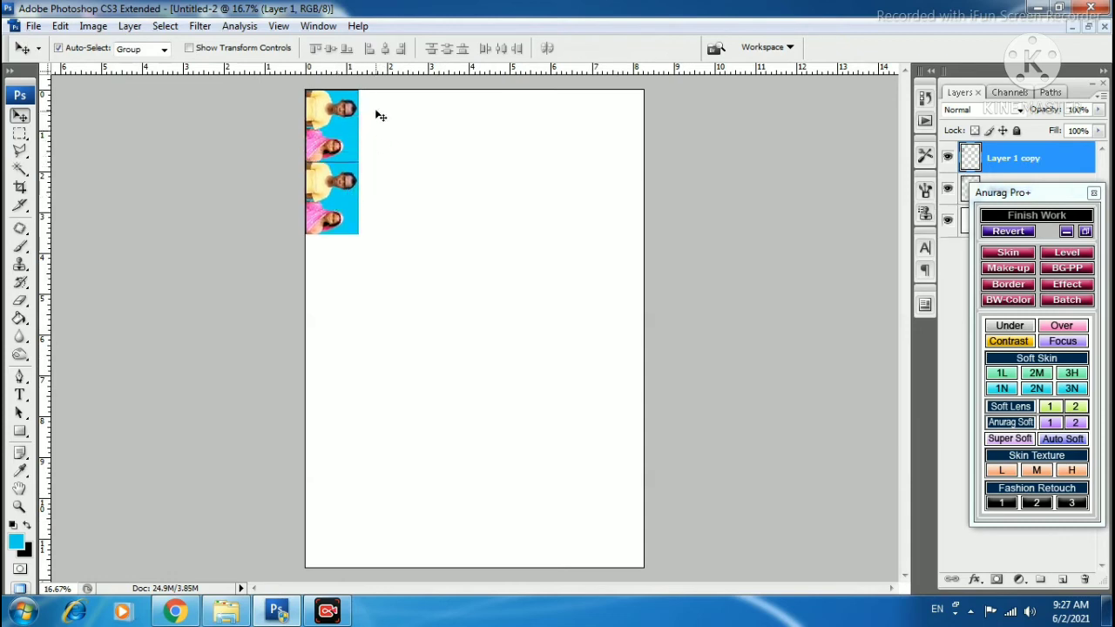
pyautogui.moveTo(375, 96)
pyautogui.mouseDown()
pyautogui.moveTo(349, 193)
pyautogui.moveTo(394, 192)
pyautogui.mouseUp()
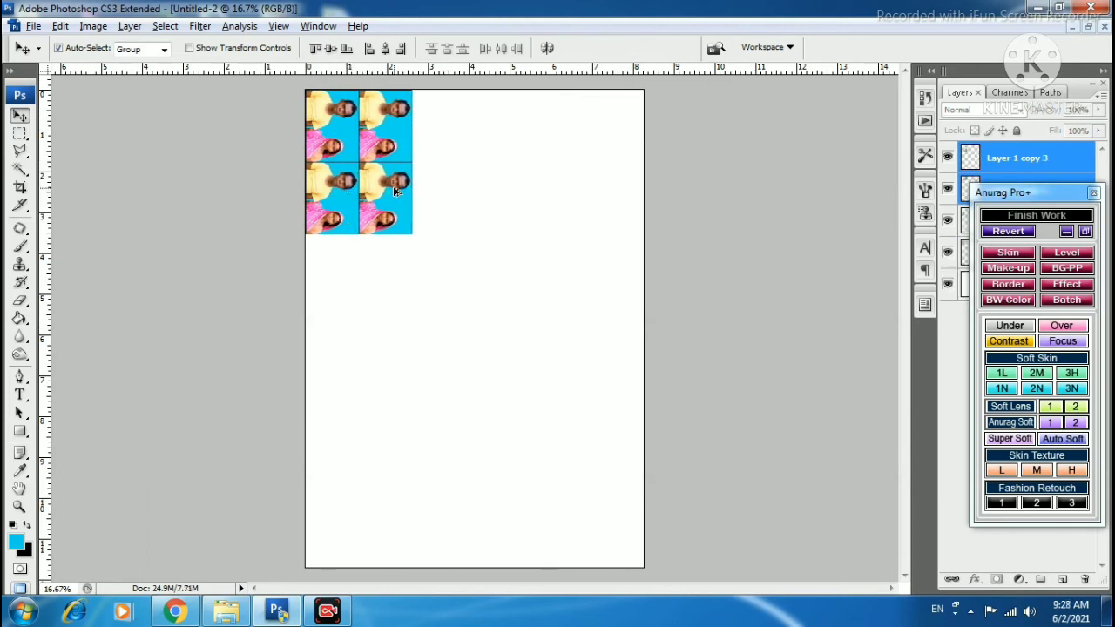
pyautogui.moveTo(403, 190); pyautogui.dragTo(449, 185)
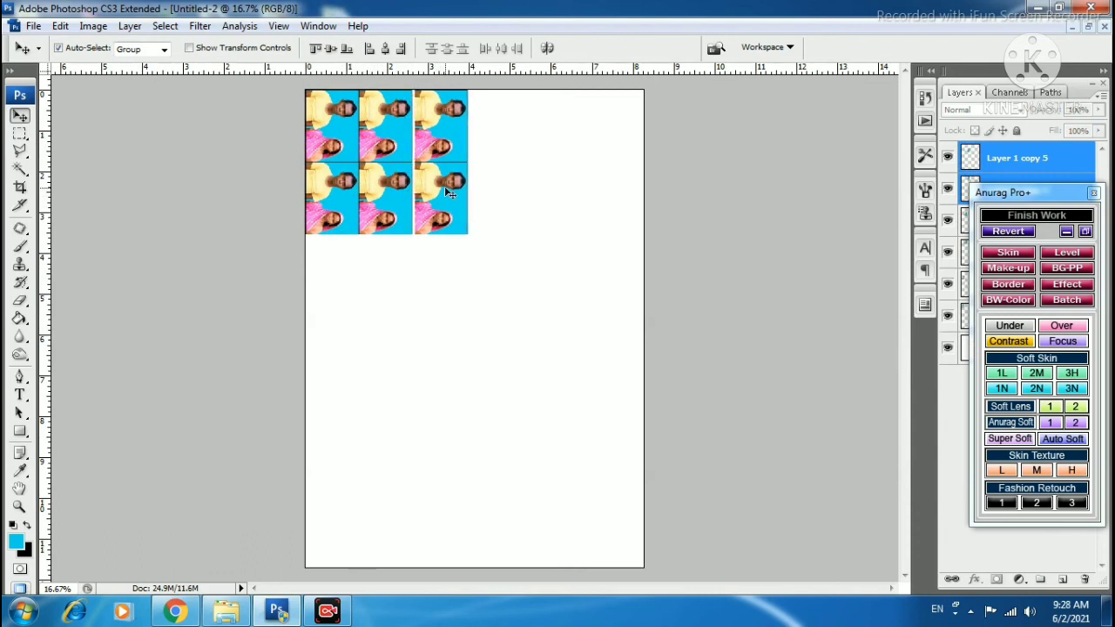
pyautogui.hotkey('ctrl', 'alt', 'a')
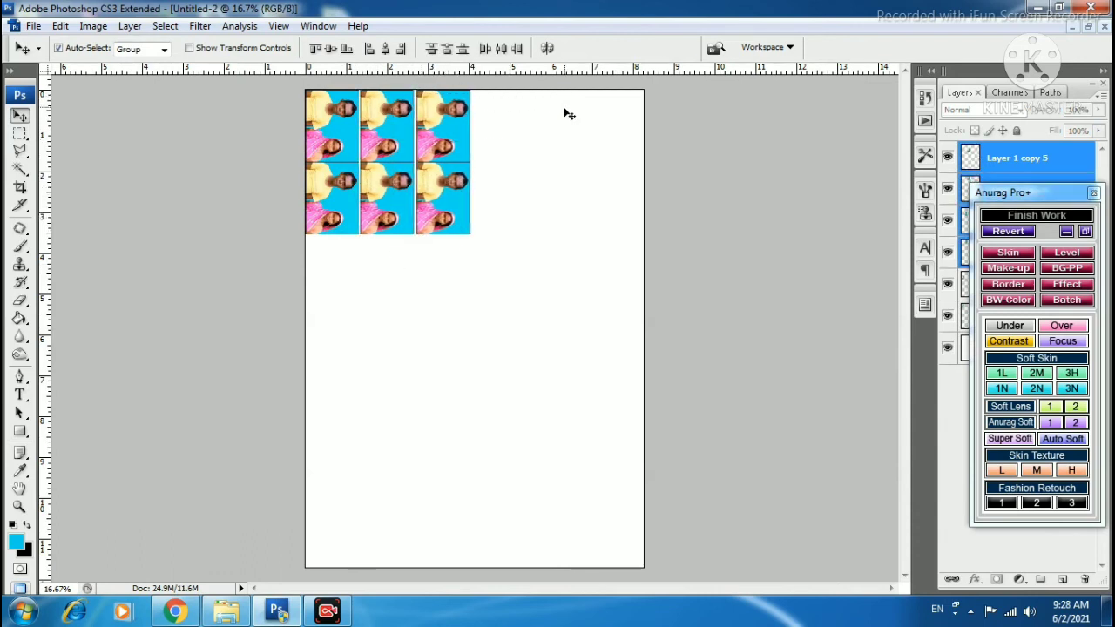
# - Nudge groups of photo layers right and down so the twelve copies align neatly
pyautogui.moveTo(558, 109)
pyautogui.mouseDown()
pyautogui.moveTo(342, 214)
pyautogui.moveTo(508, 211)
pyautogui.mouseUp()
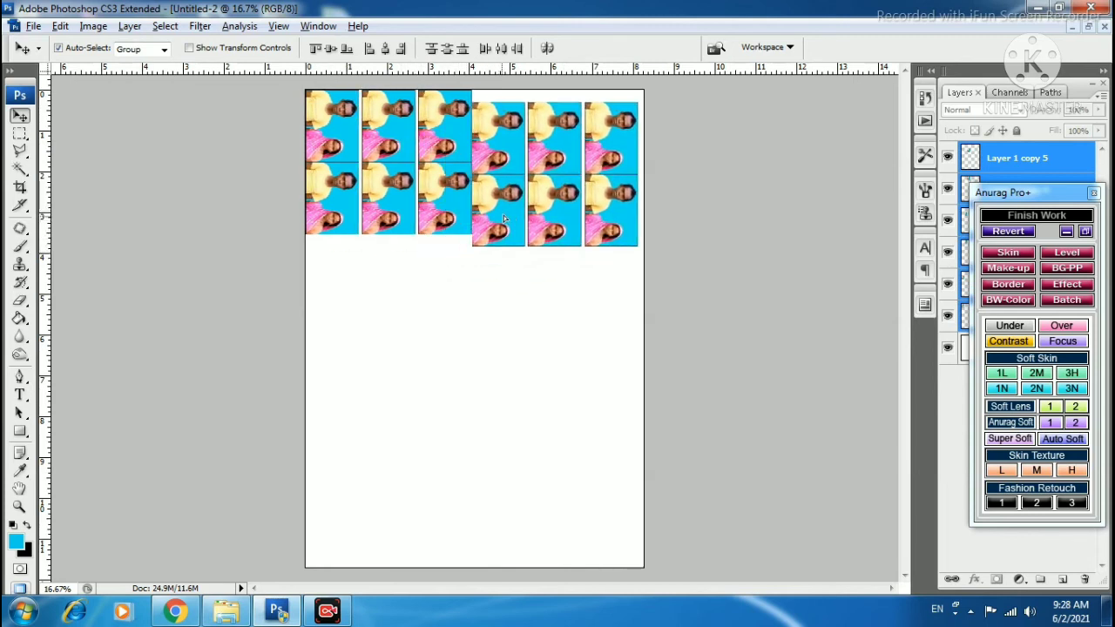
pyautogui.hotkey('shift', 'Right')
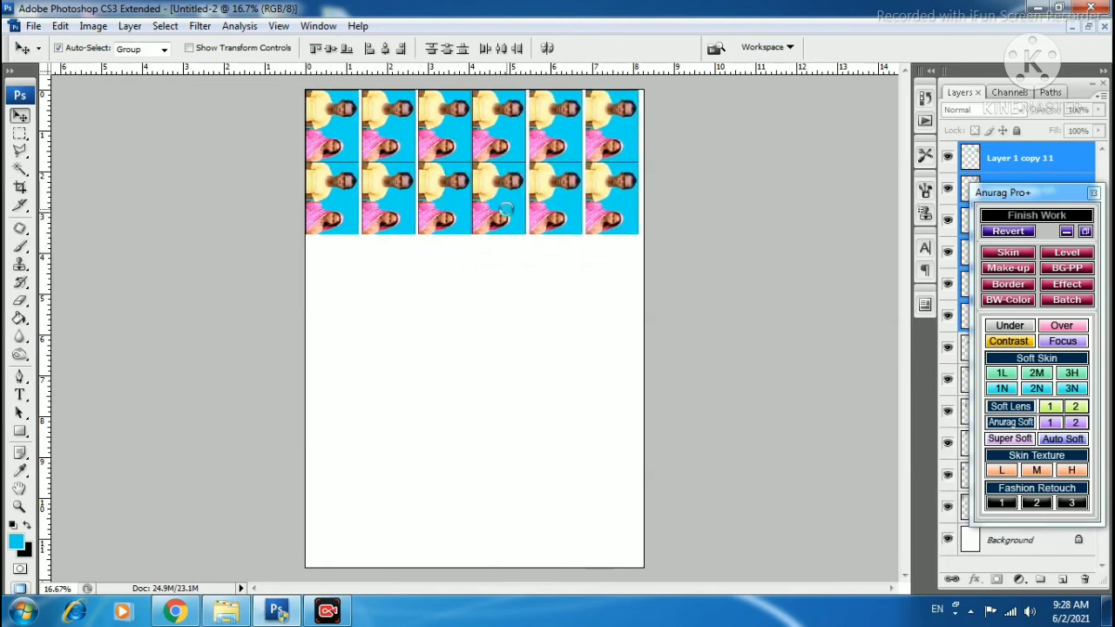
pyautogui.hotkey('shift', 'Right')
pyautogui.moveTo(377, 263); pyautogui.dragTo(320, 225)
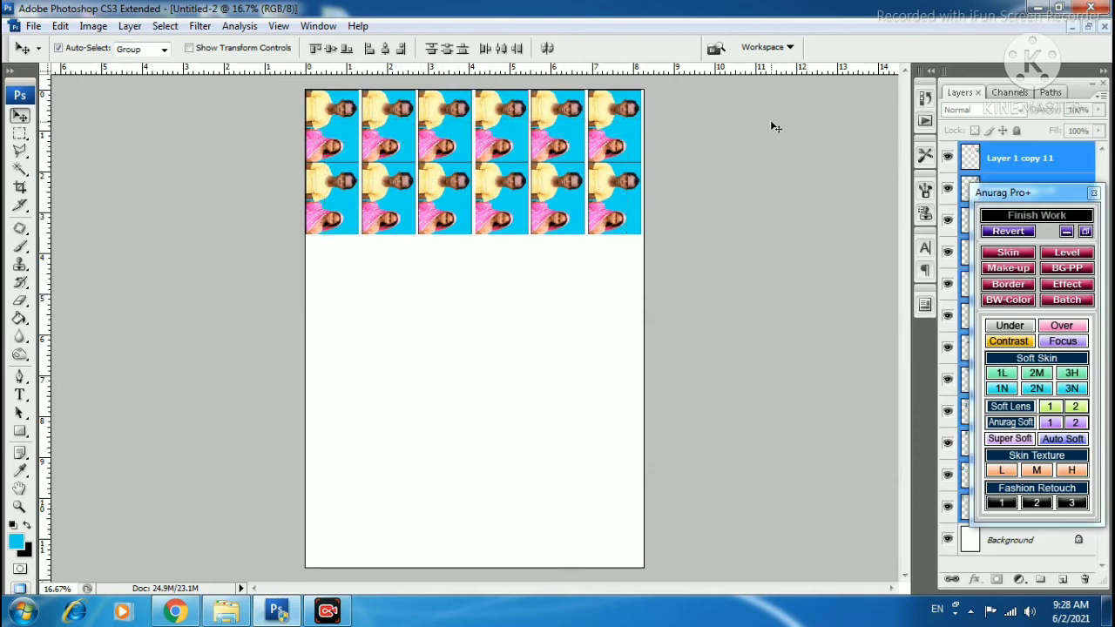
pyautogui.press('Right')
pyautogui.moveTo(644, 247)
pyautogui.mouseDown()
pyautogui.moveTo(313, 251)
pyautogui.moveTo(515, 236)
pyautogui.mouseUp()
pyautogui.press('Down')
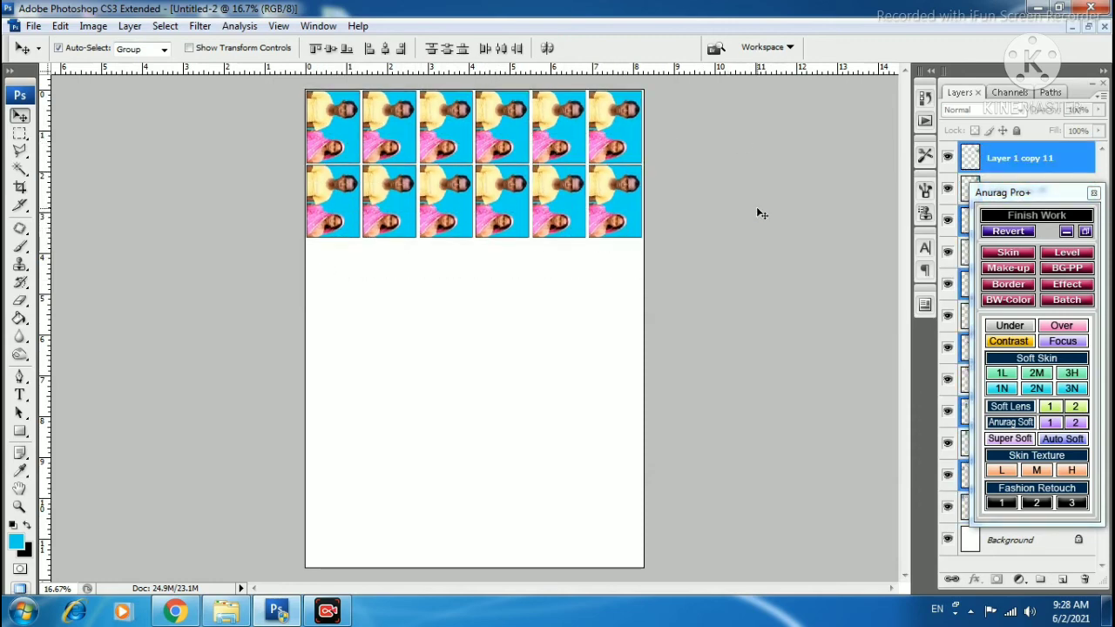
# - Open the Print dialog and select the EPSON L805 Series printer
pyautogui.click(33, 27)
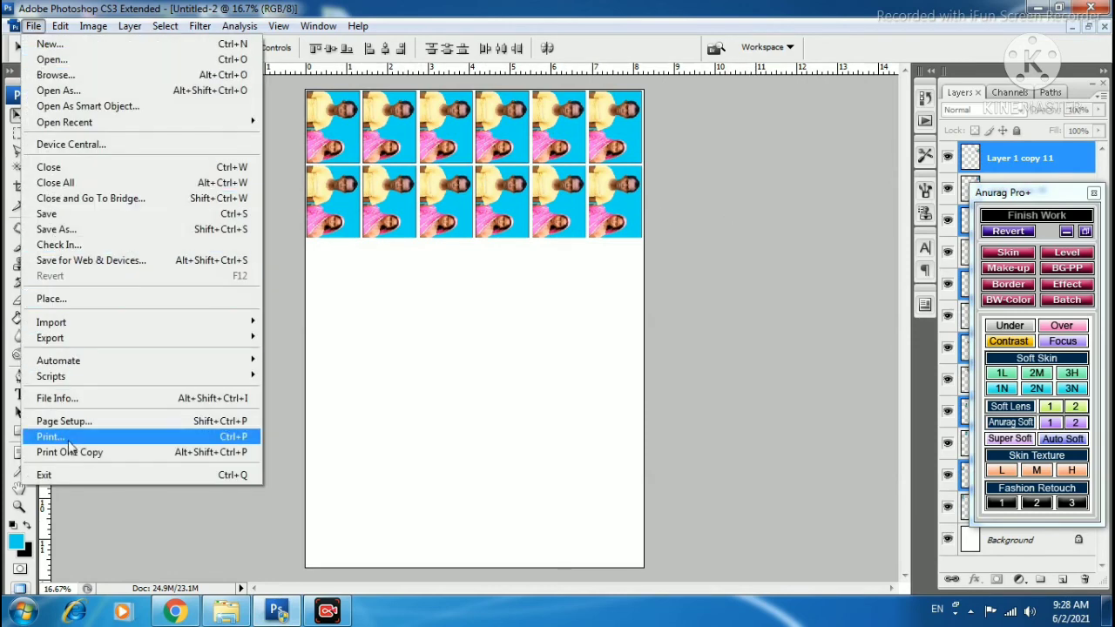
pyautogui.click(70, 437)
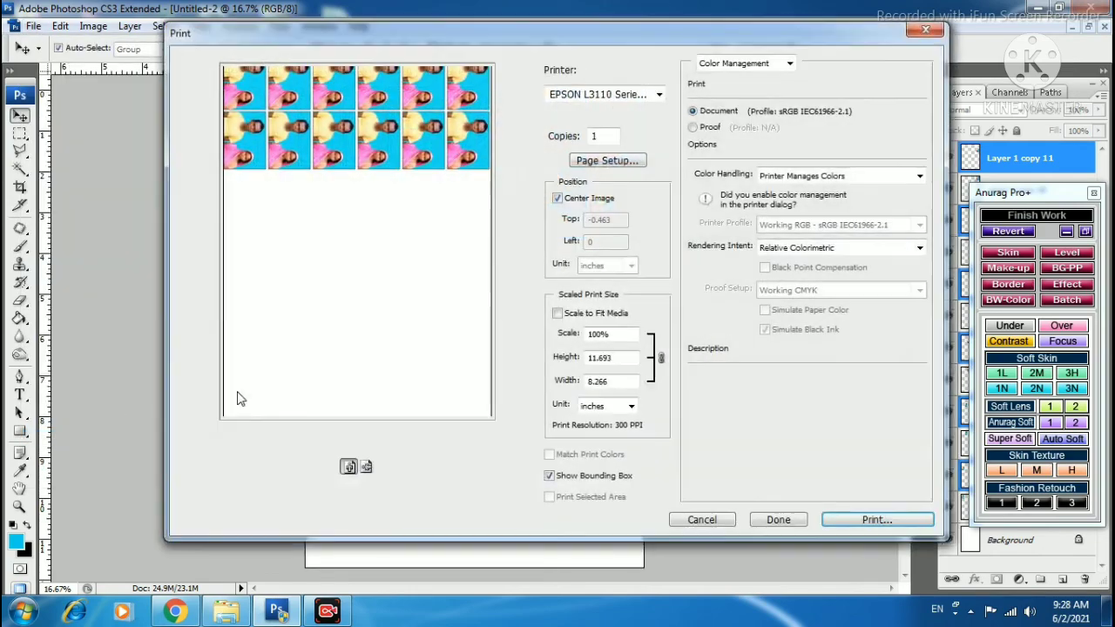
pyautogui.click(660, 96)
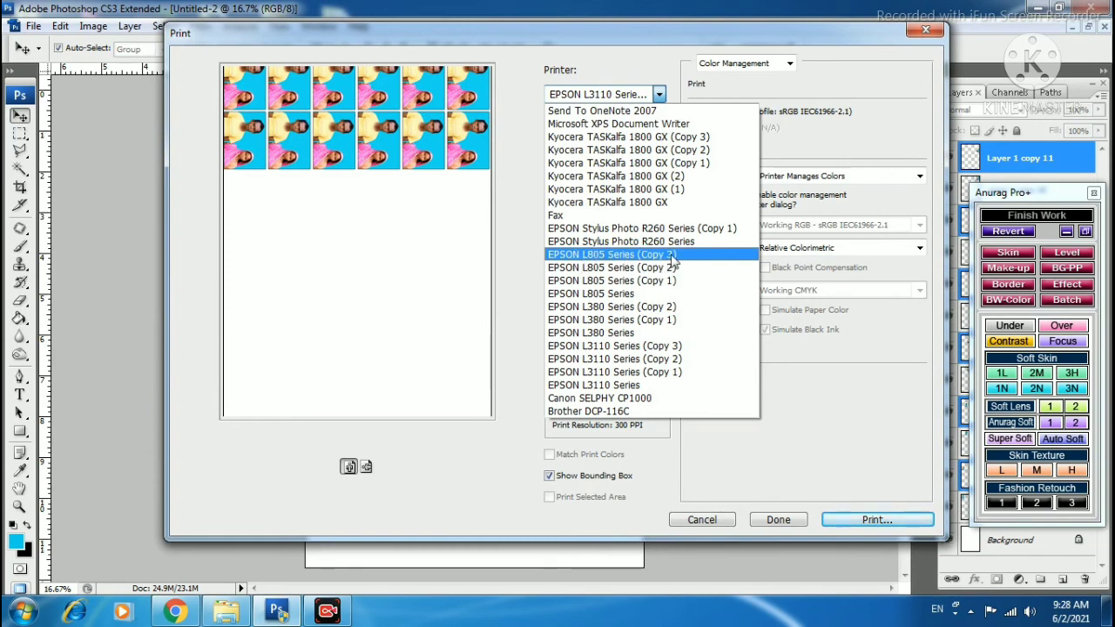
pyautogui.click(673, 255)
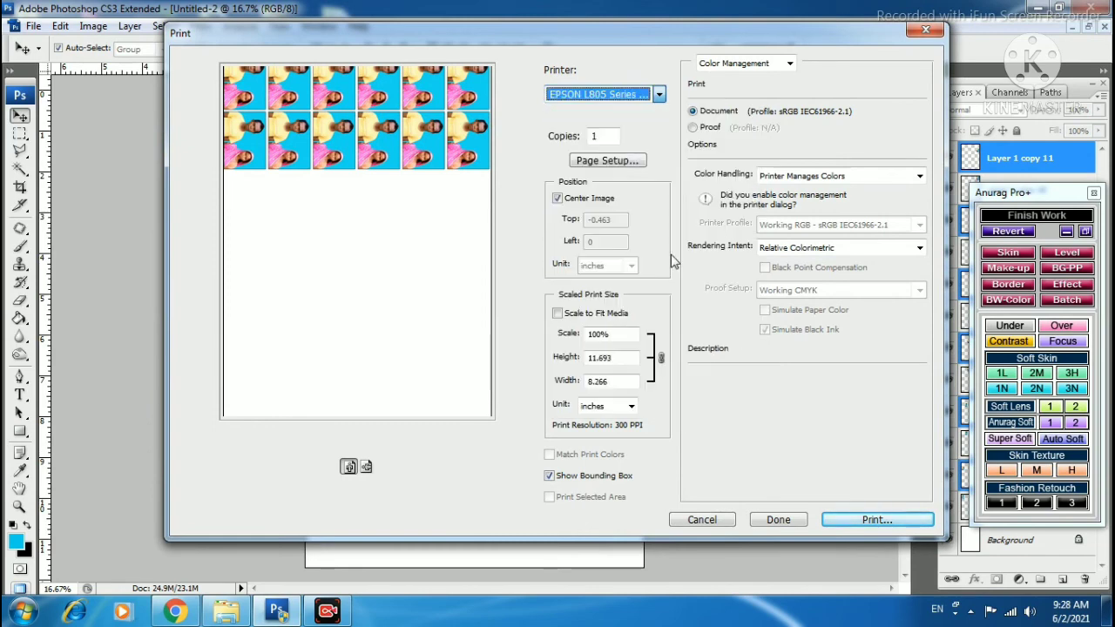
# - In the printer properties, choose A4 paper, Epson Matte paper type and High quality
pyautogui.click(624, 168)
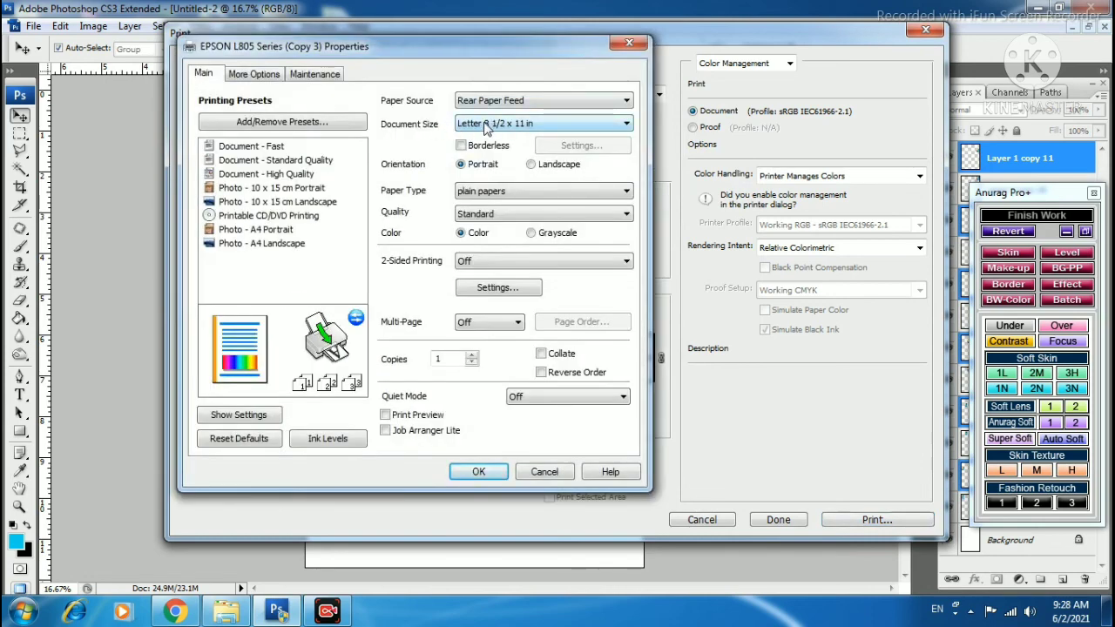
pyautogui.click(487, 126)
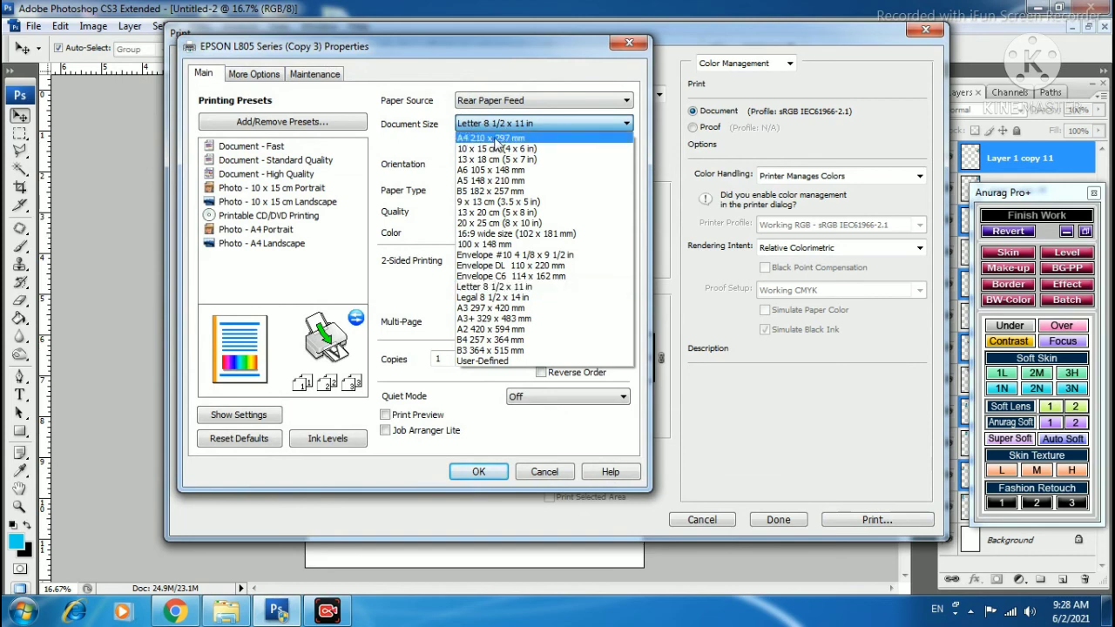
pyautogui.click(494, 139)
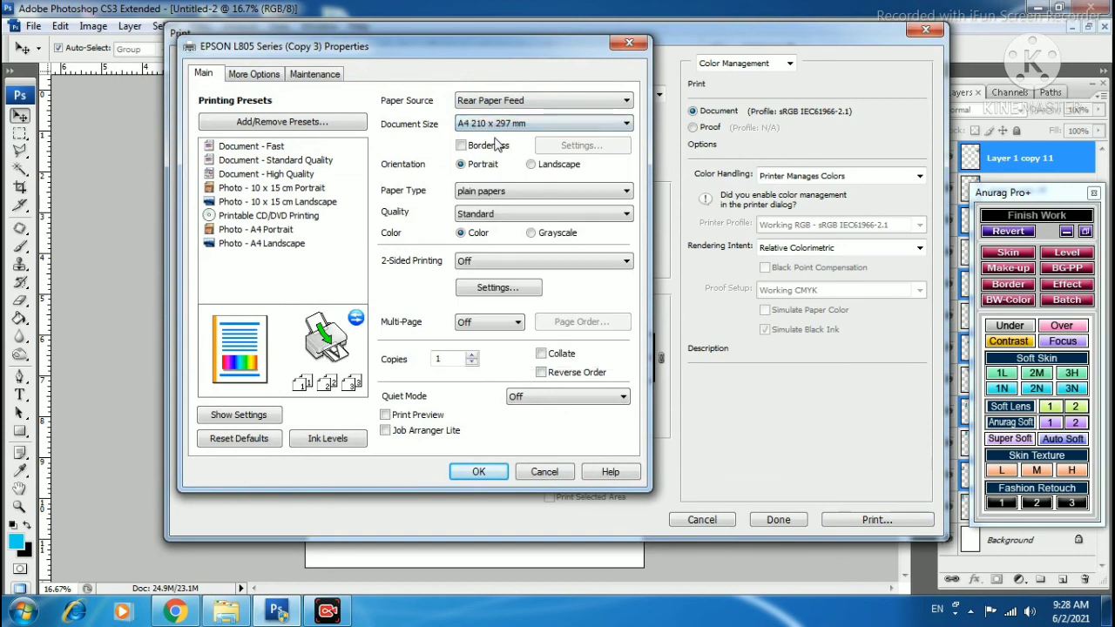
pyautogui.click(497, 194)
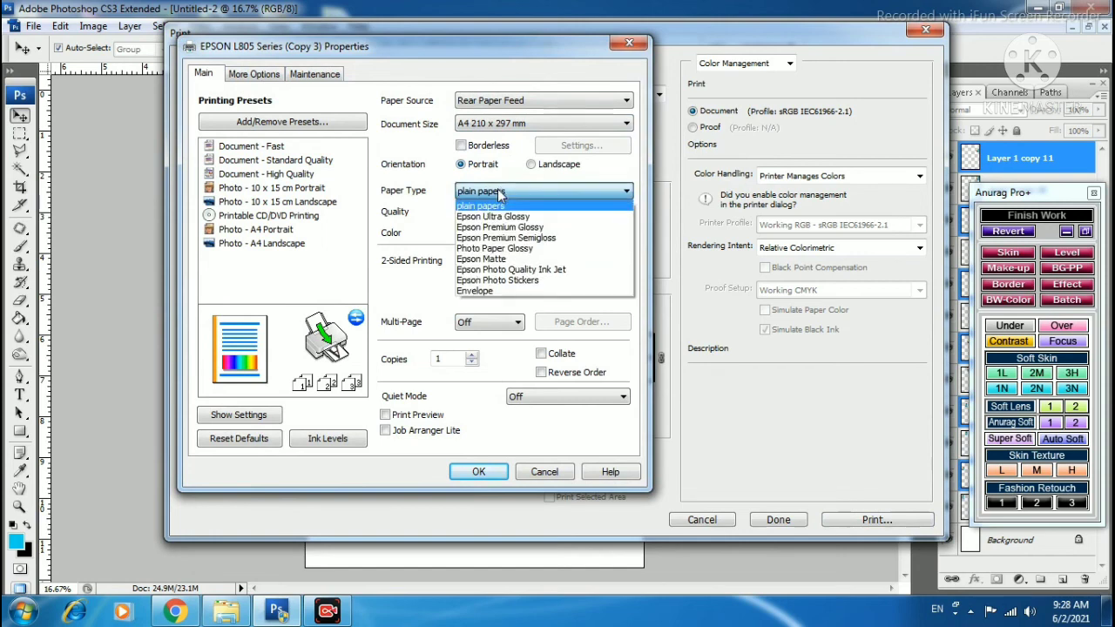
pyautogui.click(495, 260)
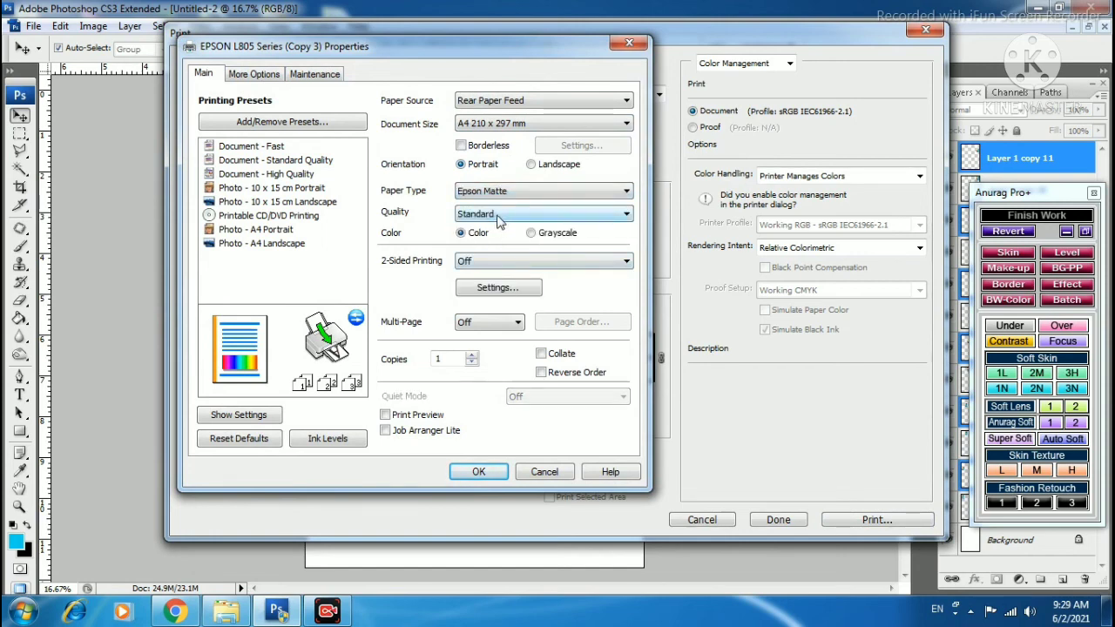
pyautogui.click(499, 218)
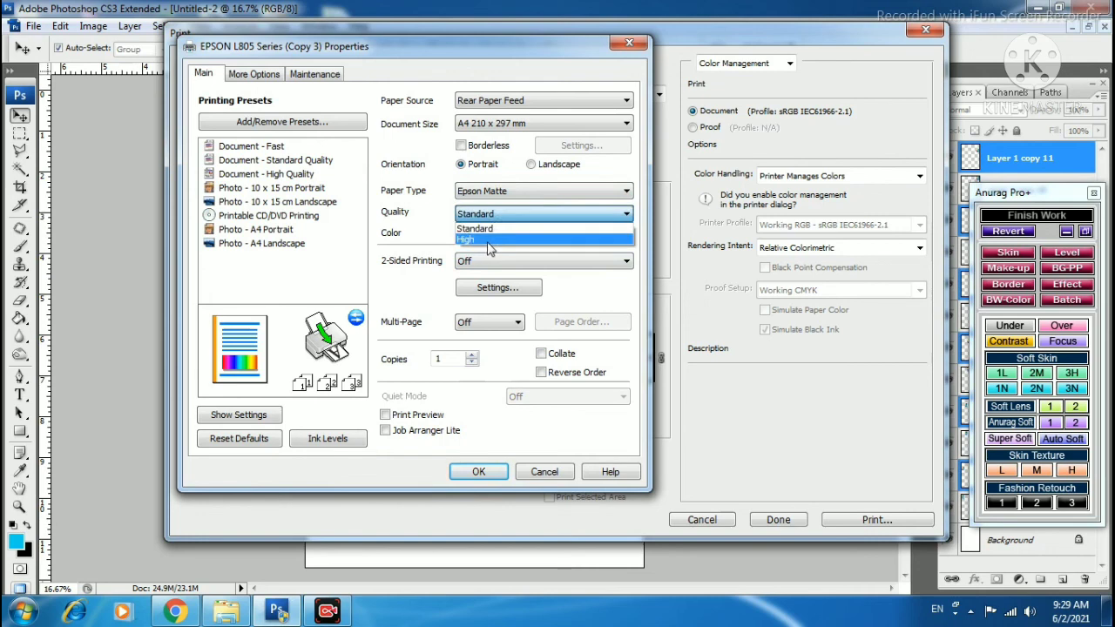
pyautogui.click(478, 240)
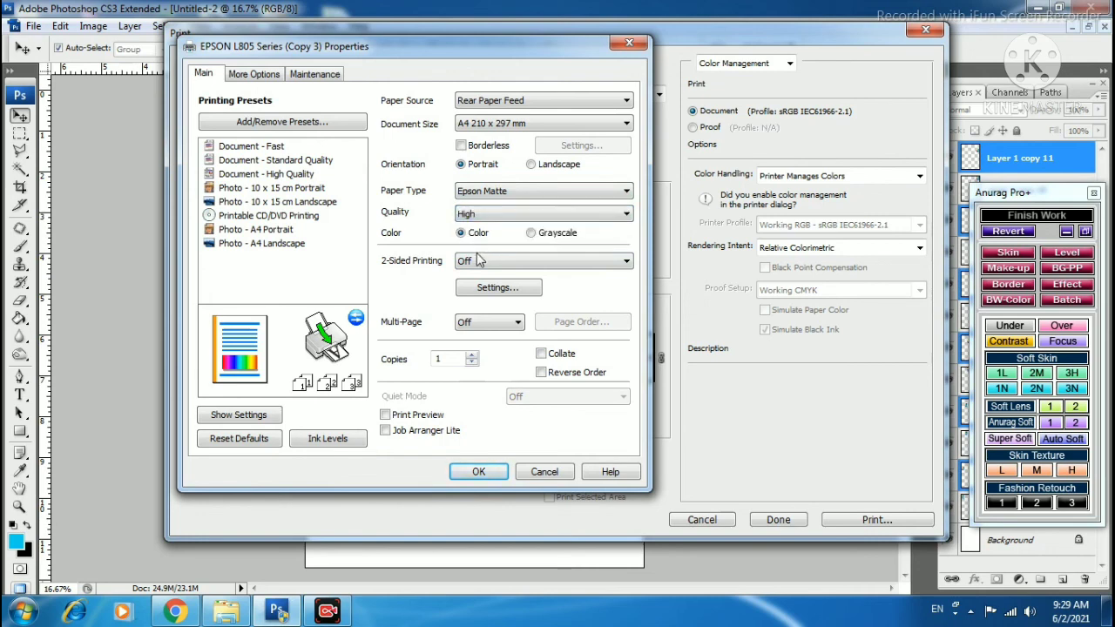
pyautogui.click(480, 472)
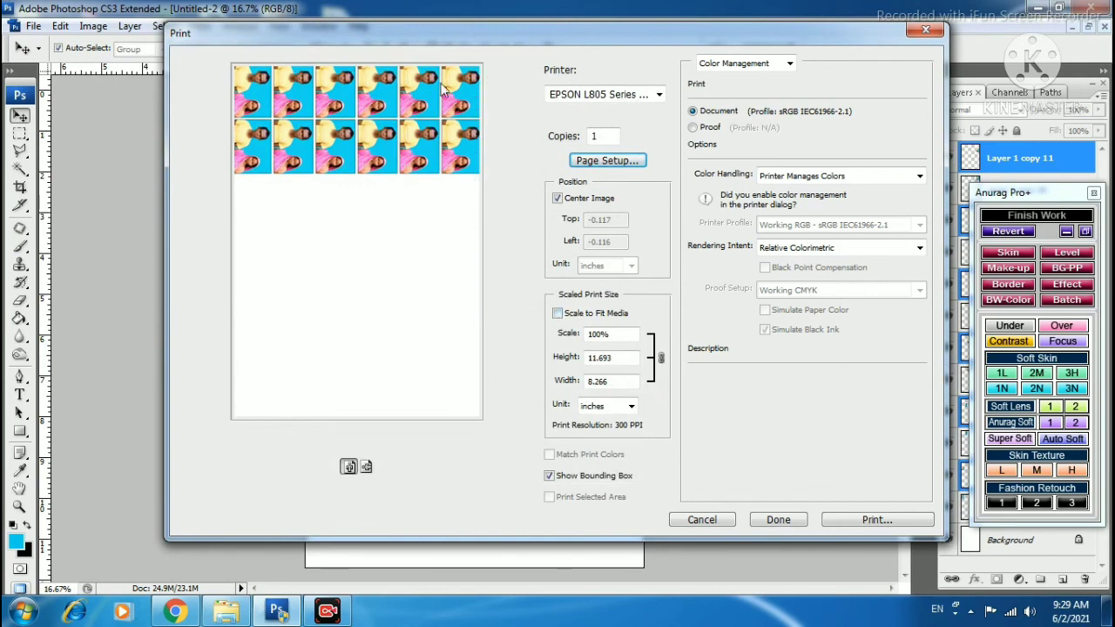
# - Enable Scale to Fit Media so the sheet prints at 97.17%
pyautogui.click(557, 314)
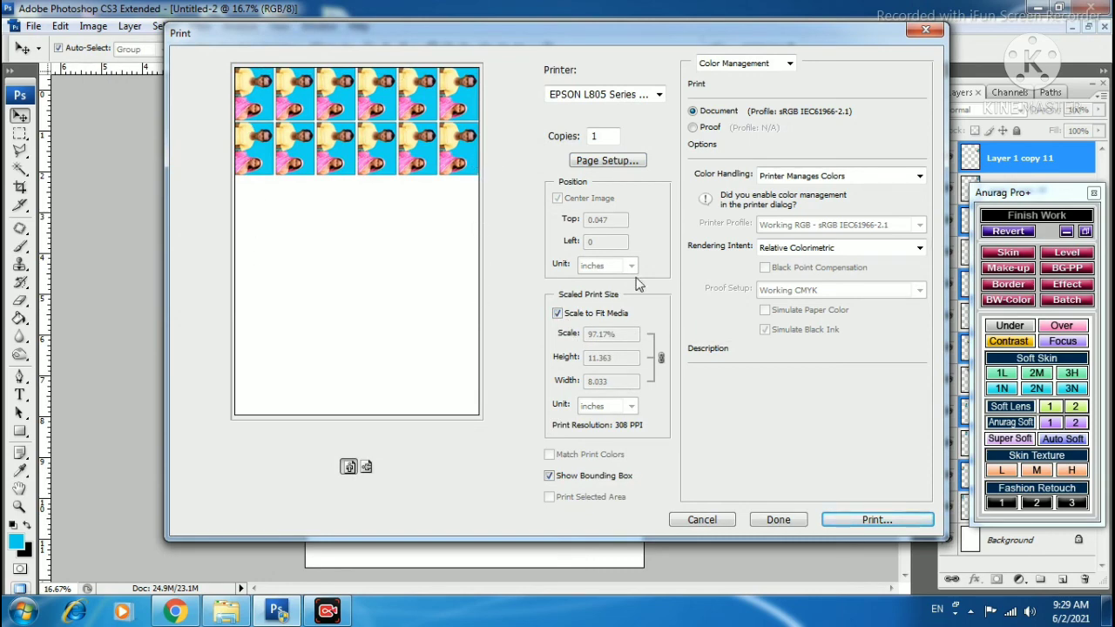
pyautogui.click(557, 314)
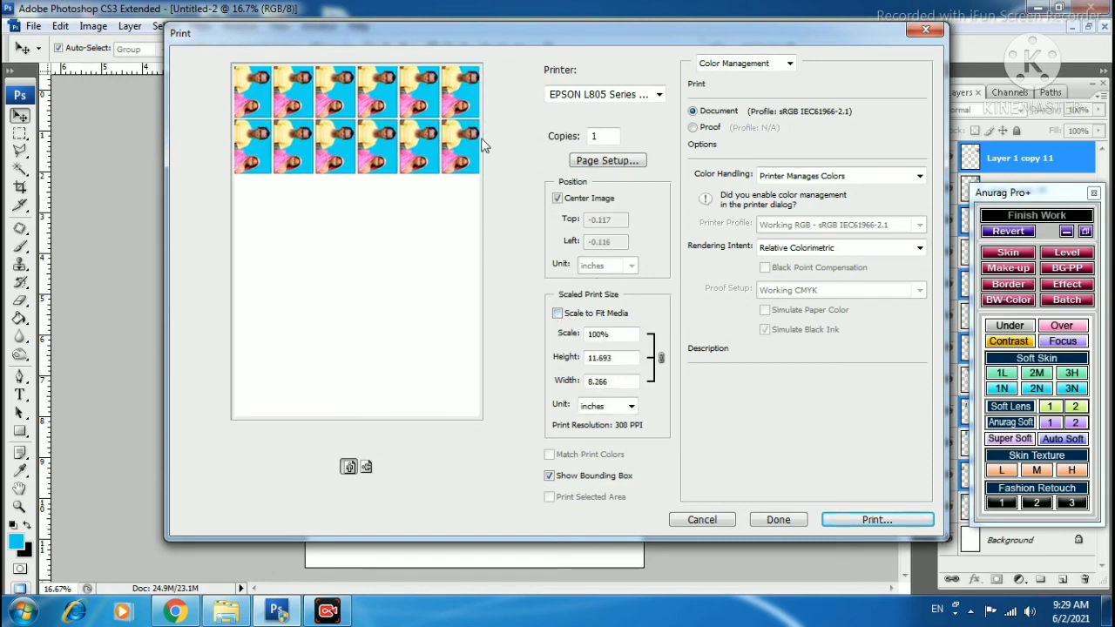
pyautogui.click(557, 316)
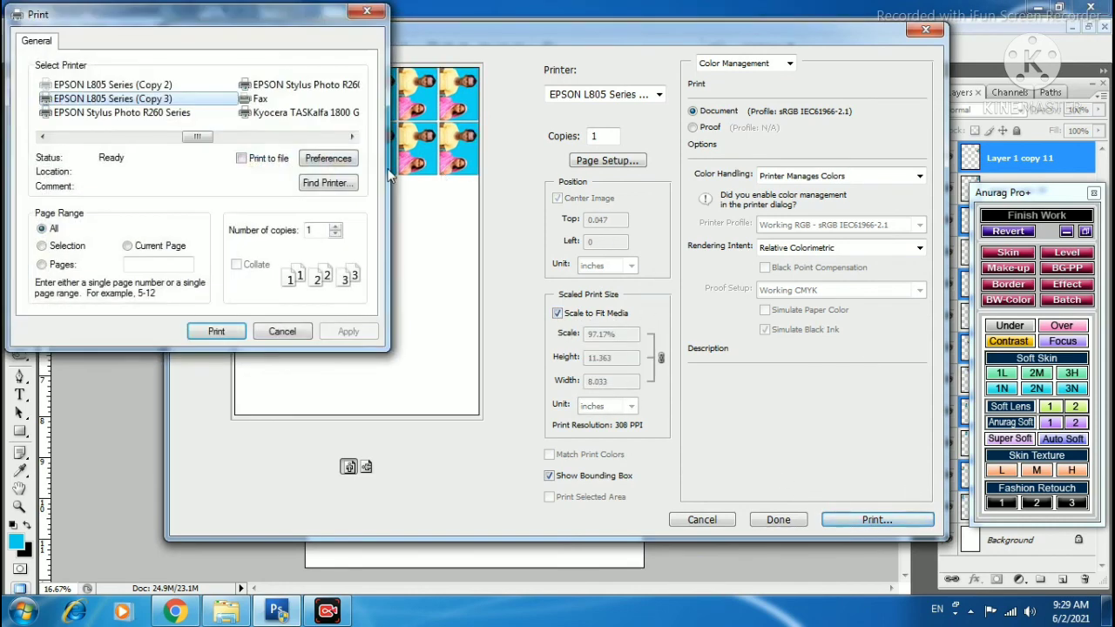
# - Print the Untitled-2 sheet and acknowledge the PostScript warning
pyautogui.click(214, 333)
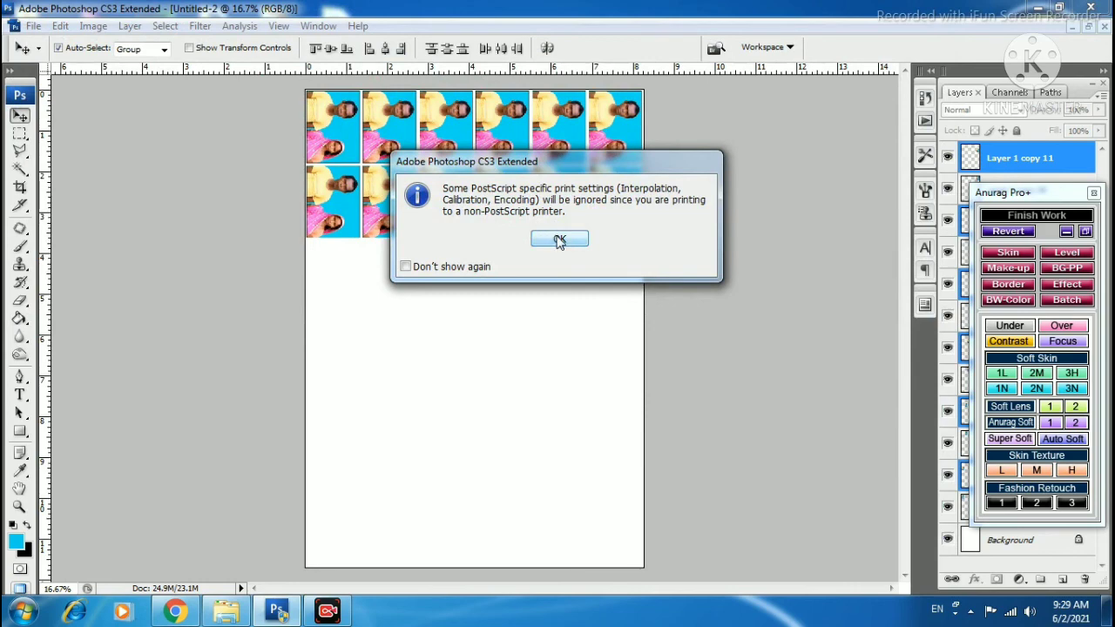
pyautogui.click(558, 240)
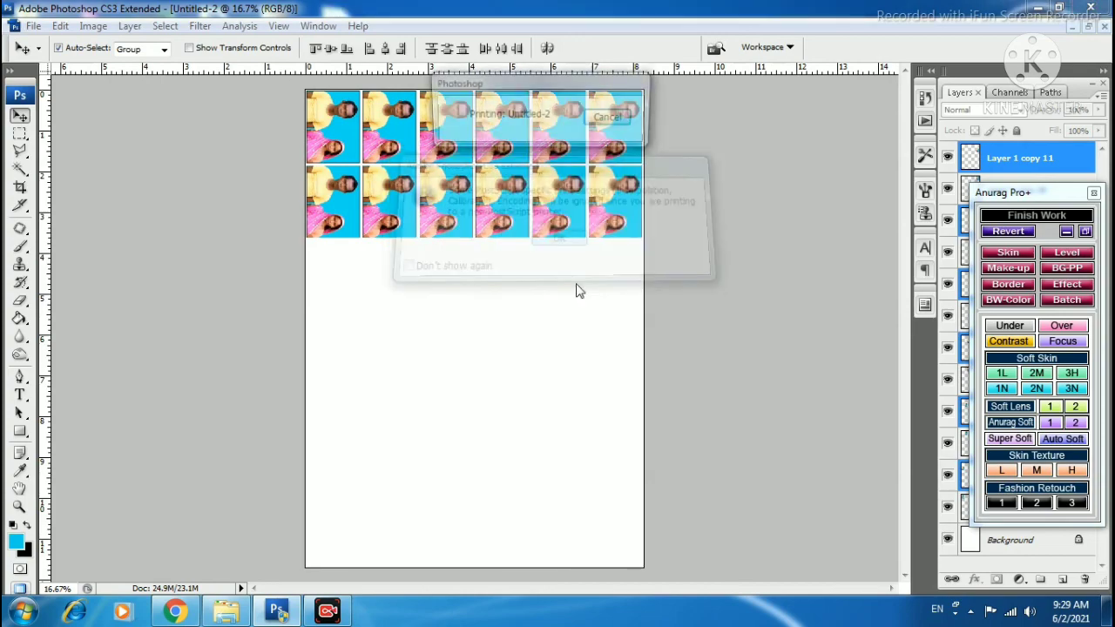